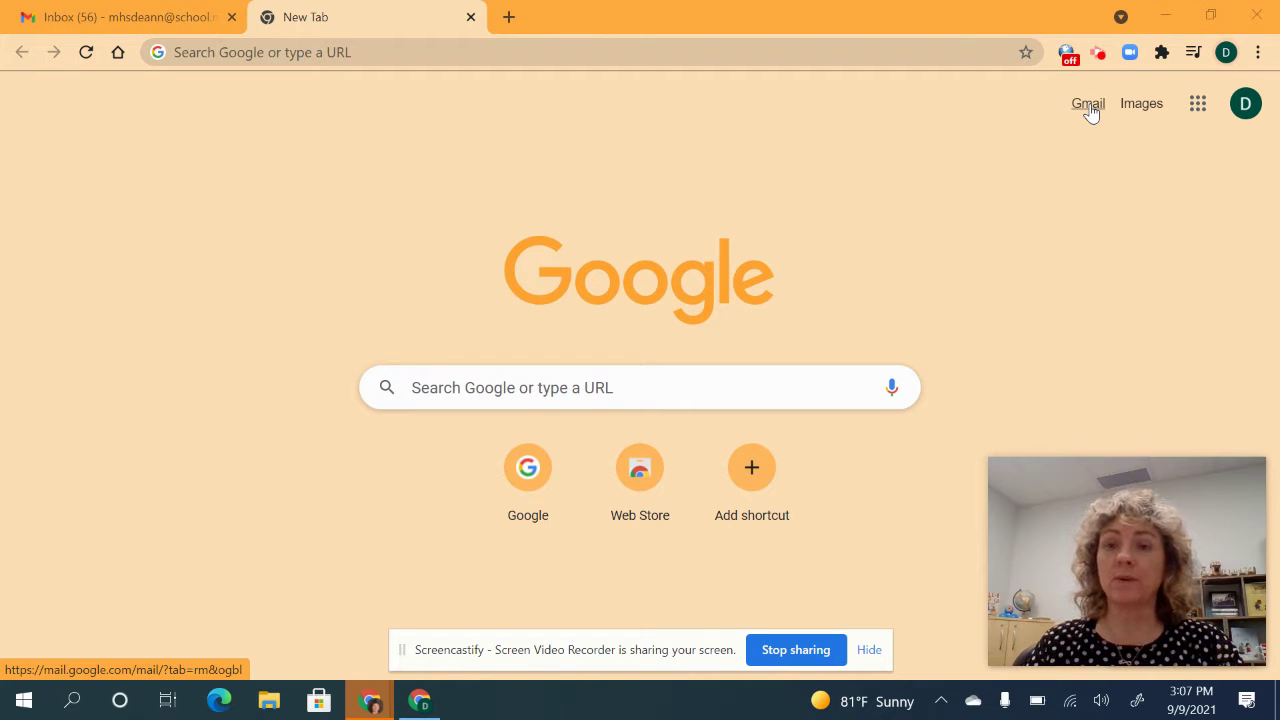
Step: Search the web for gmail and open the Gmail inbox from the results
click(1199, 106)
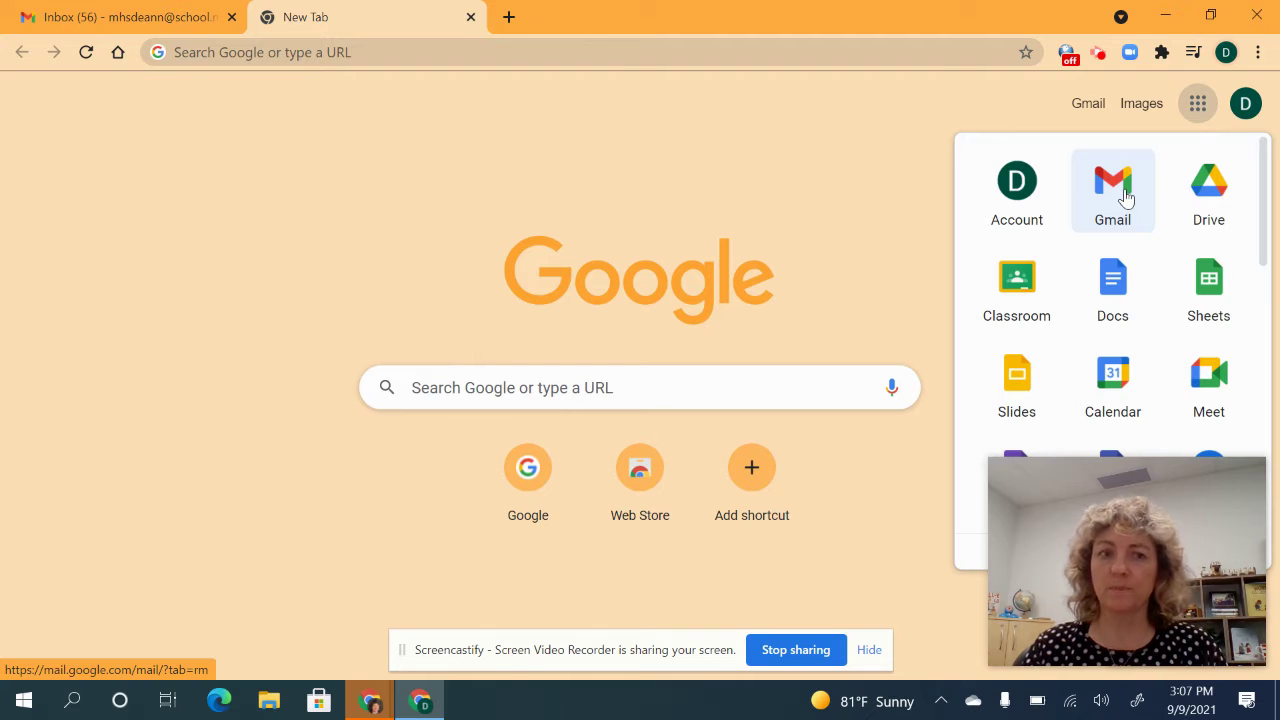
click(398, 51)
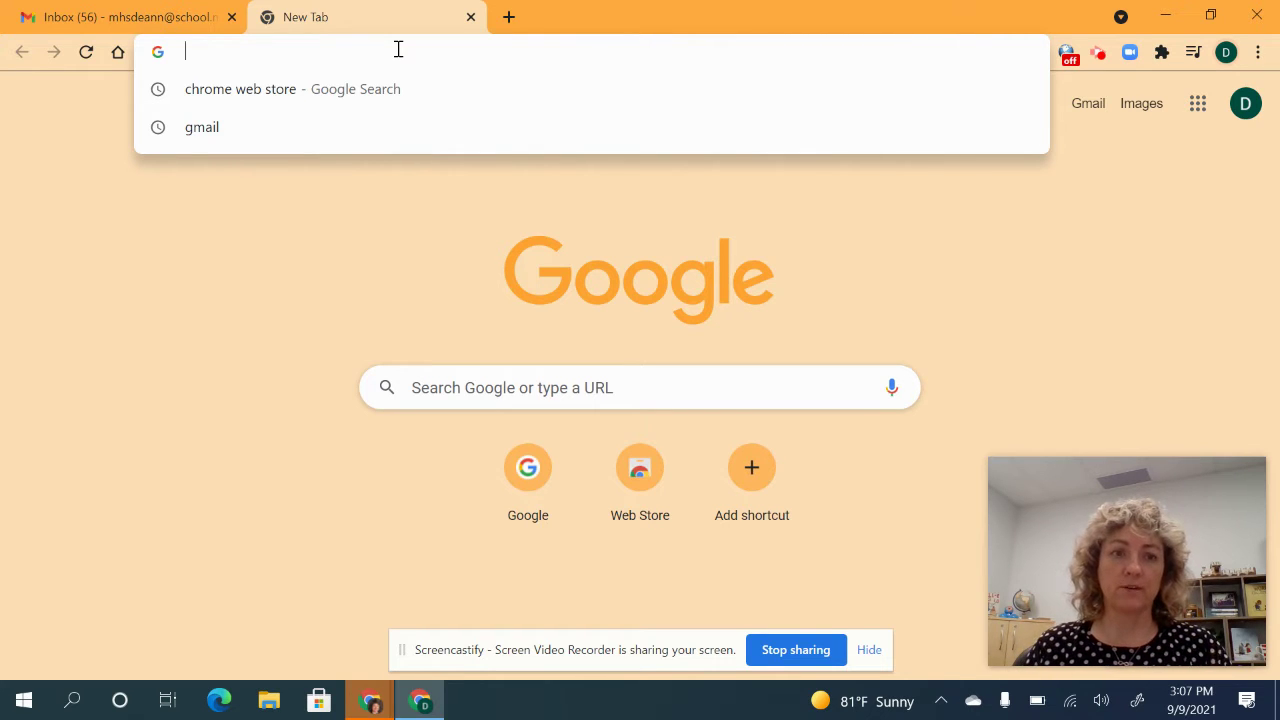
text(gam)
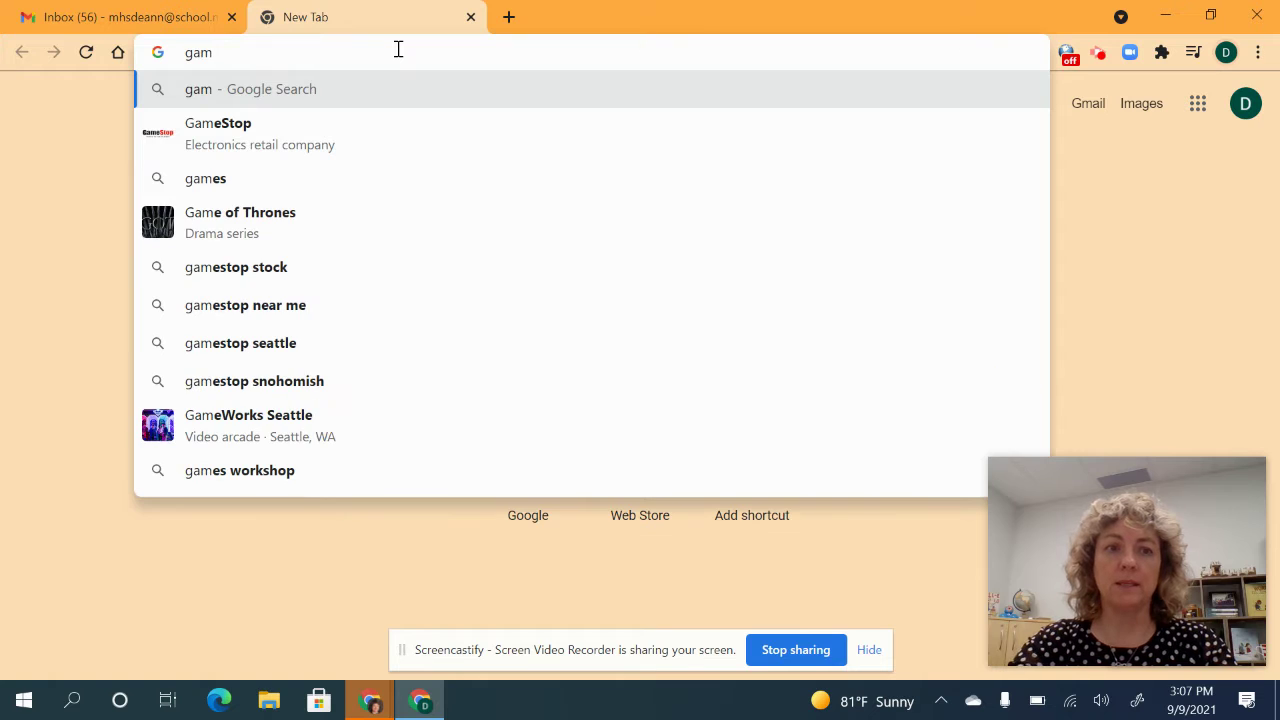
key(BackSpace)
key(BackSpace)
text(mail)
key(Return)
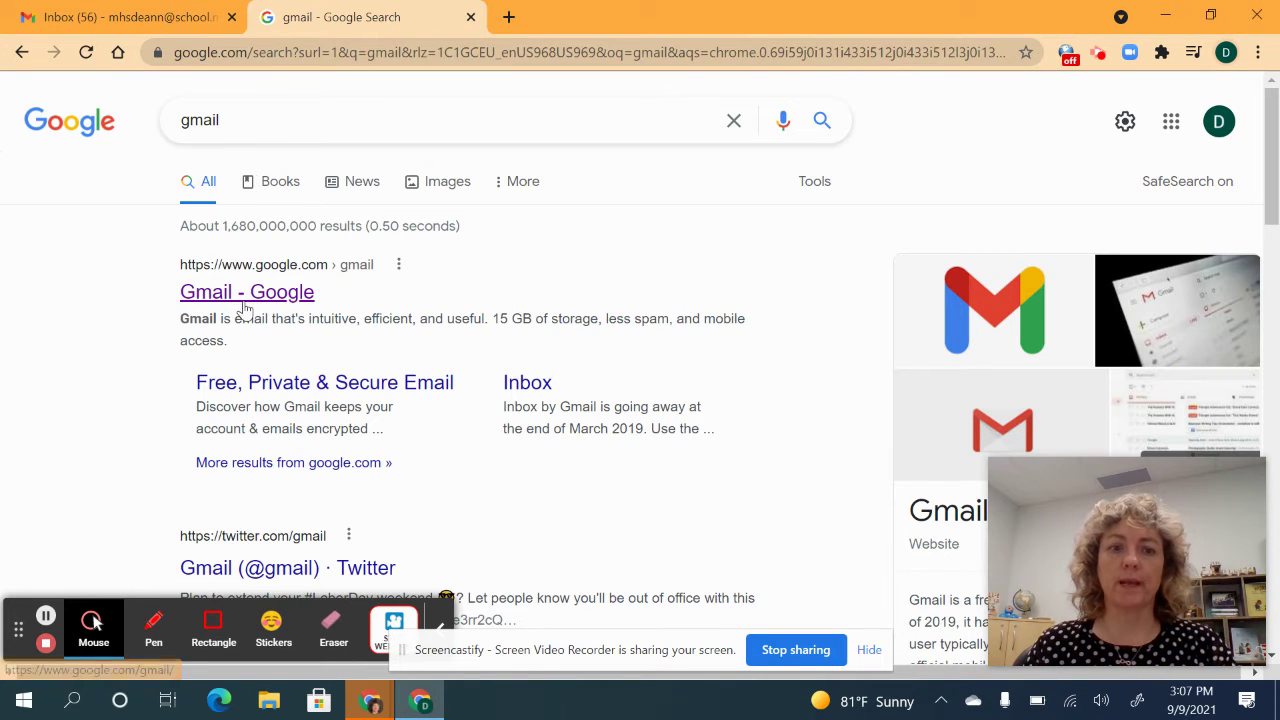
click(230, 293)
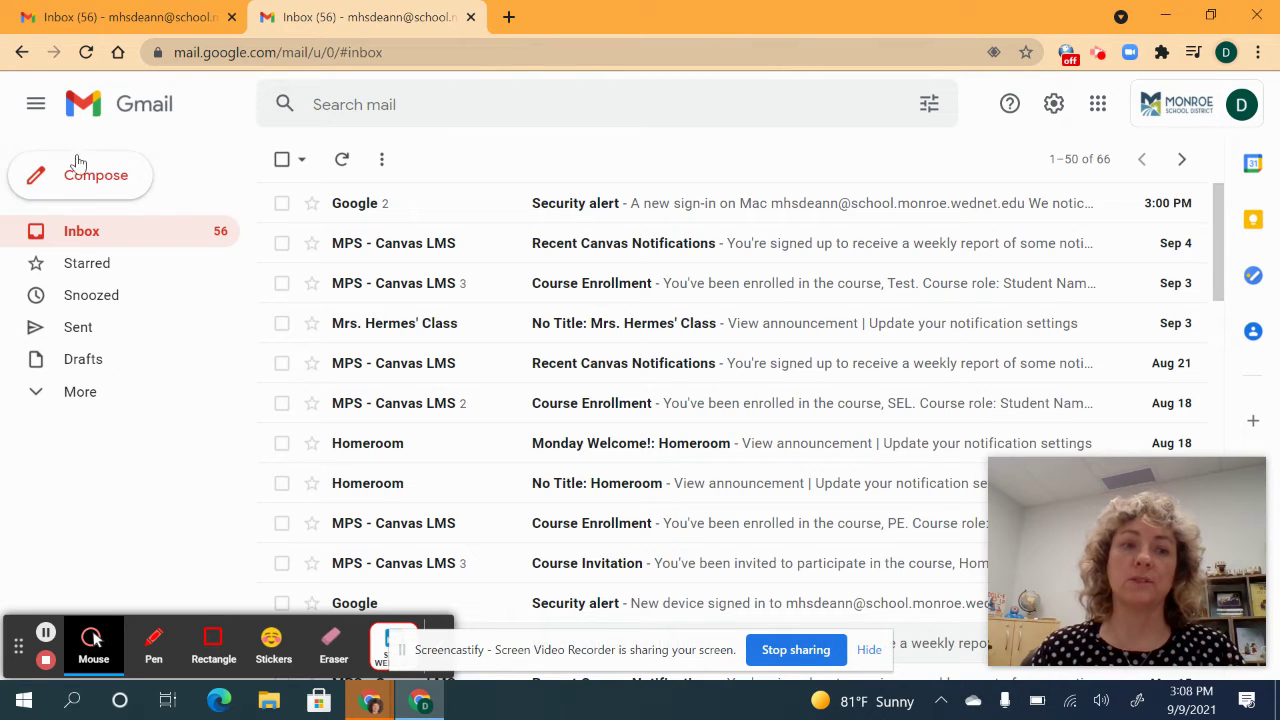
Step: Start a new email, minimize it, and expand it to full screen, dismissing the full-screen tip
click(91, 198)
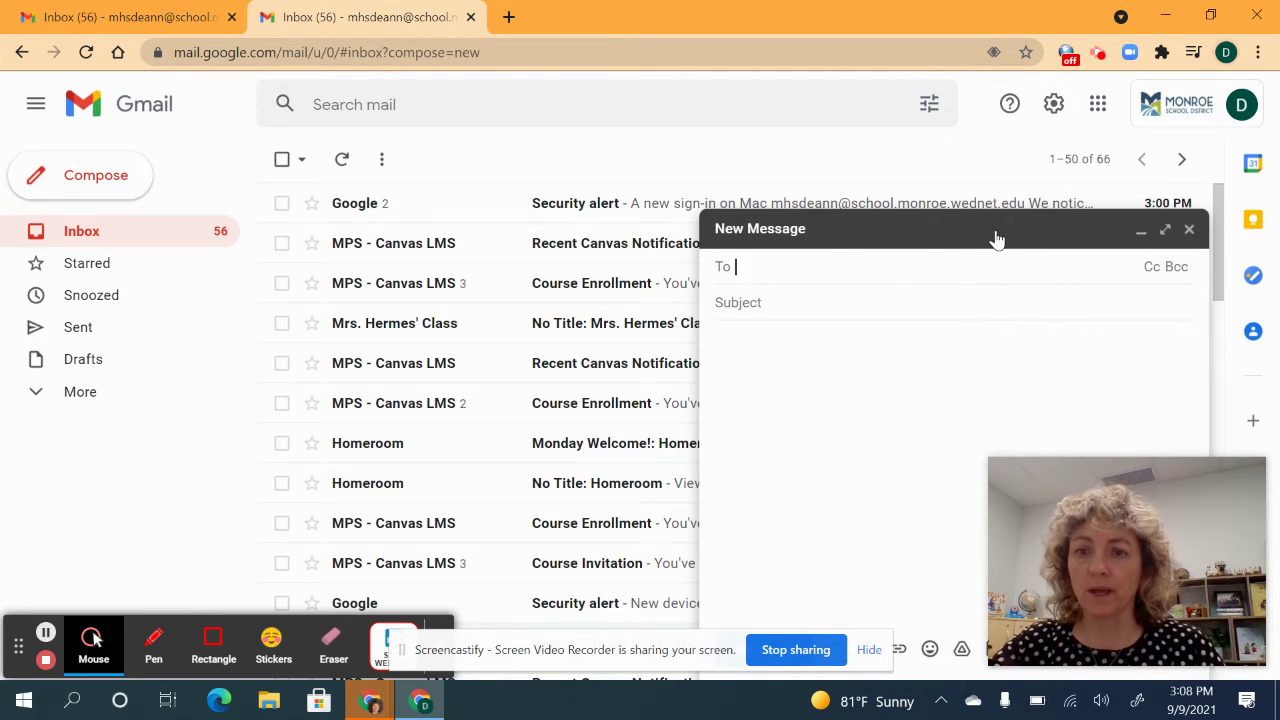
drag(994, 237, 940, 287)
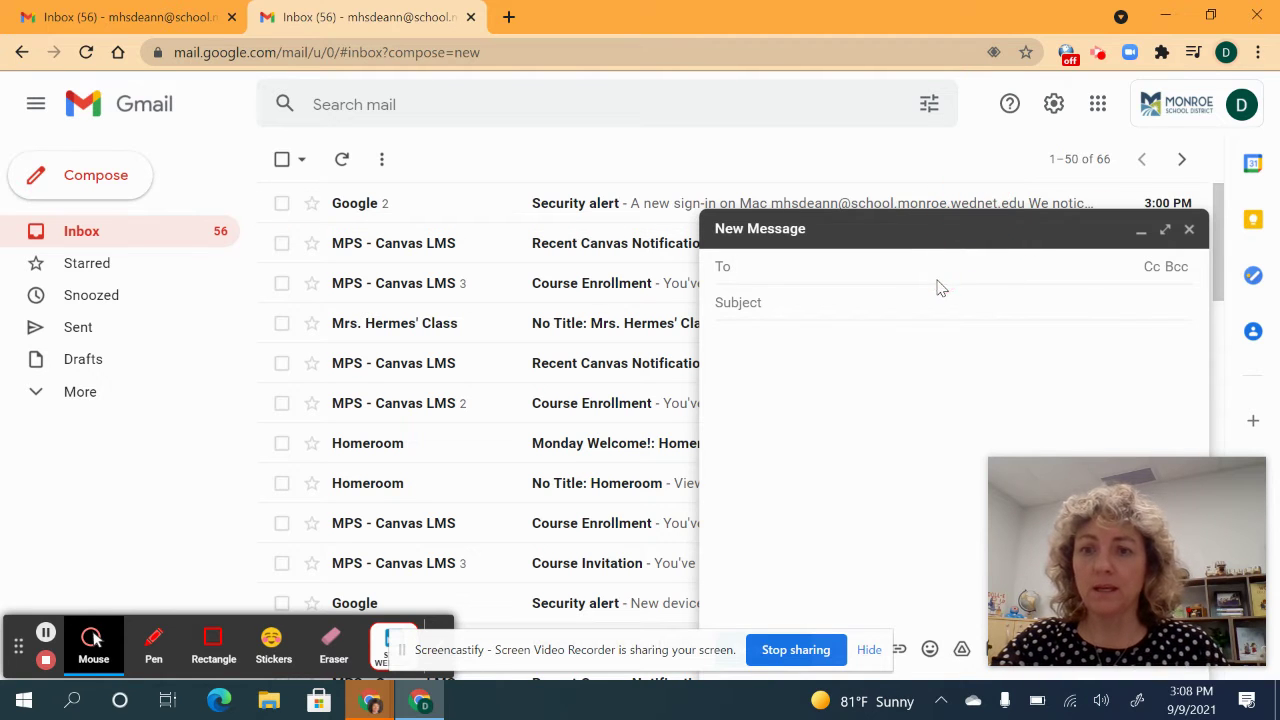
drag(906, 236, 888, 215)
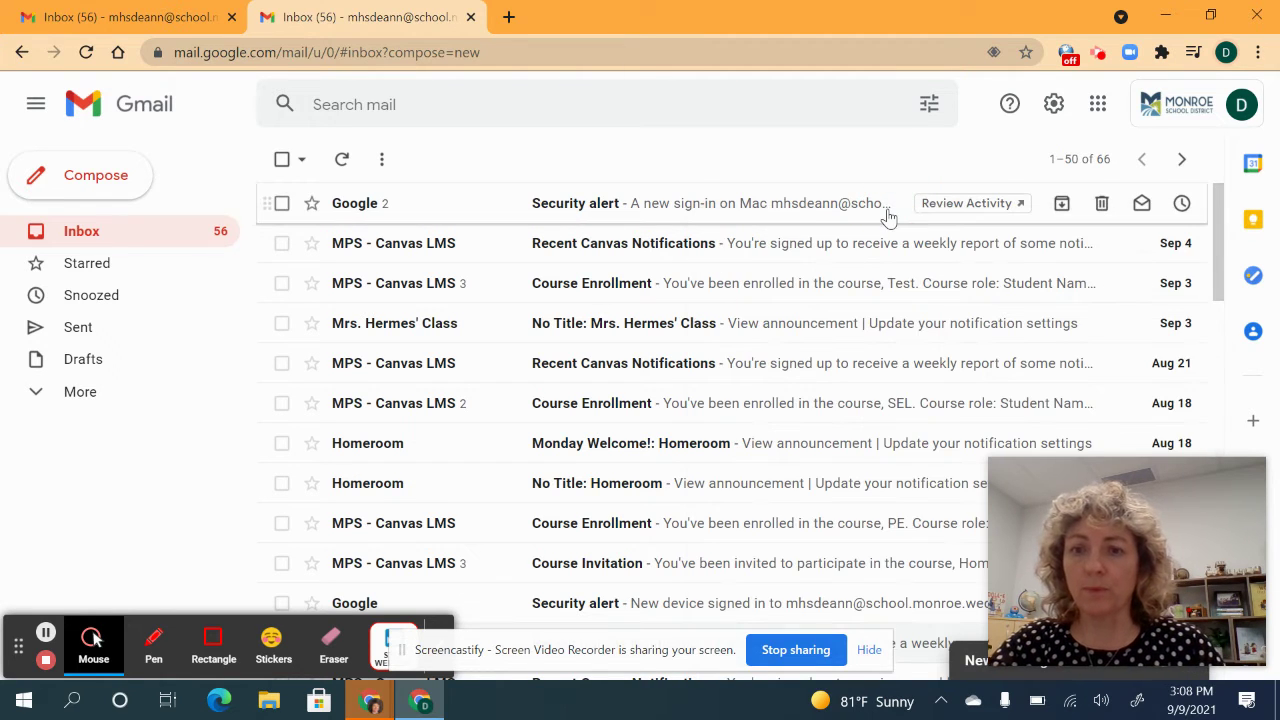
mouse_move(1175, 502)
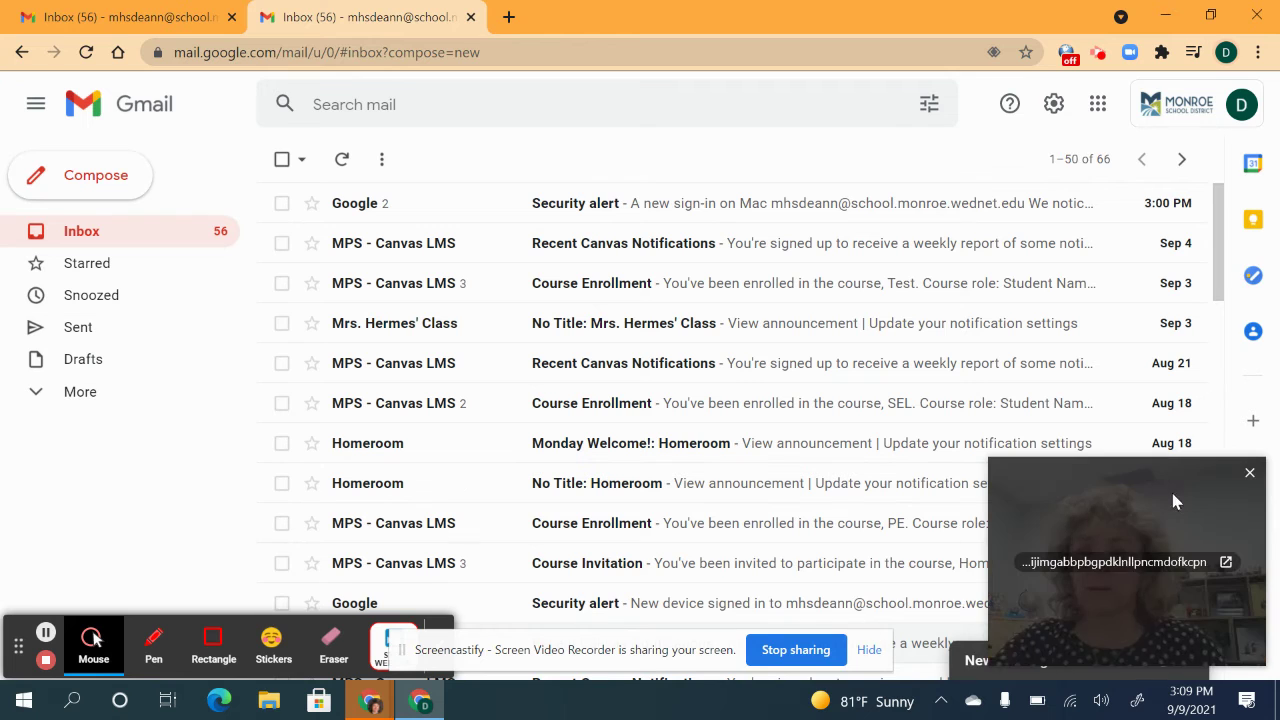
drag(1179, 498, 1157, 390)
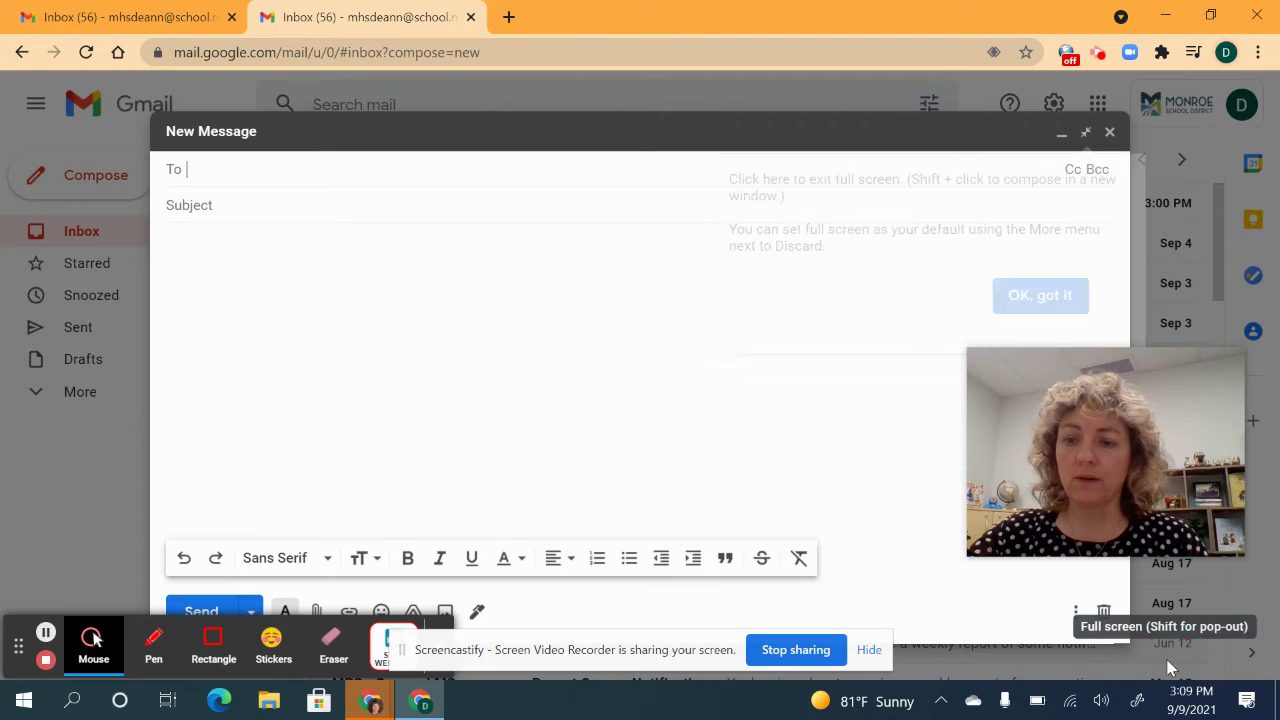
click(1166, 663)
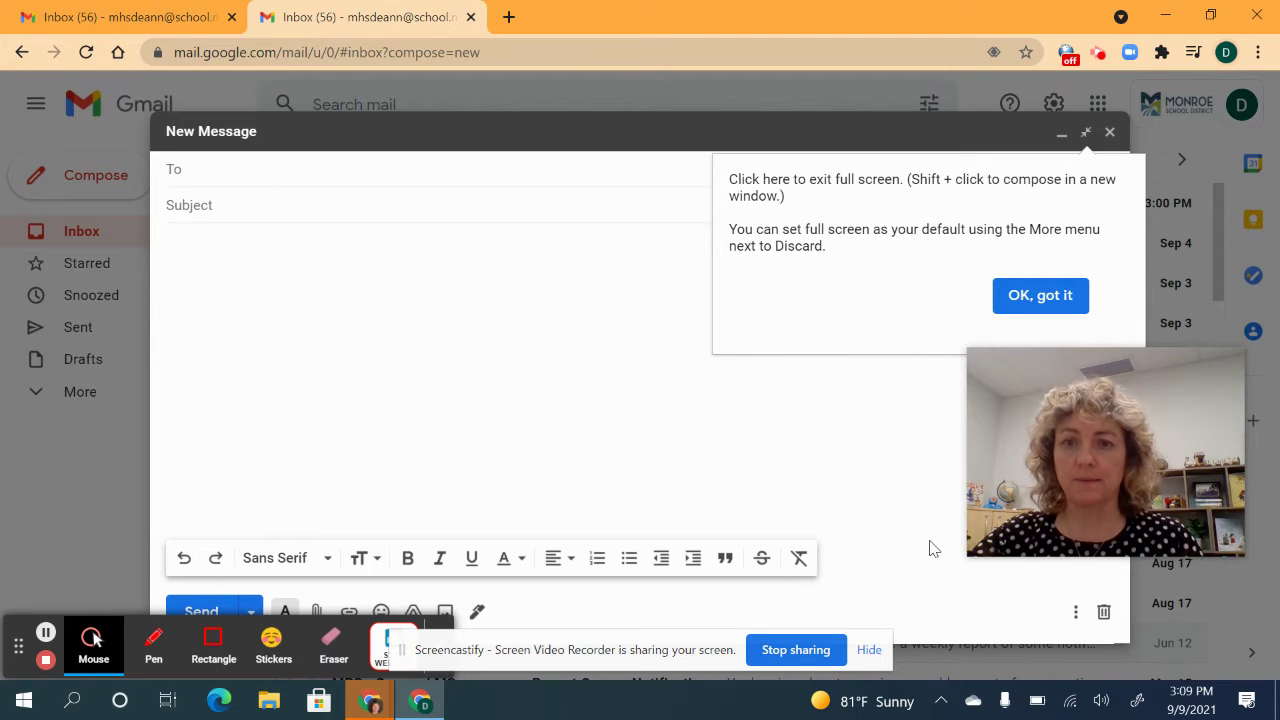
click(1062, 292)
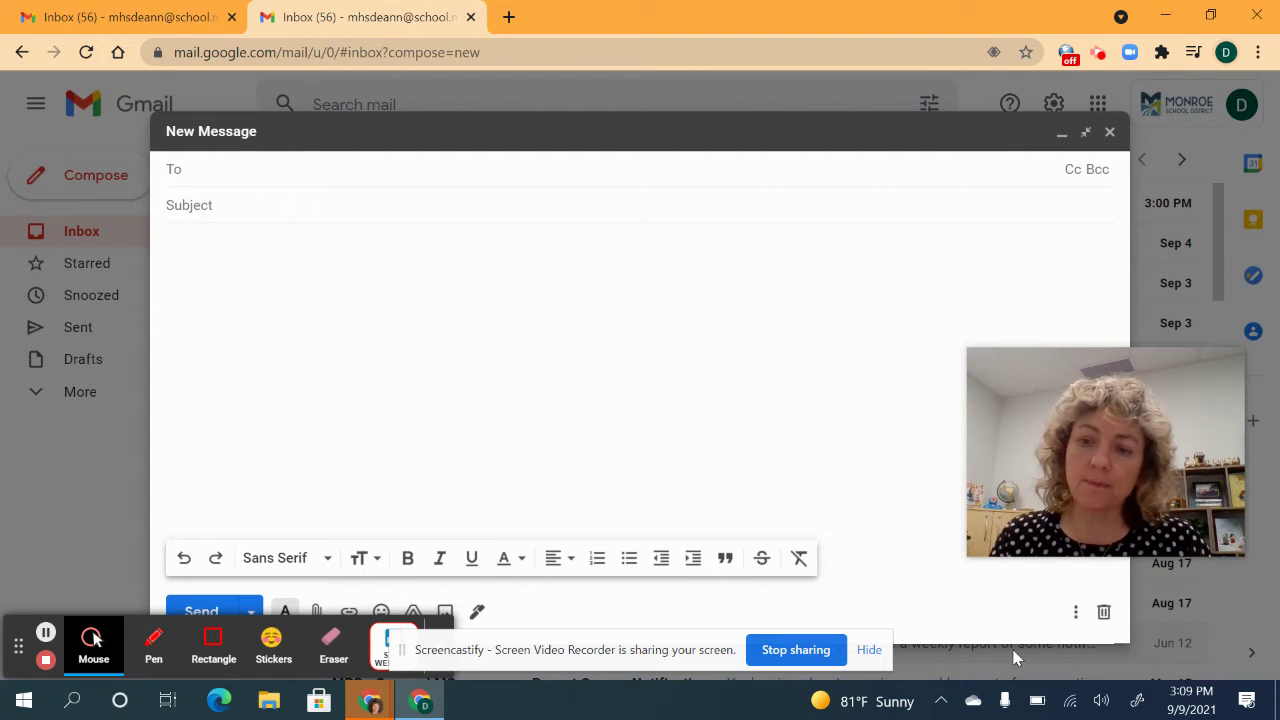
Step: Turn on the "Default to full screen" option for composing and close the blank message
click(1076, 614)
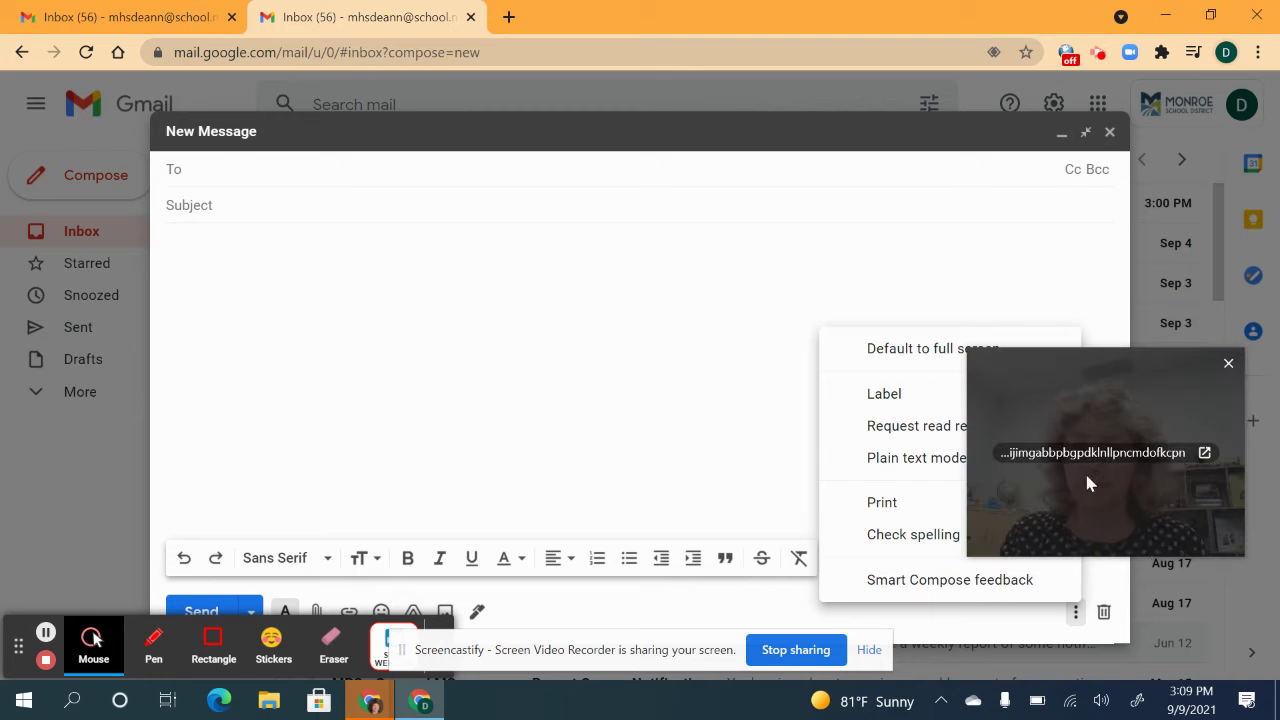
drag(1129, 381, 1139, 76)
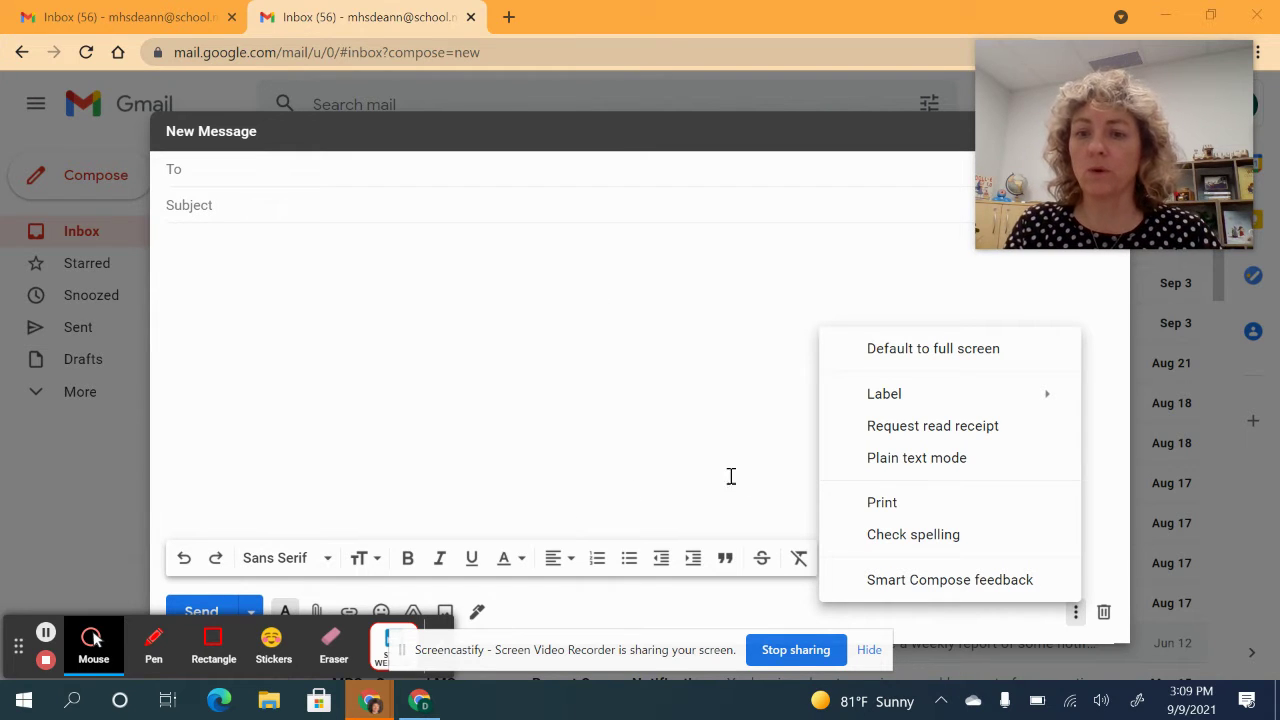
click(1016, 348)
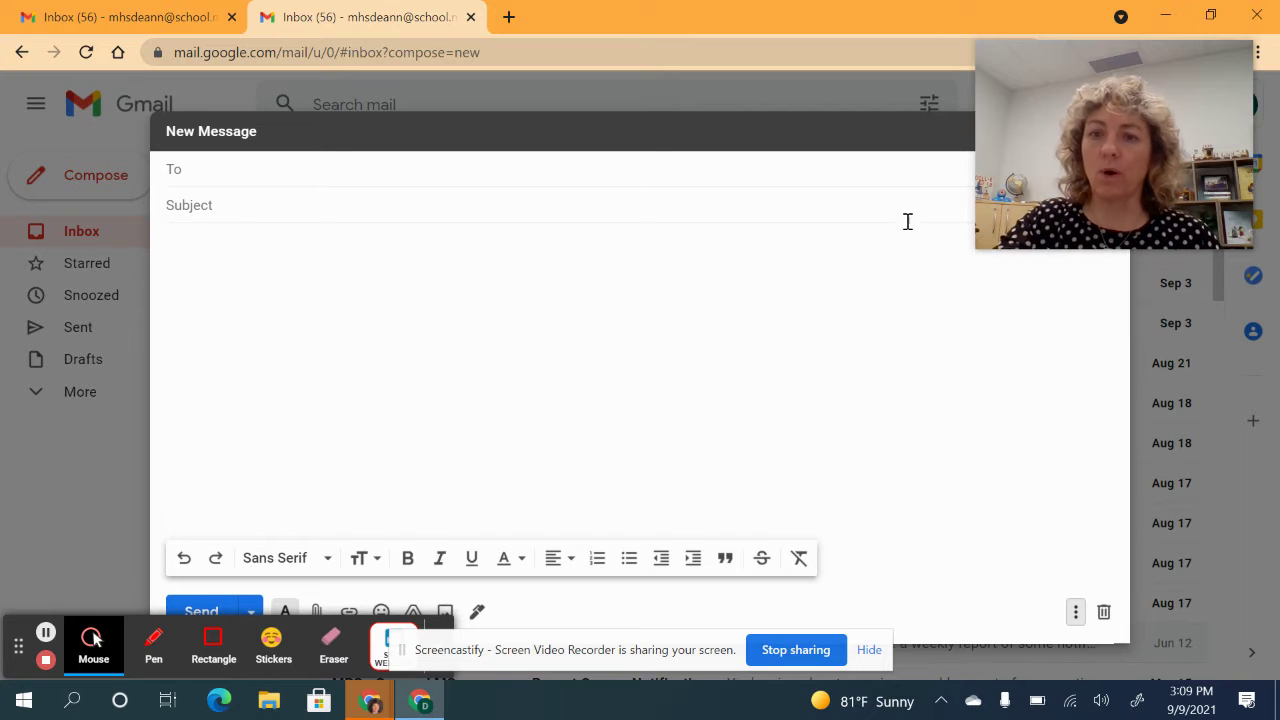
mouse_move(1123, 67)
drag(1135, 77, 1163, 306)
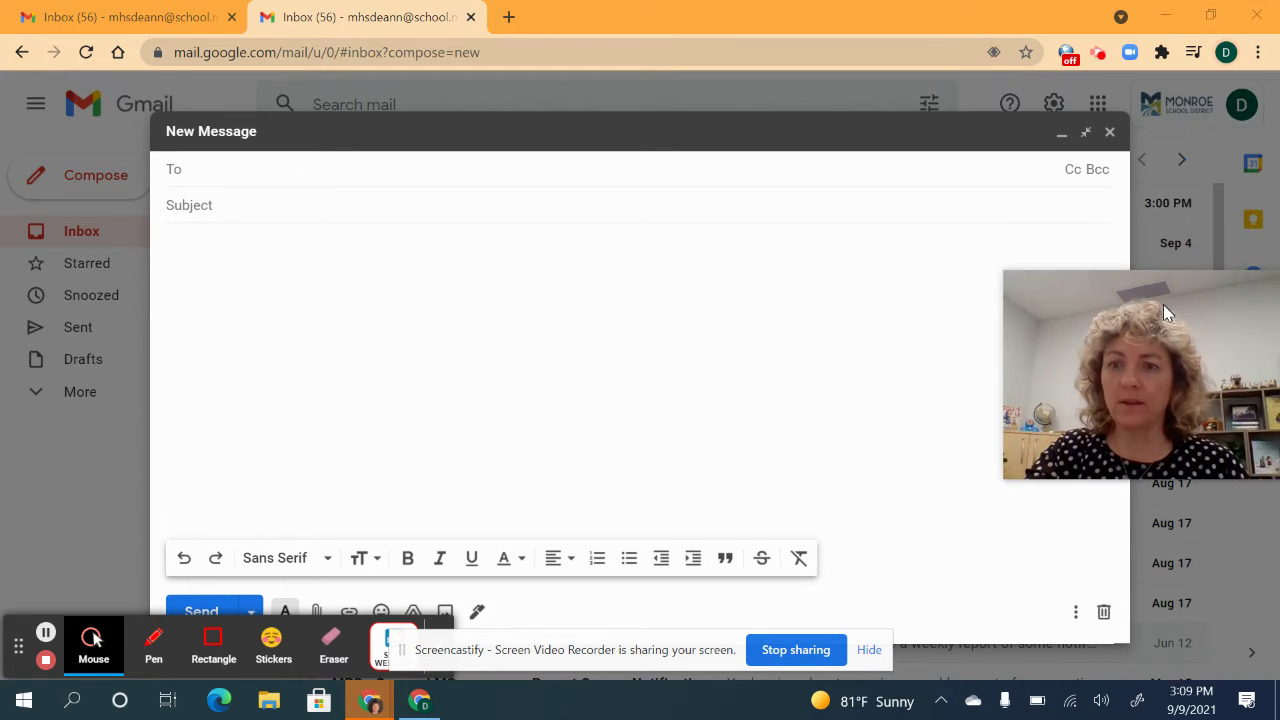
click(1109, 131)
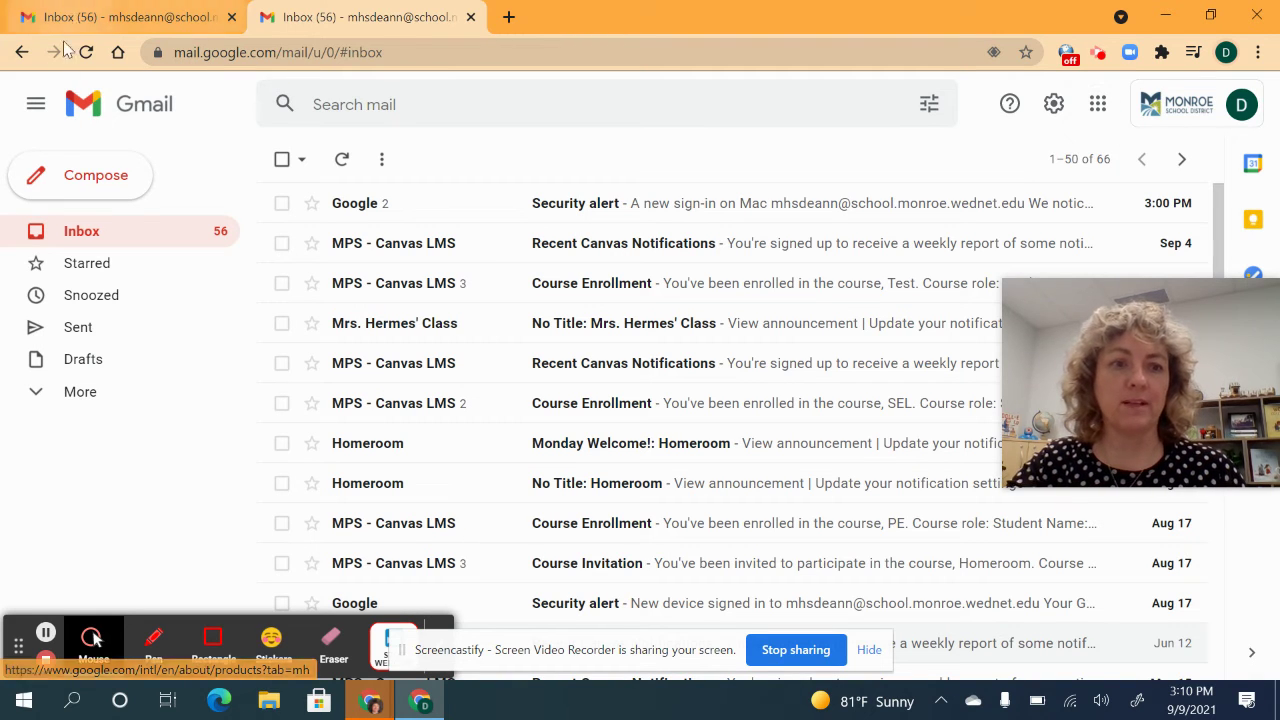
Step: Open a new message, turn off its "Default to full screen" option, and close the message
click(114, 176)
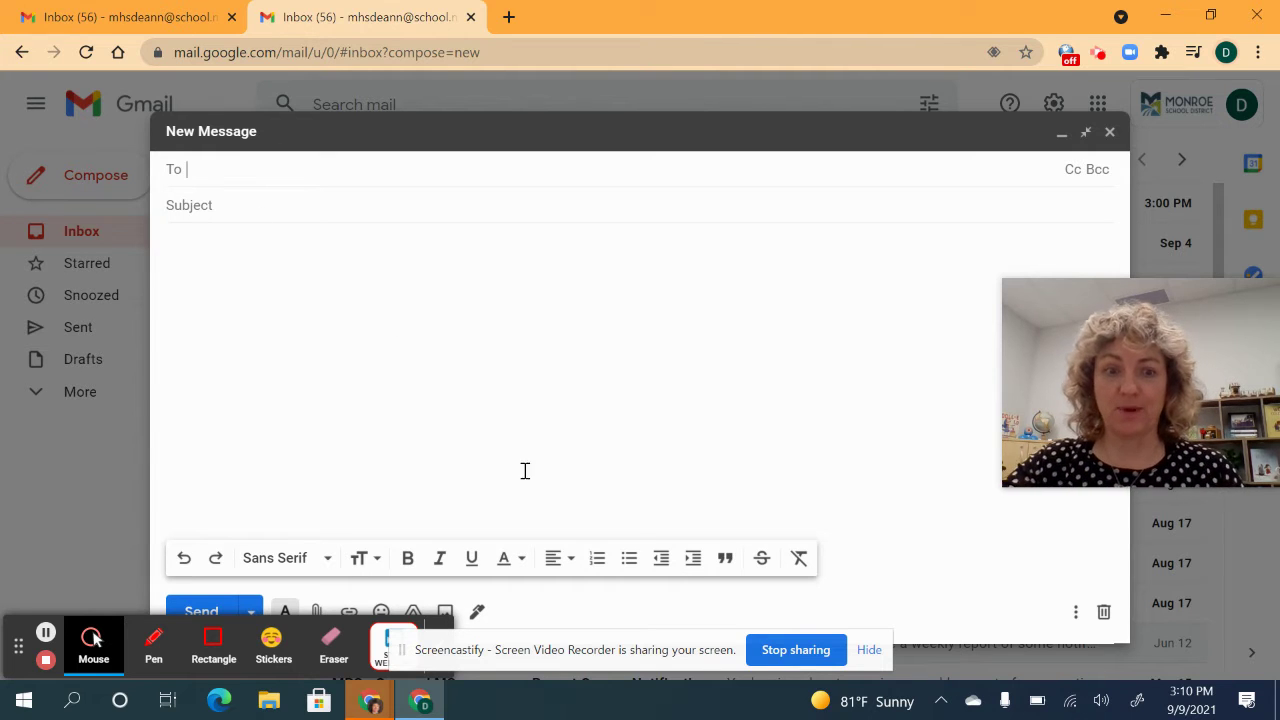
click(1075, 614)
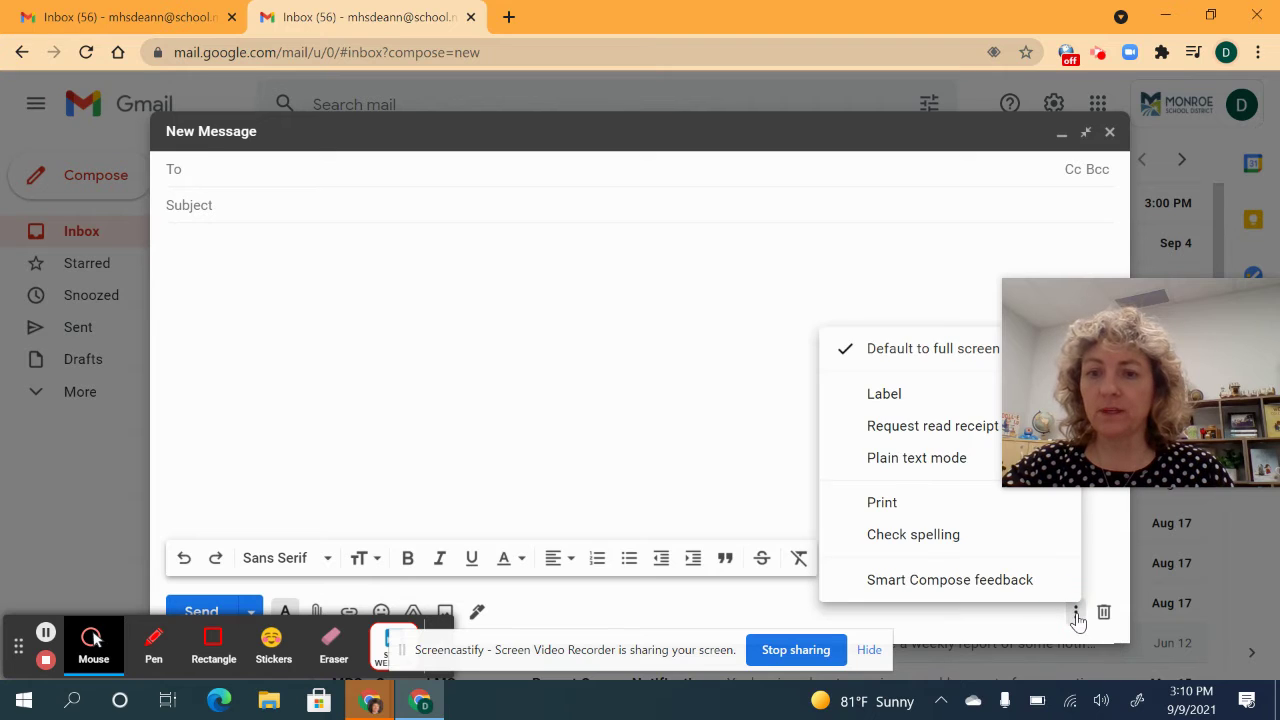
click(848, 355)
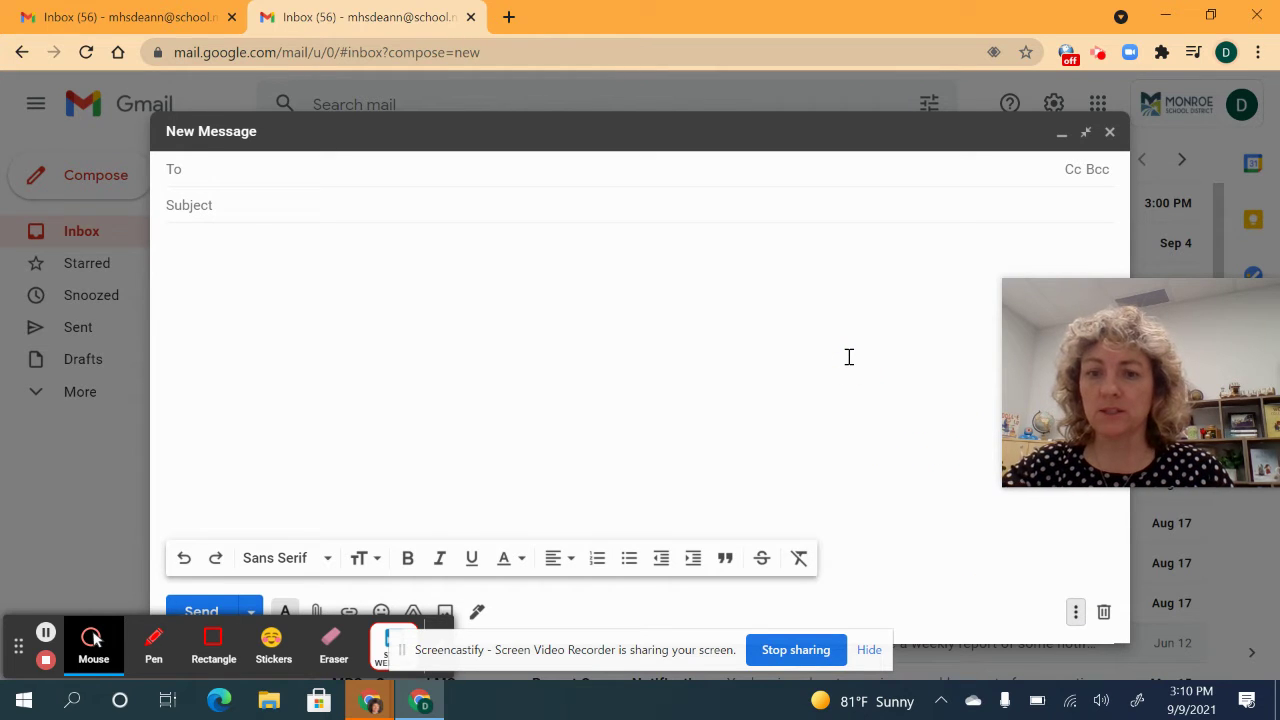
click(1109, 132)
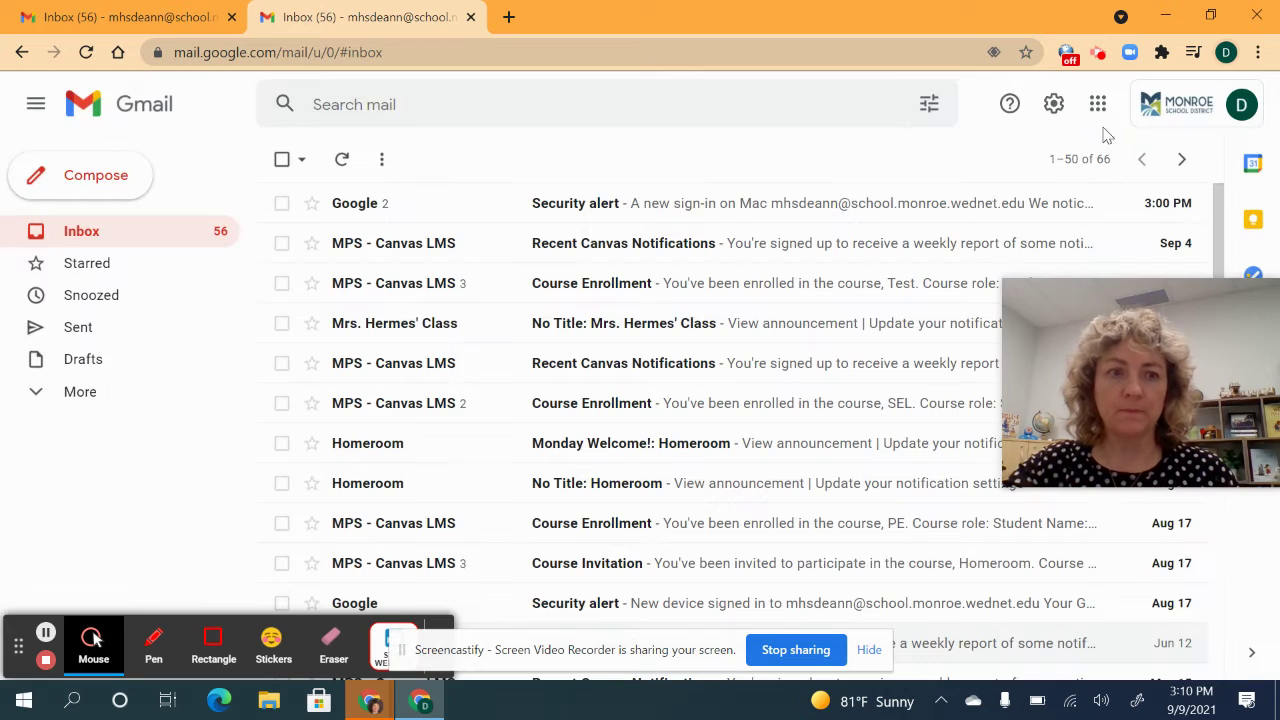
Step: Compose a new message, minimize its window, and expand it to full screen
click(103, 175)
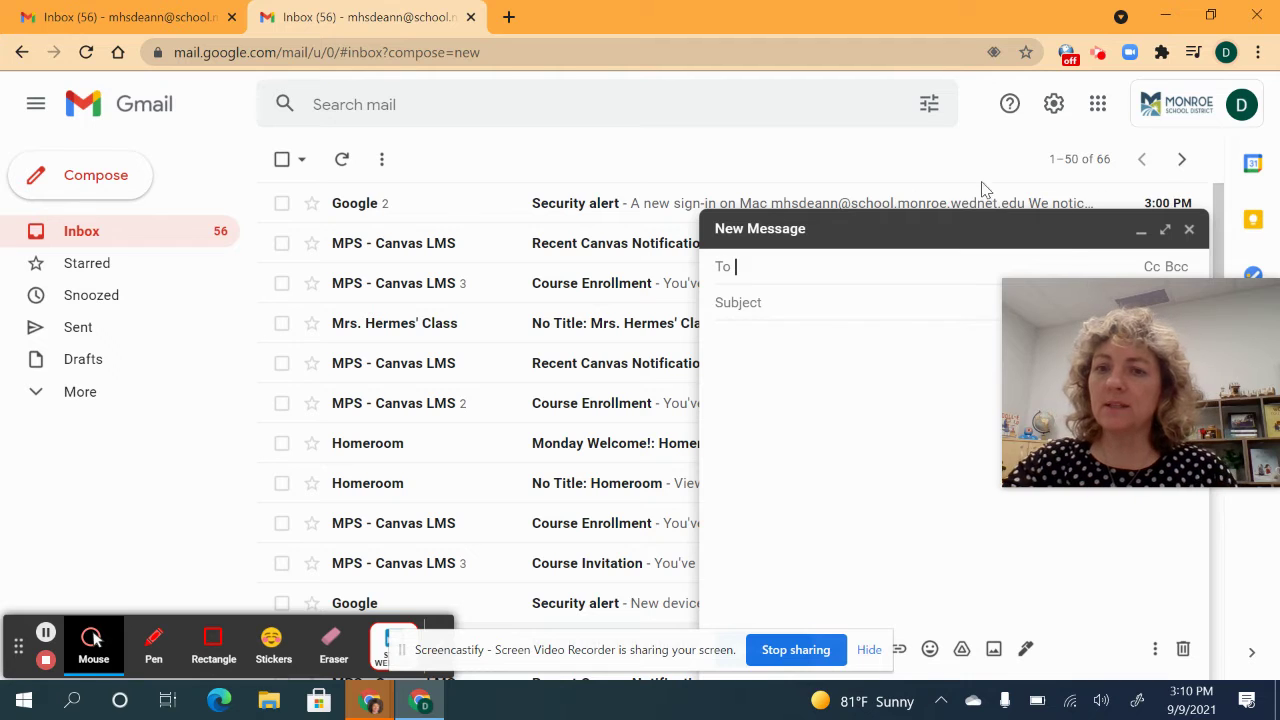
click(1142, 235)
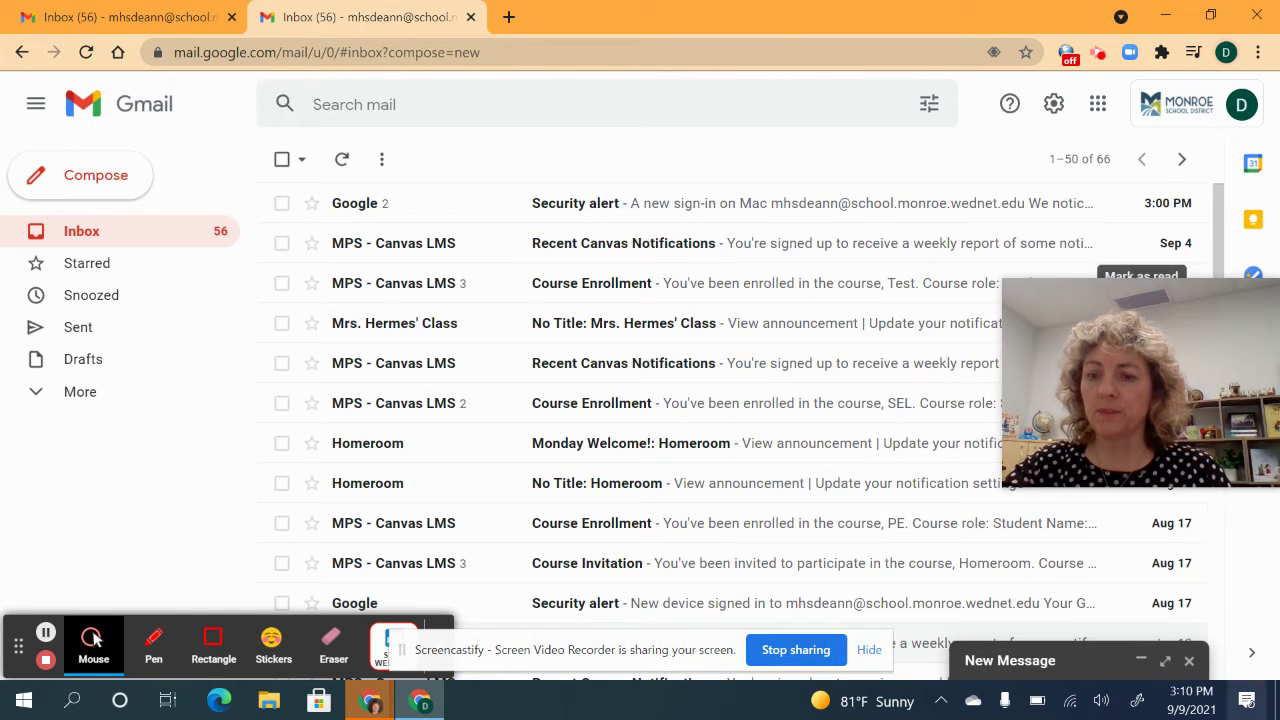
click(1165, 662)
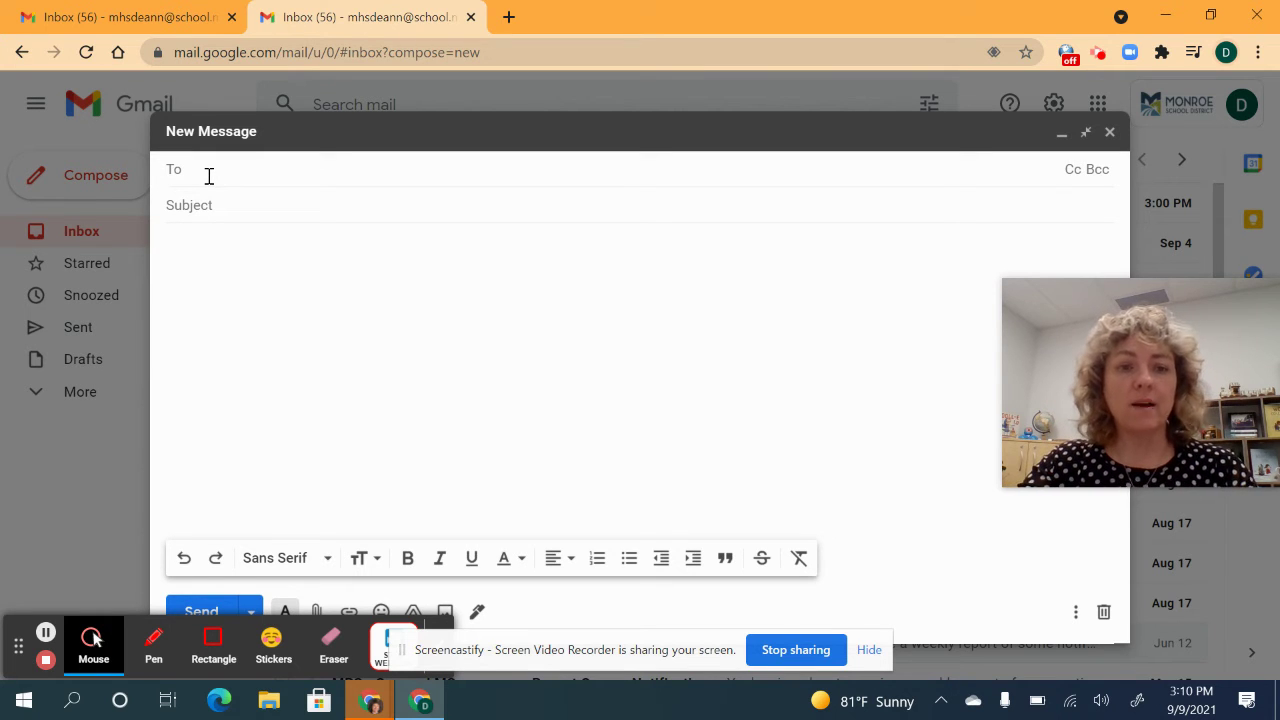
Step: Add the teacher's suggested contact as the To recipient, show the Cc and Bcc fields, and add the same contact as Bcc
text(her)
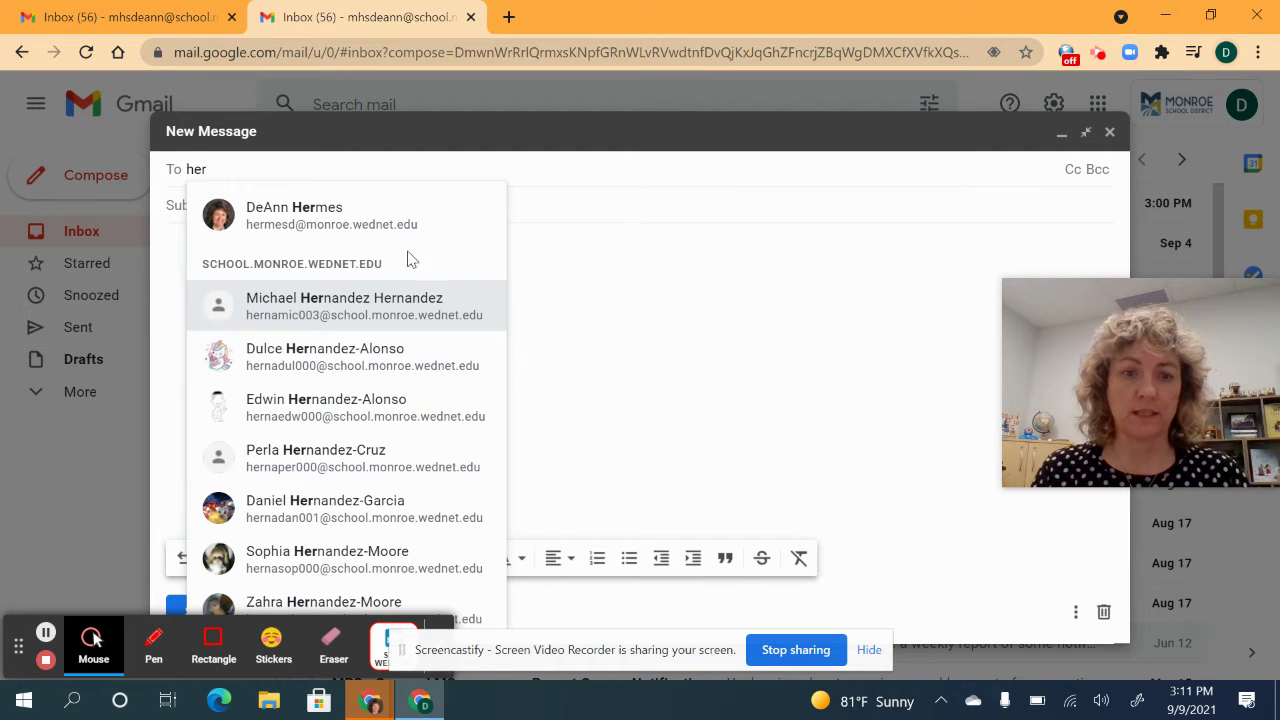
click(349, 213)
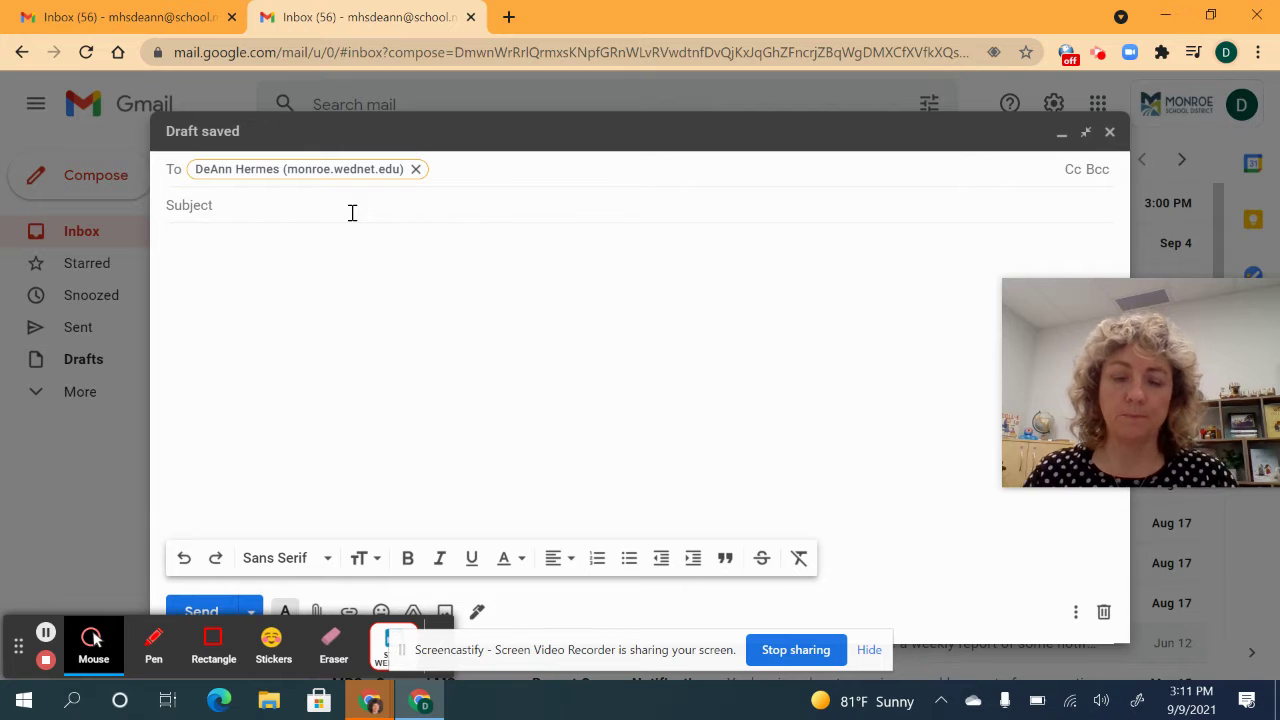
click(1071, 170)
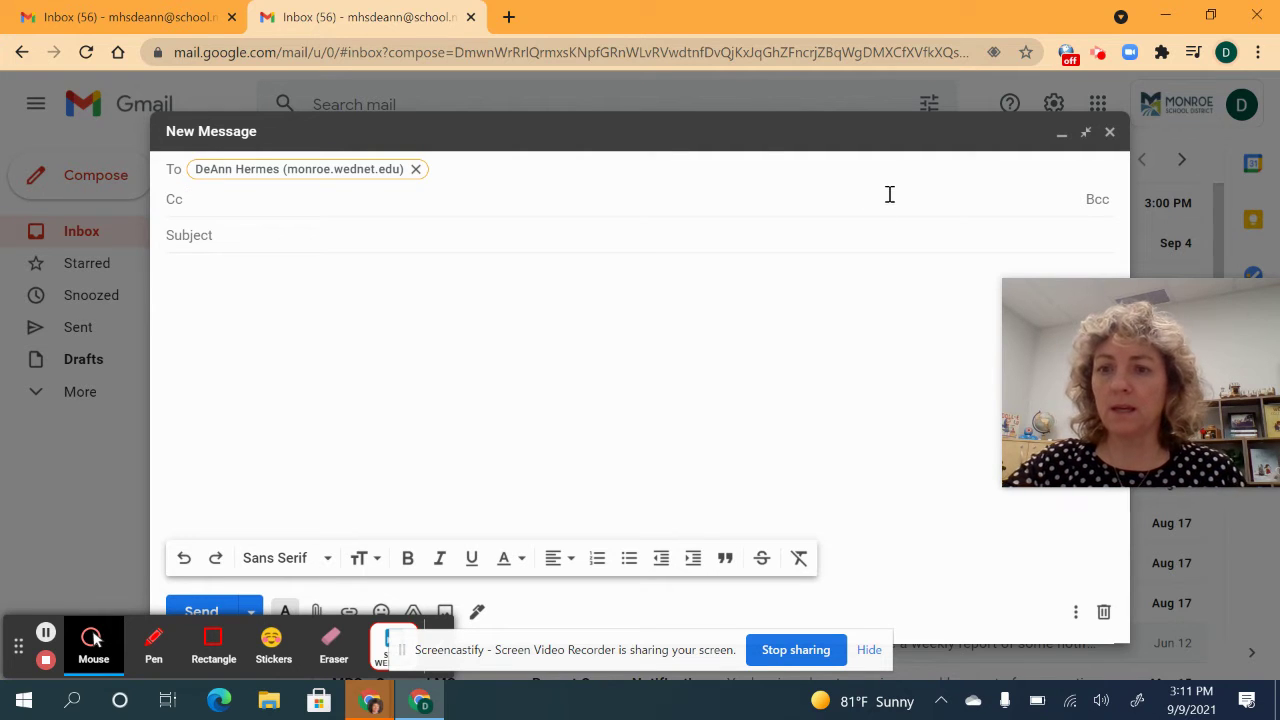
click(1108, 207)
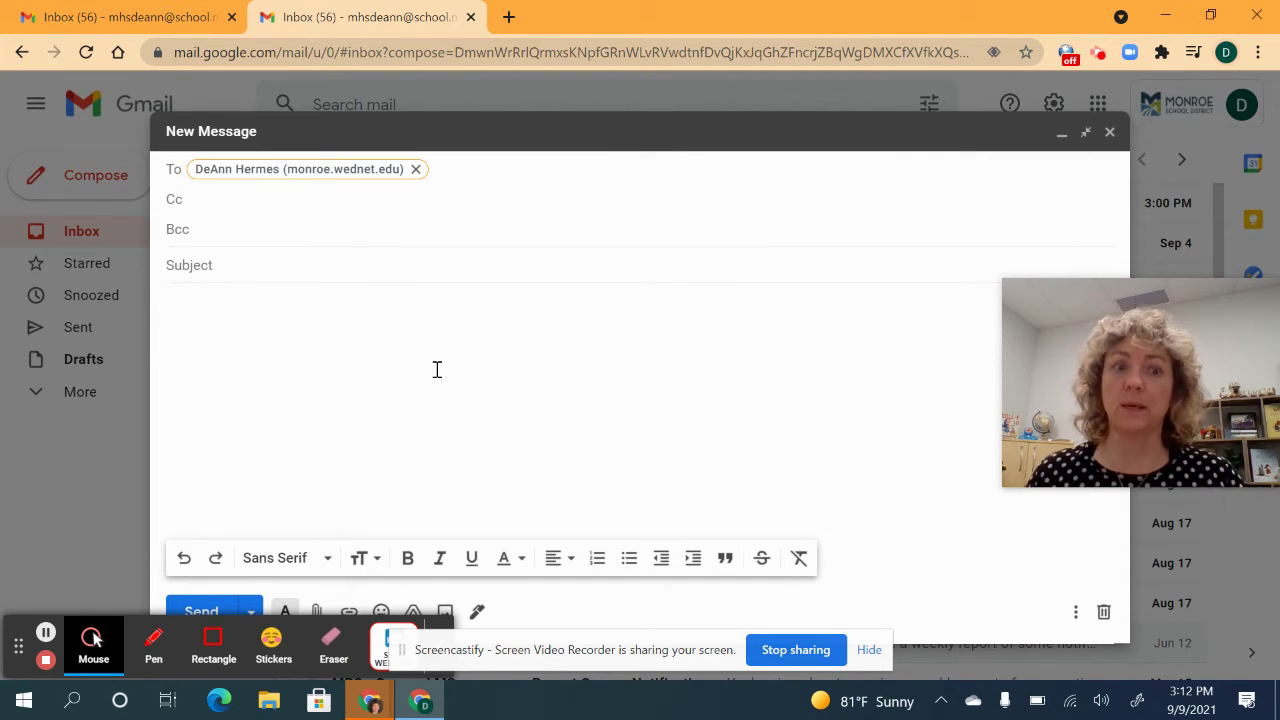
click(204, 235)
text(deann)
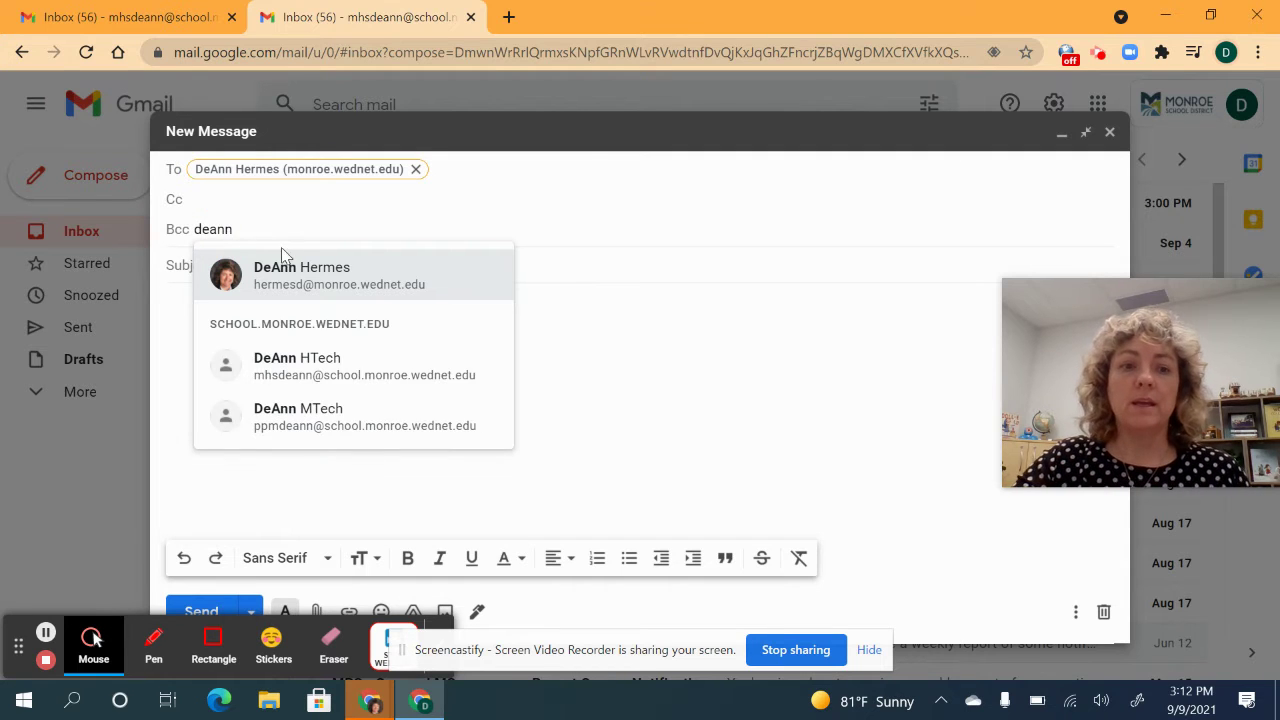
click(310, 282)
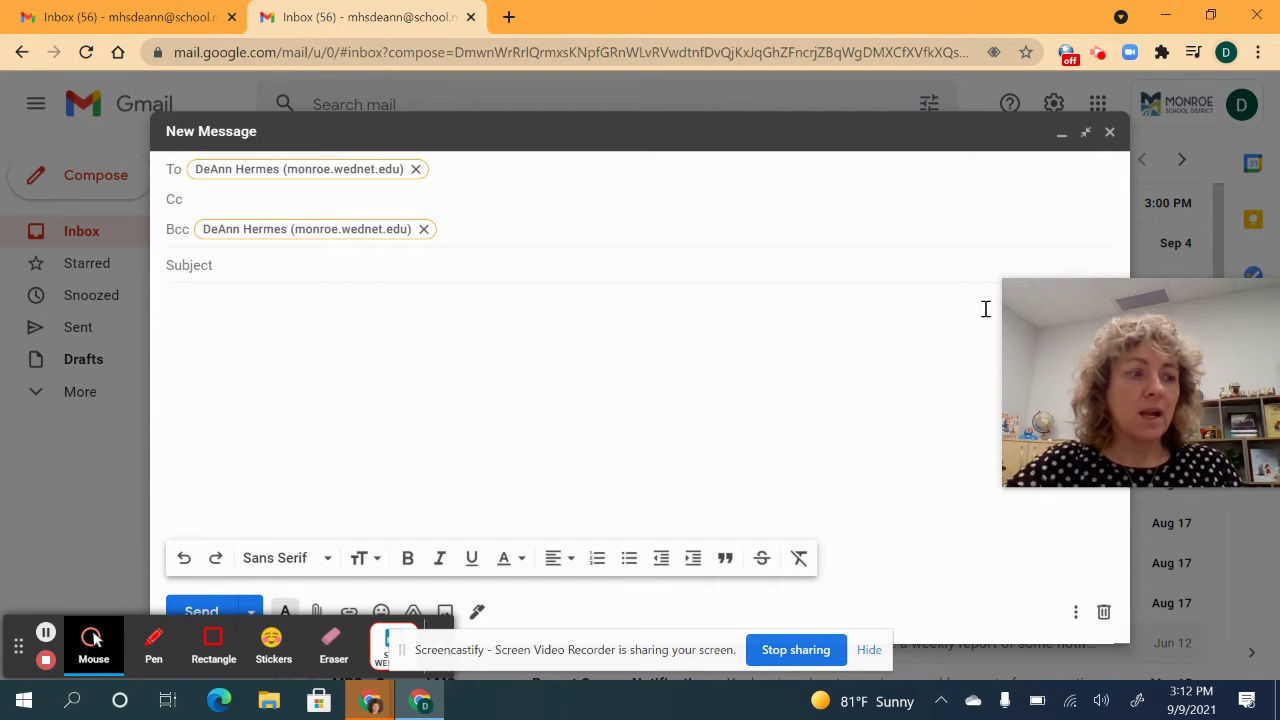
Step: Begin the message body with "hello" followed by the suggested recipient name, leaving the subject empty
click(232, 266)
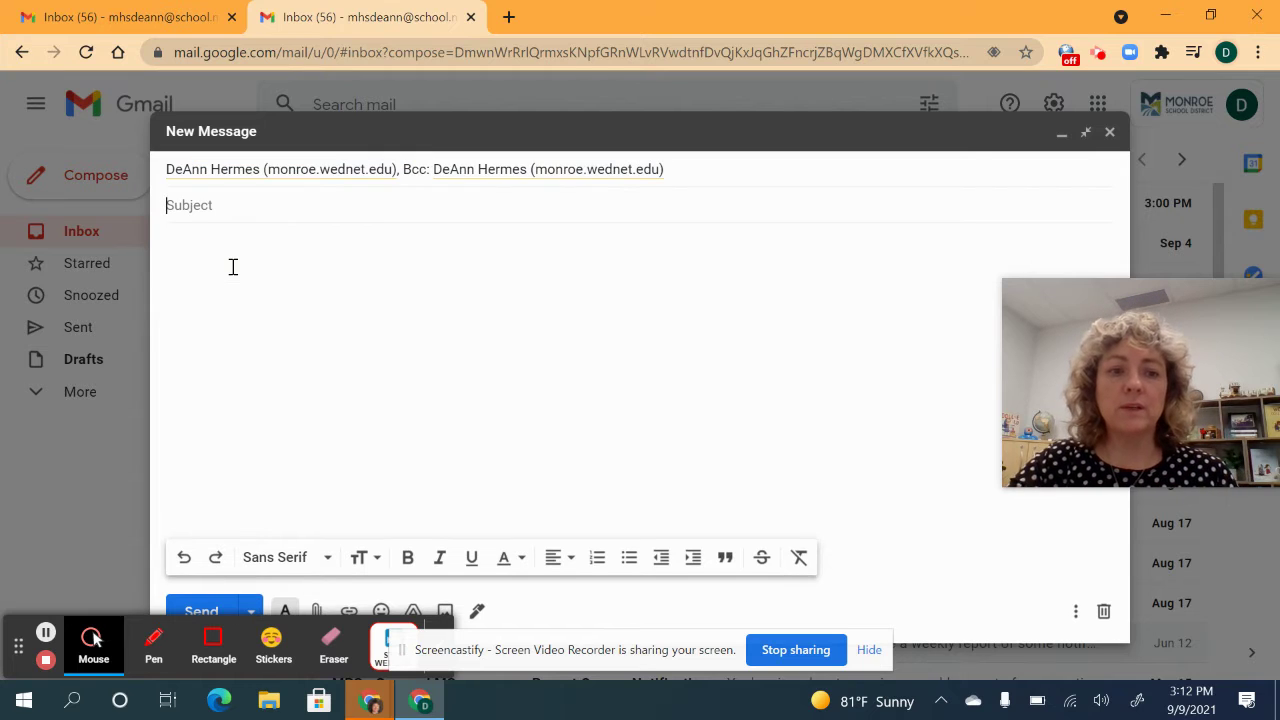
click(176, 241)
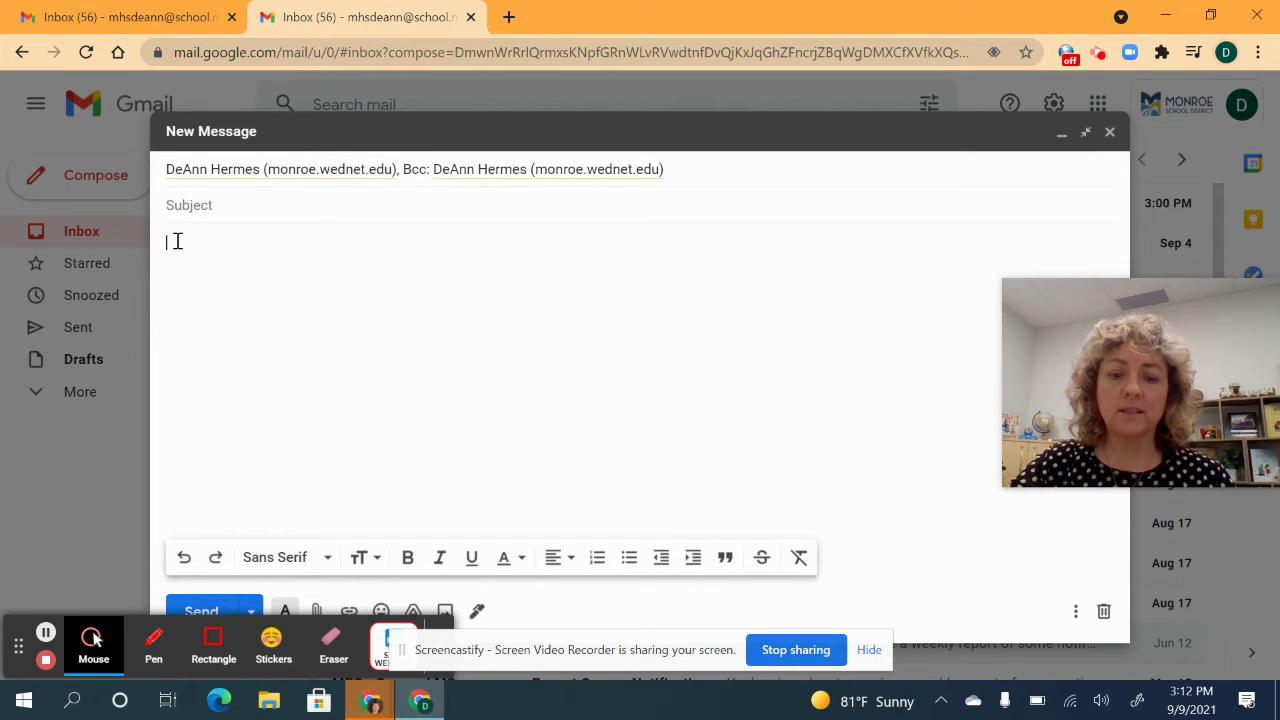
text(hello)
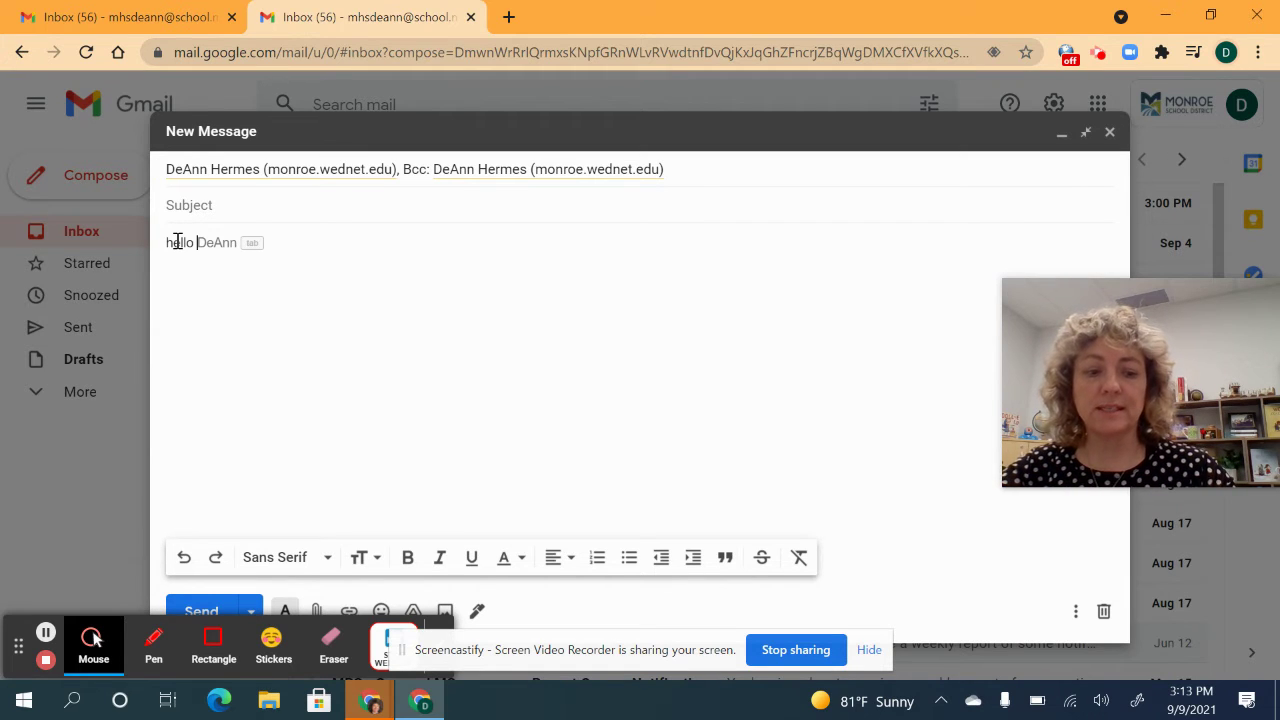
key(Tab)
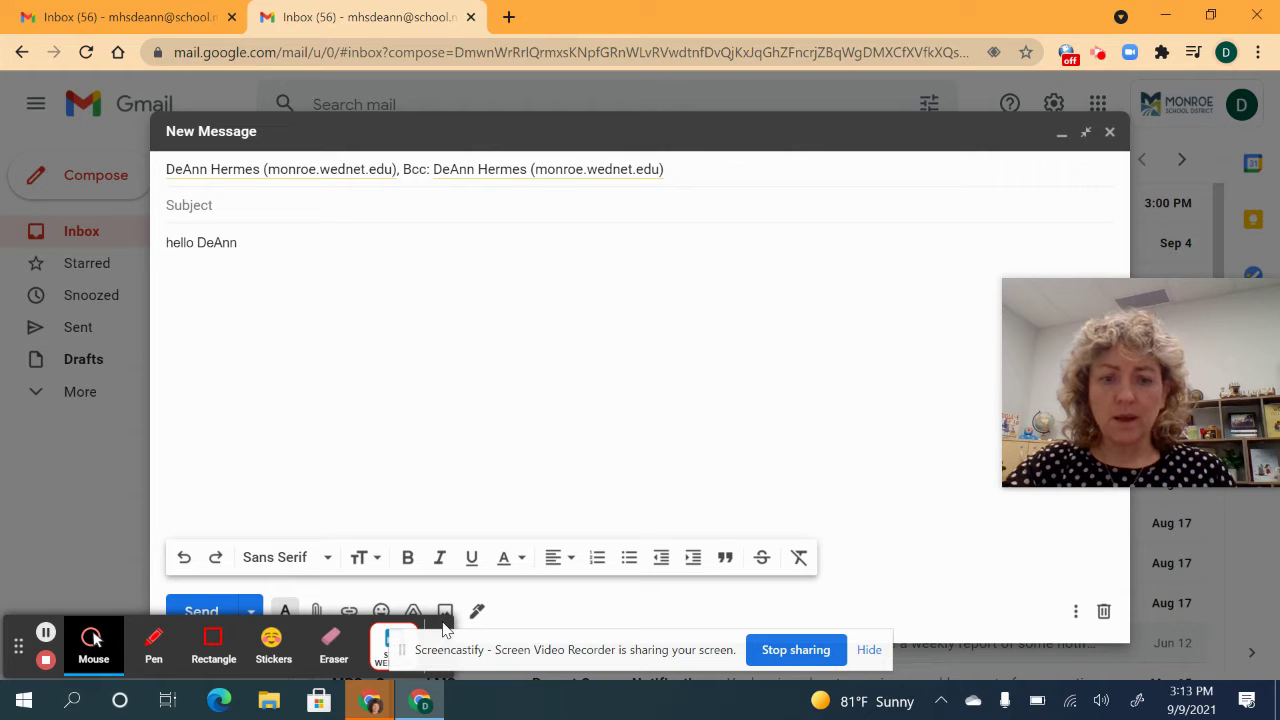
drag(475, 647, 784, 643)
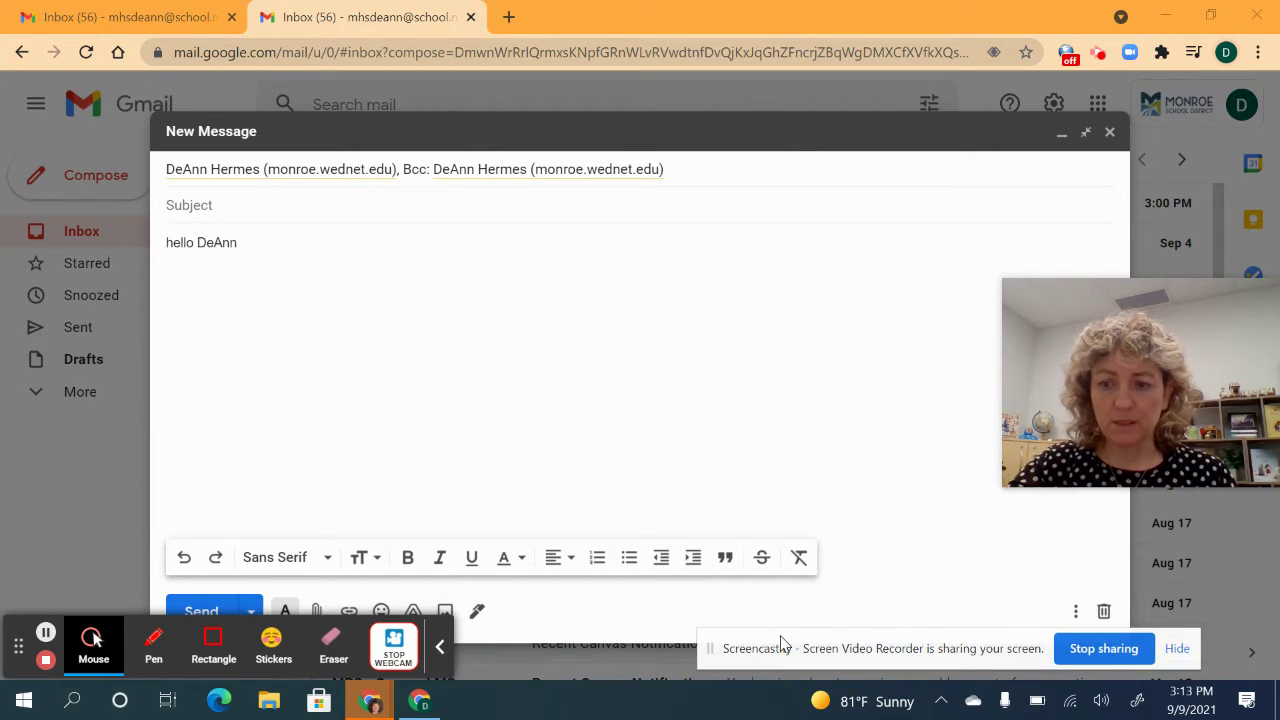
Step: Look through the text size and alignment choices, and format the greeting line as a numbered list and finally as a bulleted list
click(440, 653)
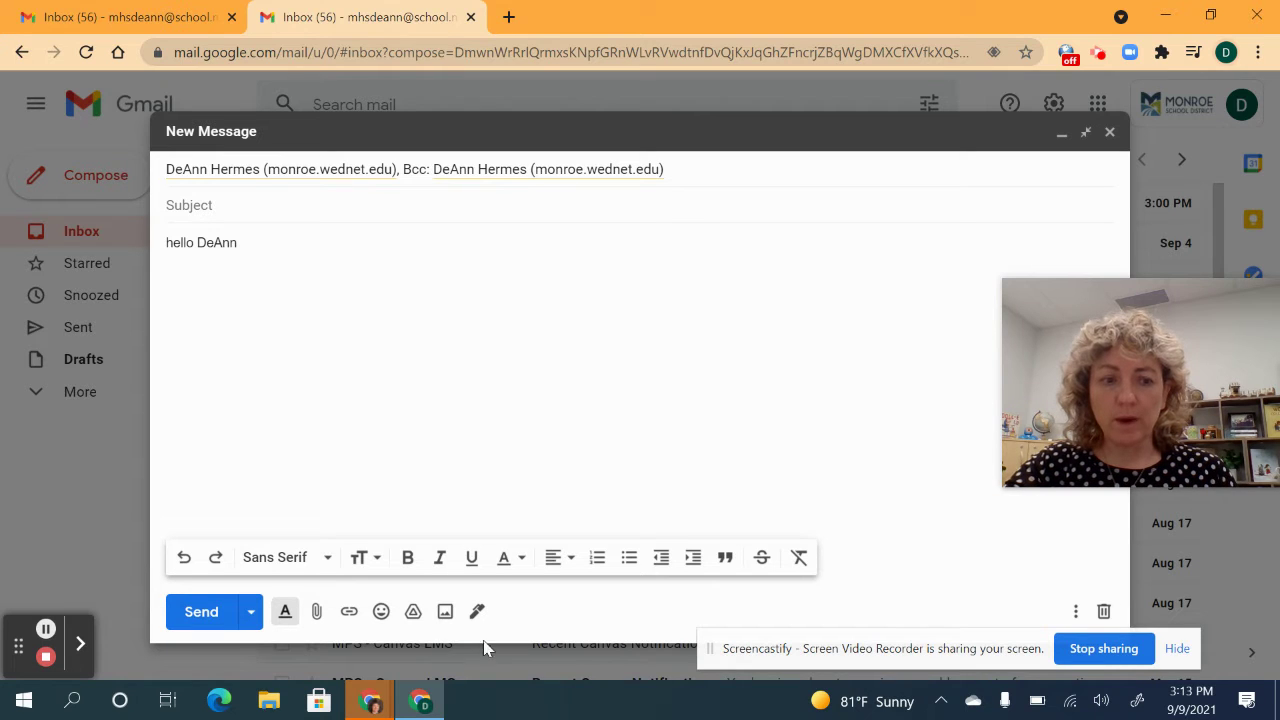
click(1179, 650)
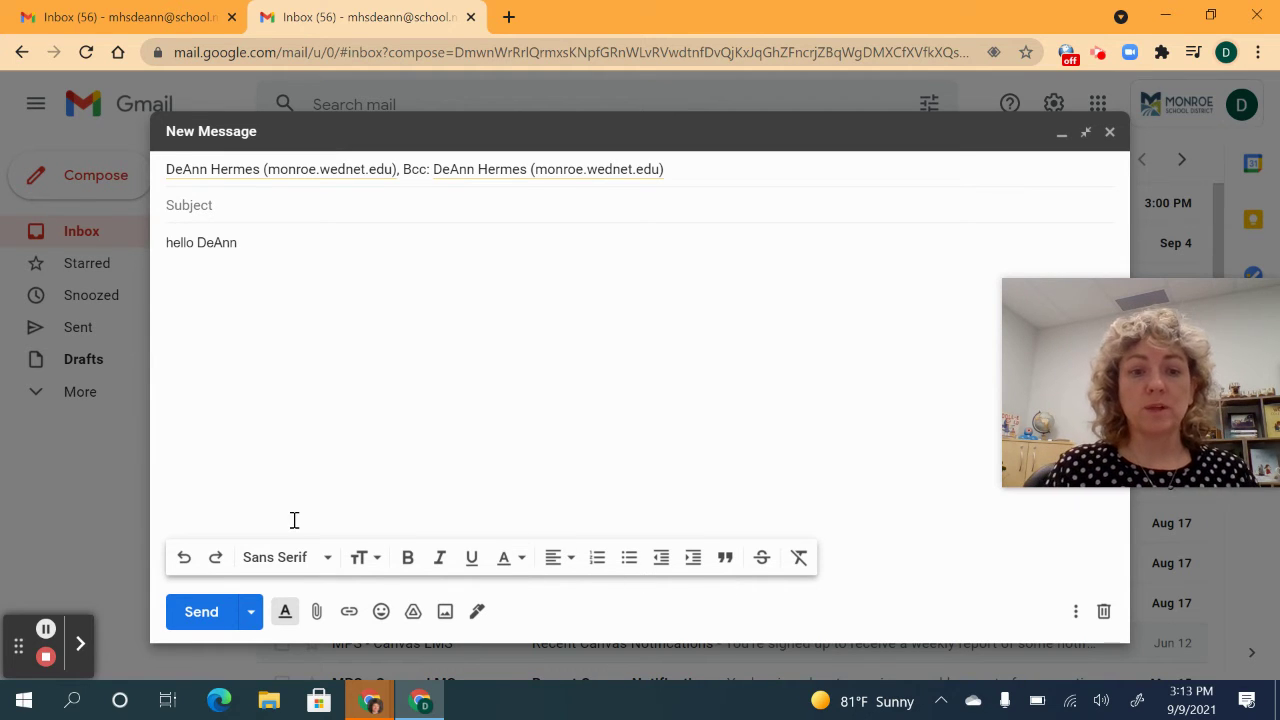
click(379, 571)
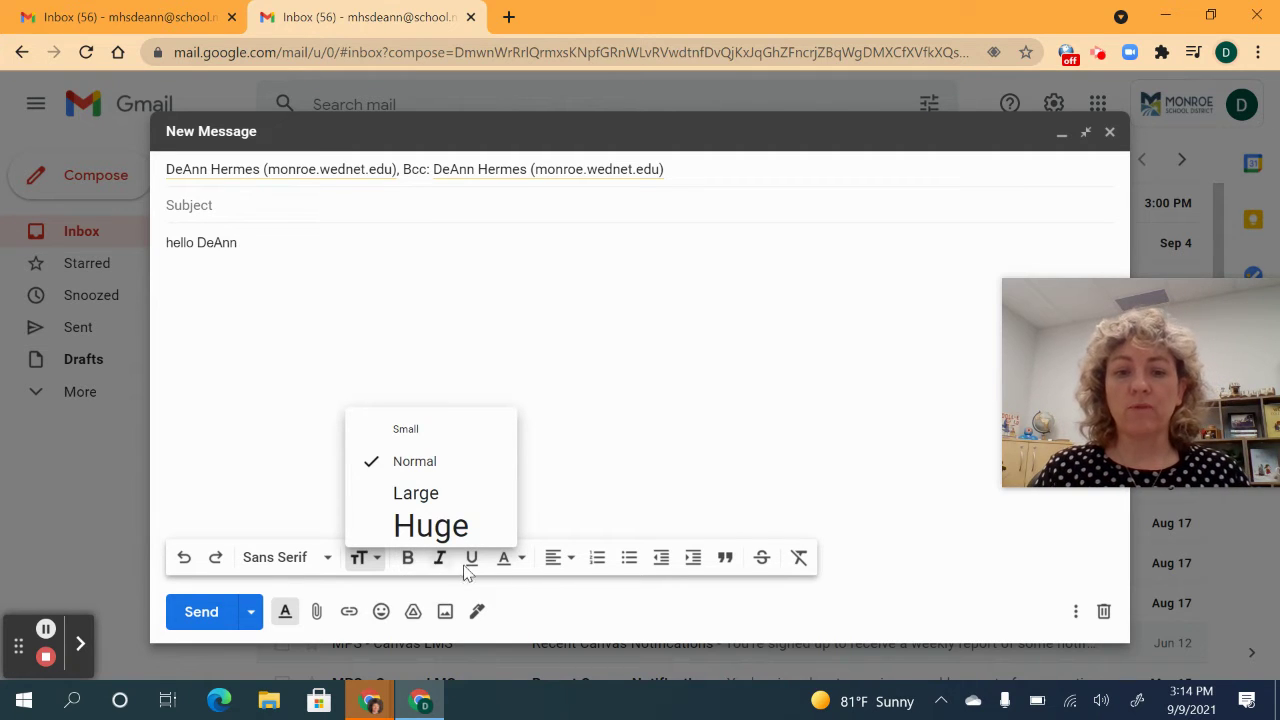
click(572, 561)
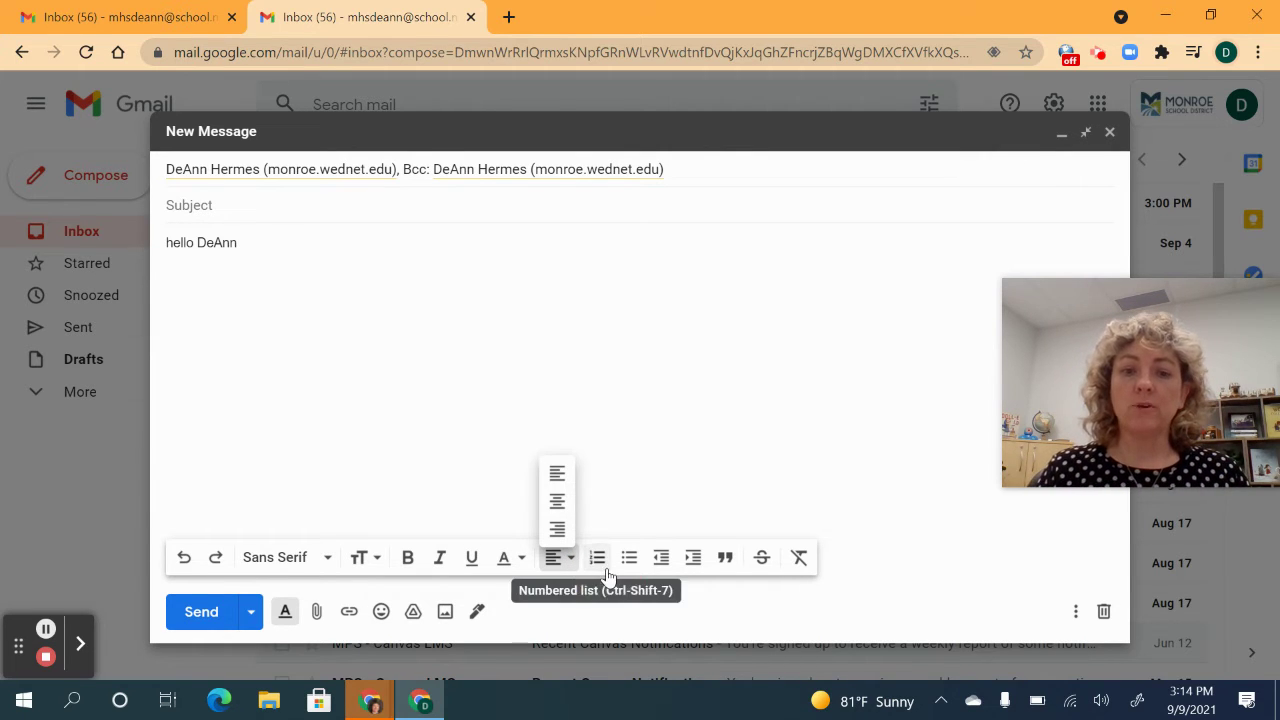
click(599, 566)
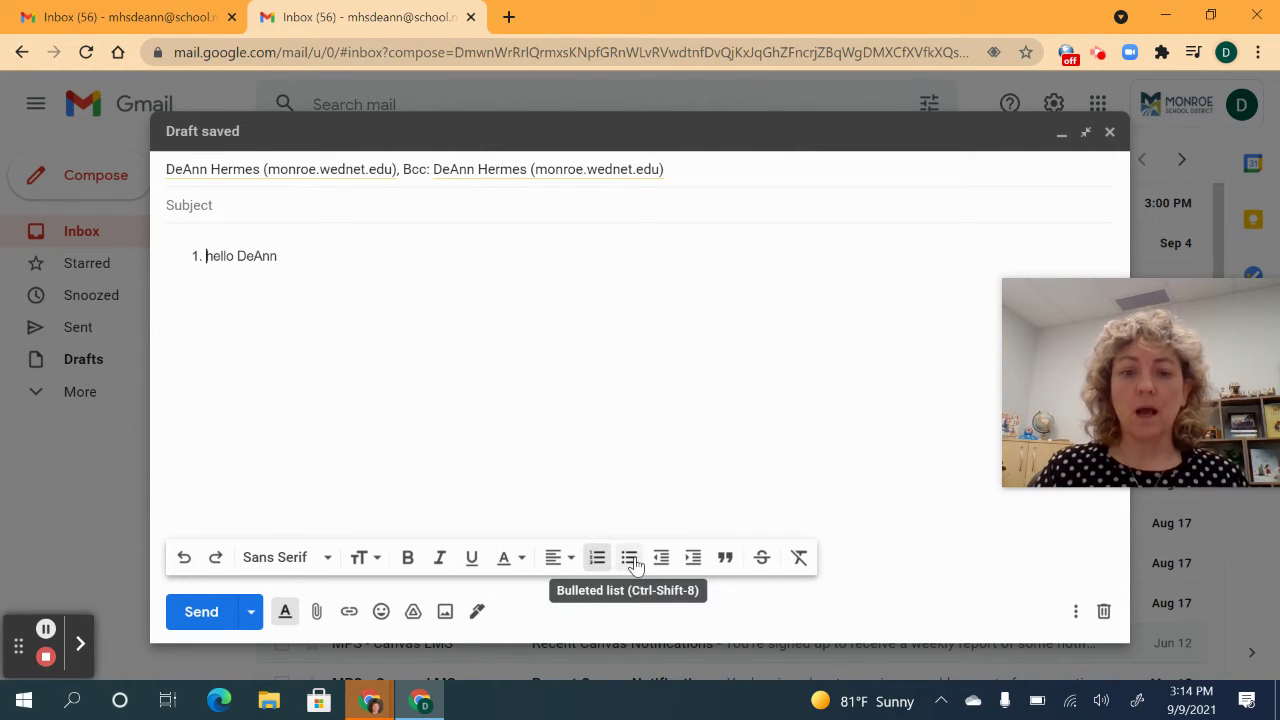
click(630, 560)
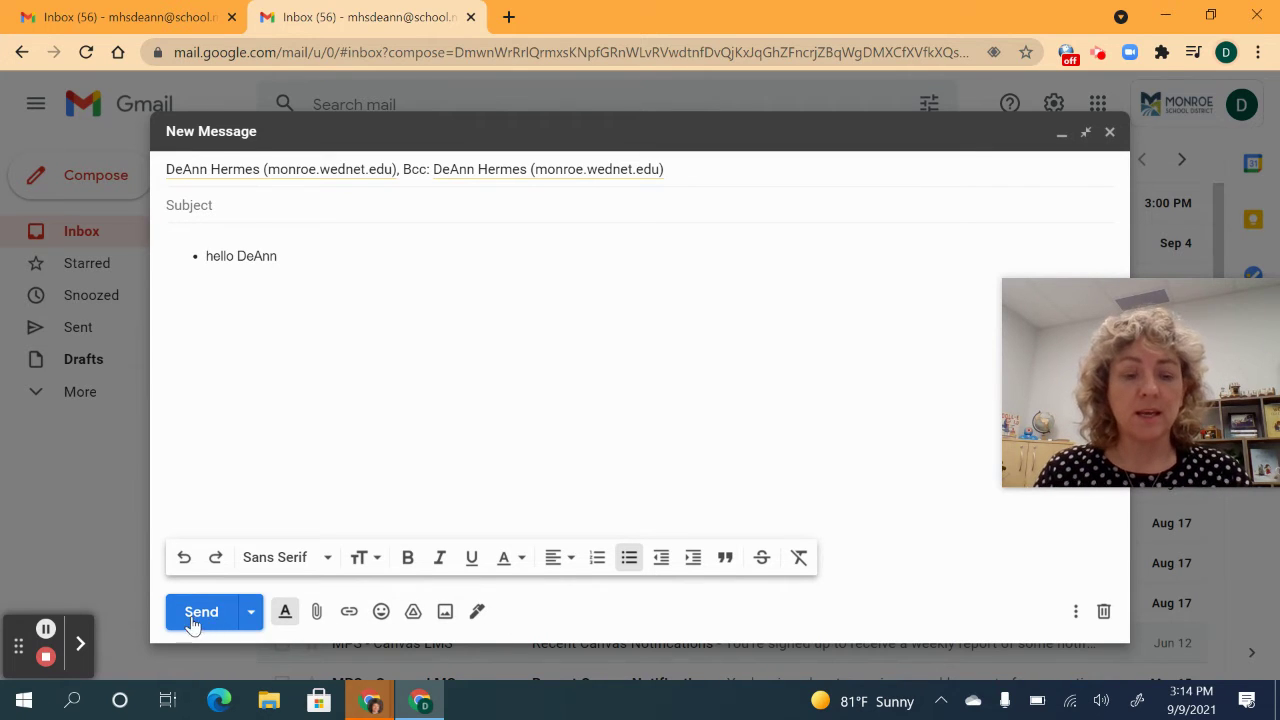
Step: Review the Schedule send times without scheduling the message, and hide and redisplay the text formatting options
click(251, 612)
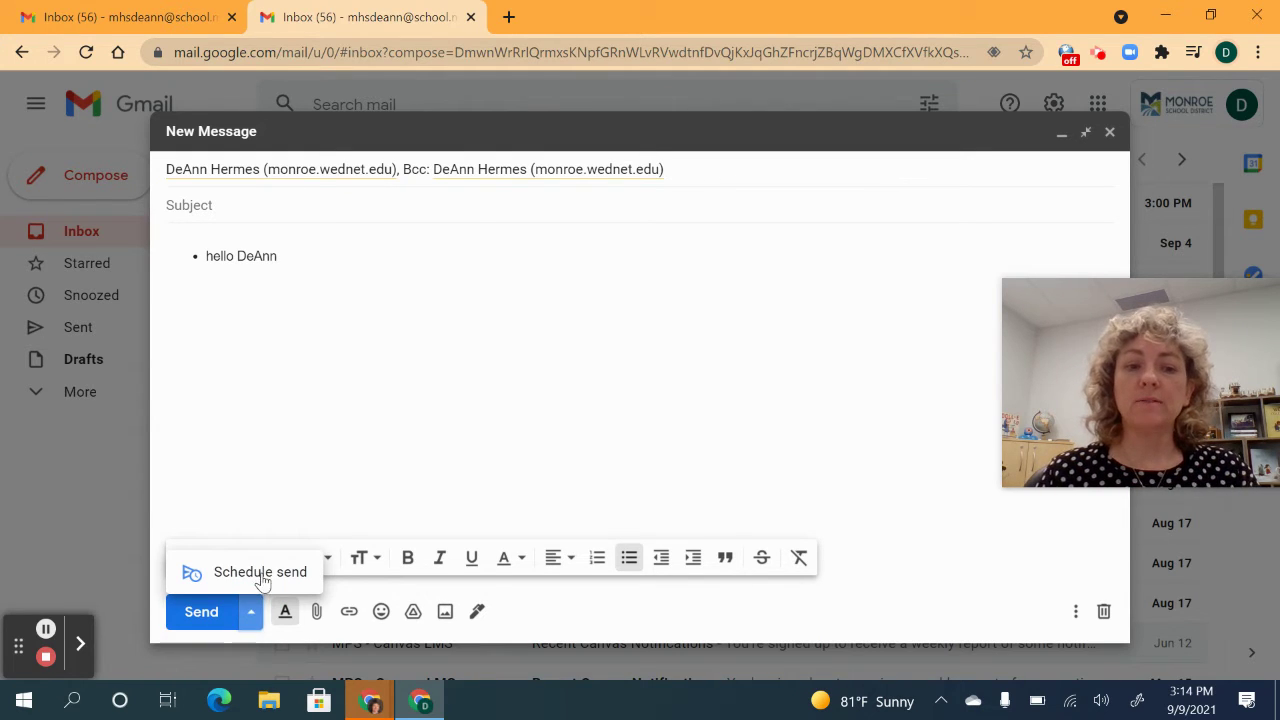
click(265, 576)
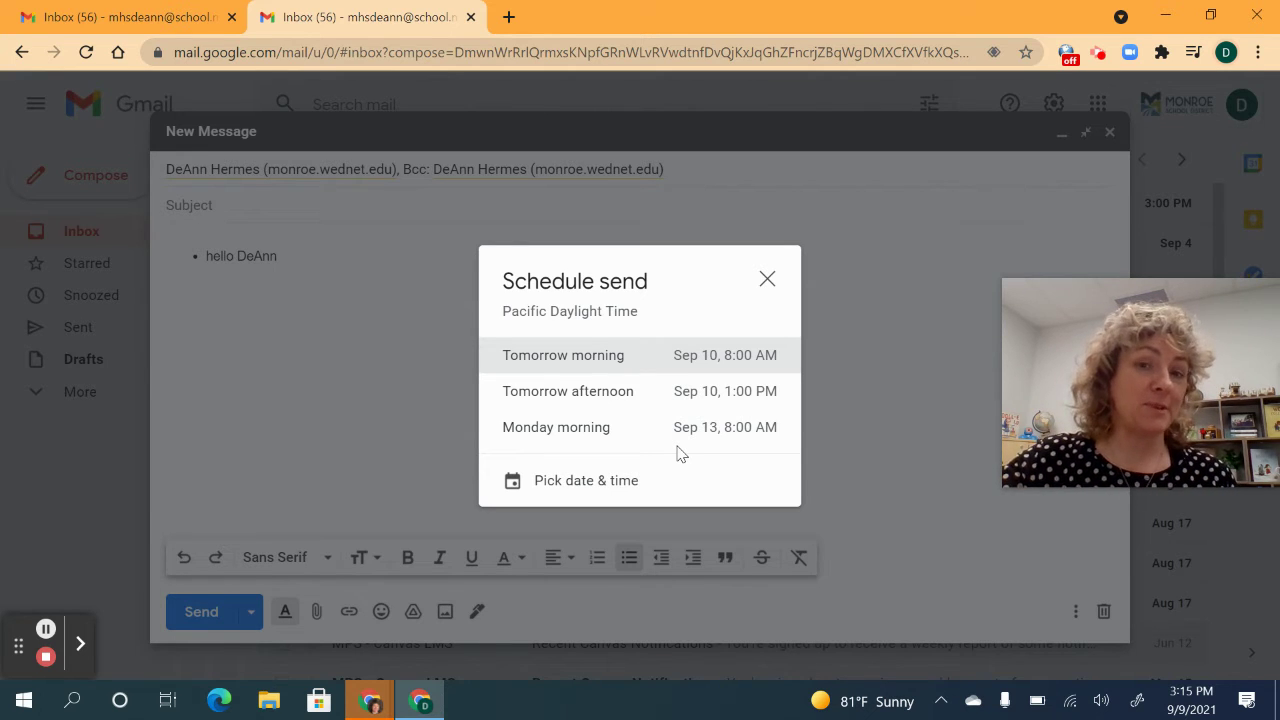
click(766, 283)
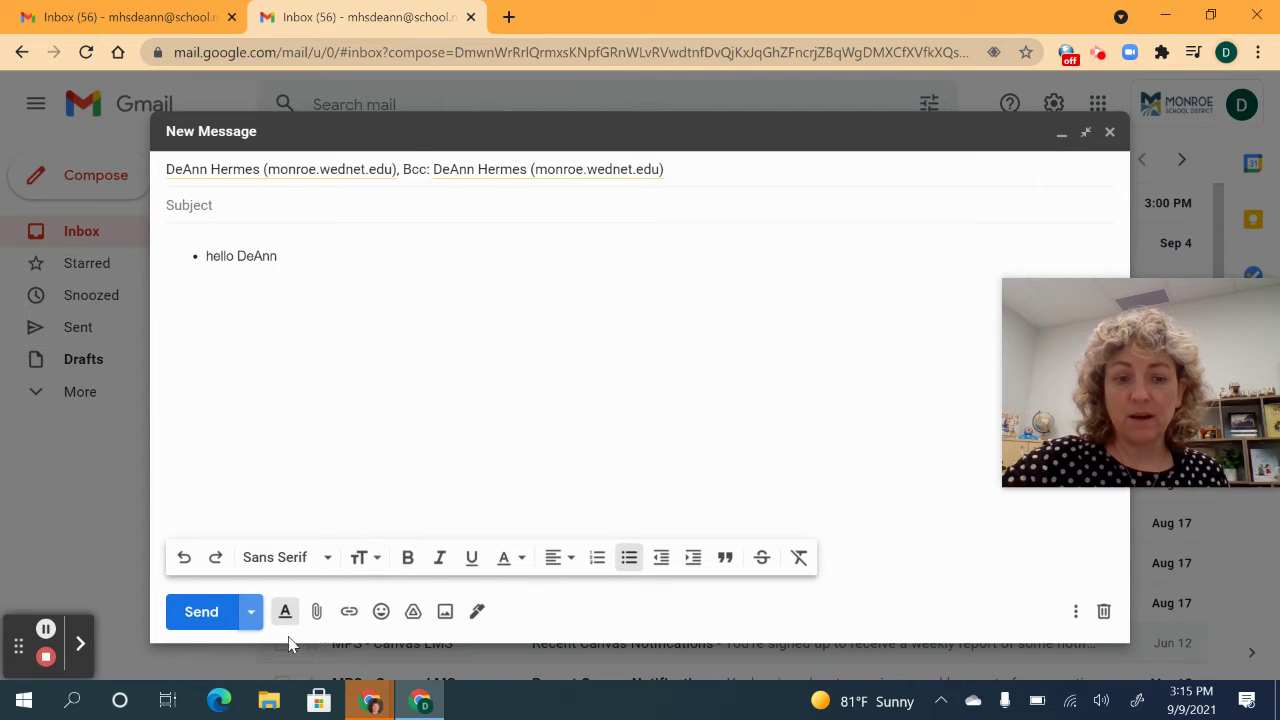
click(285, 612)
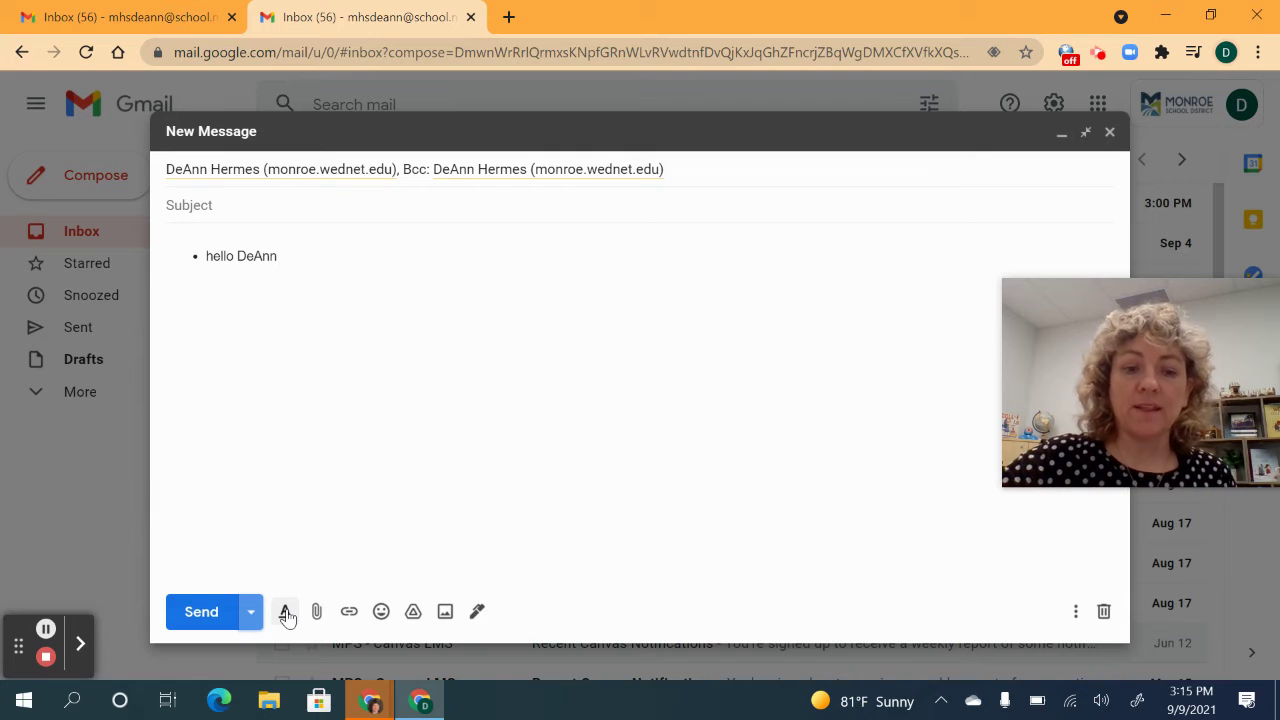
click(285, 612)
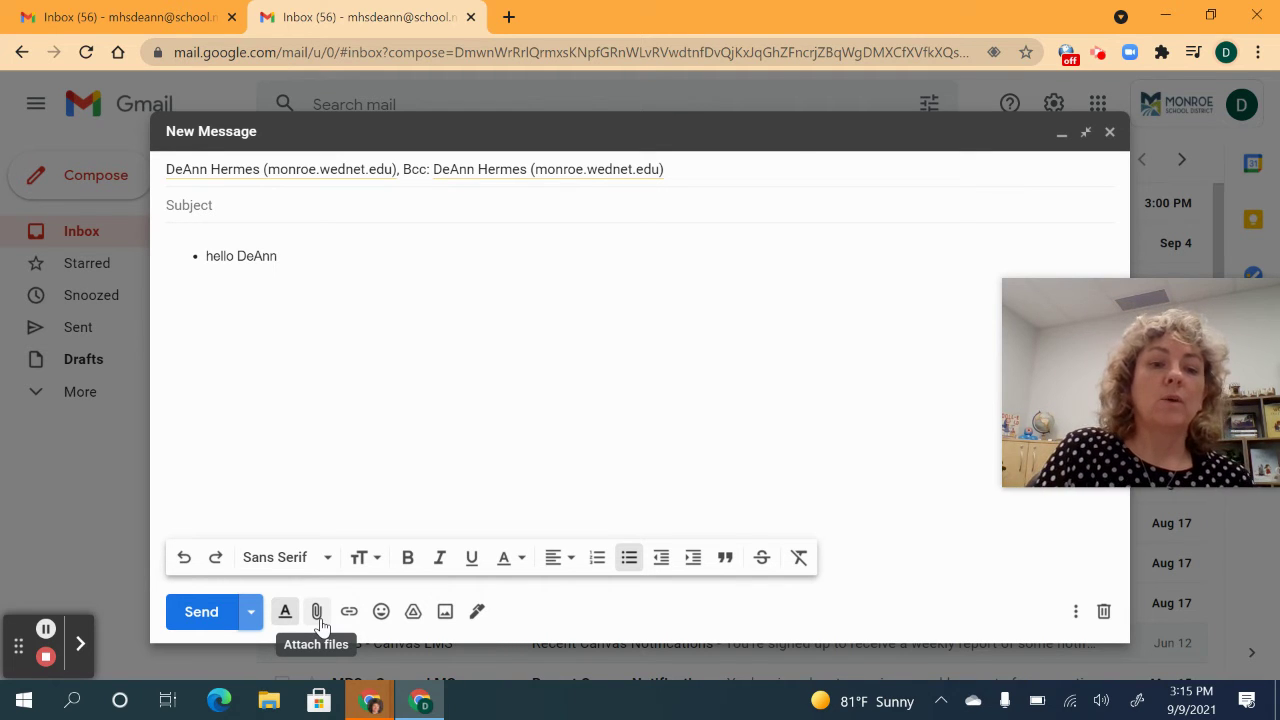
Step: Attach the "Acer chromebook" image from the Desktop folder to the message
click(318, 613)
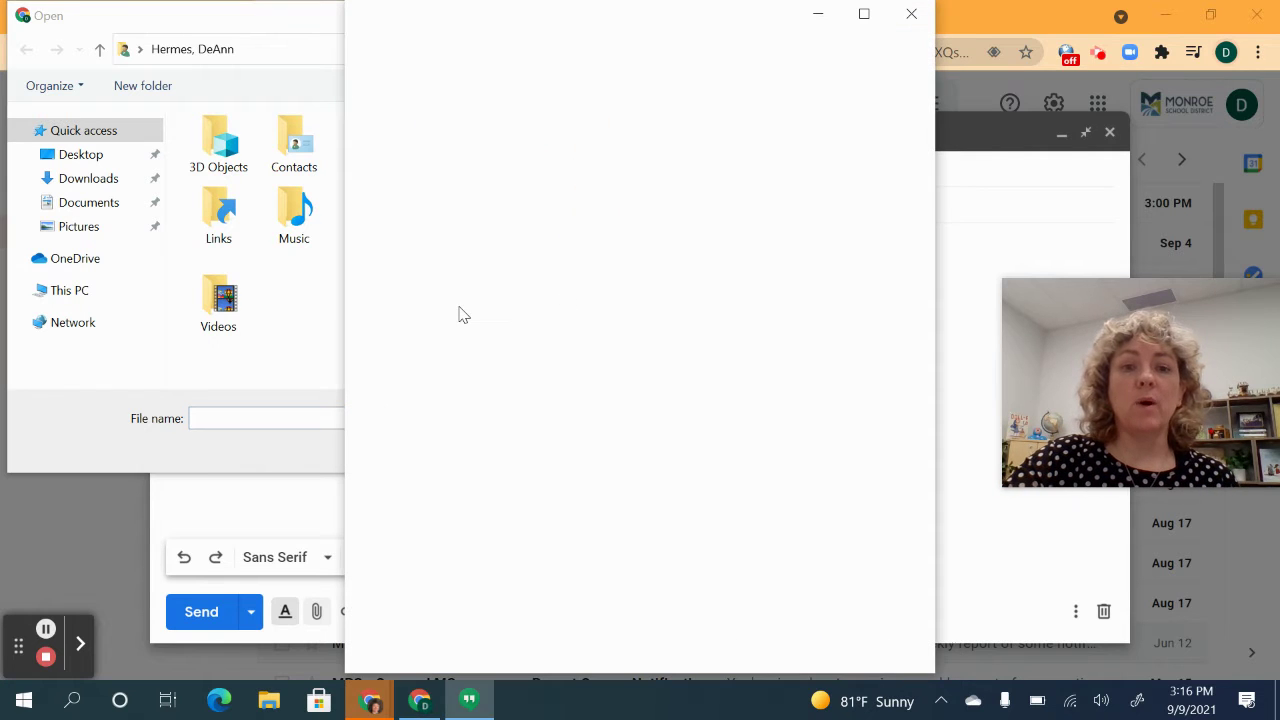
click(910, 14)
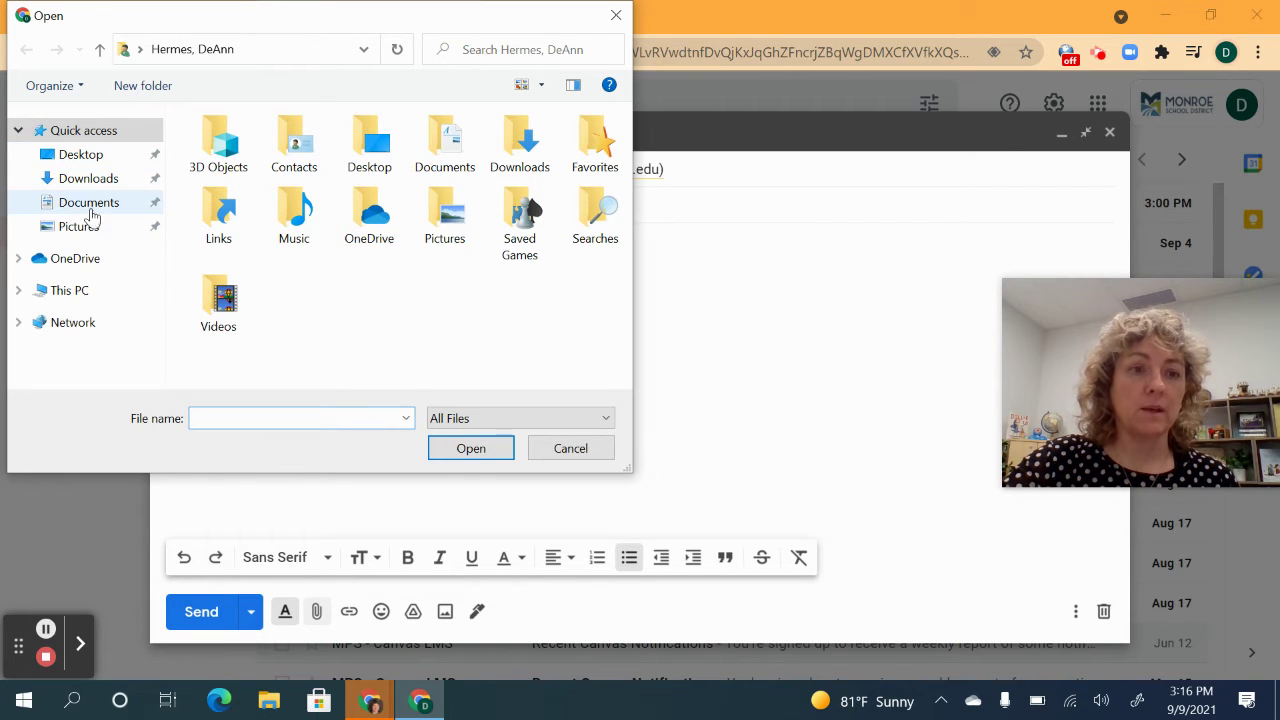
click(88, 158)
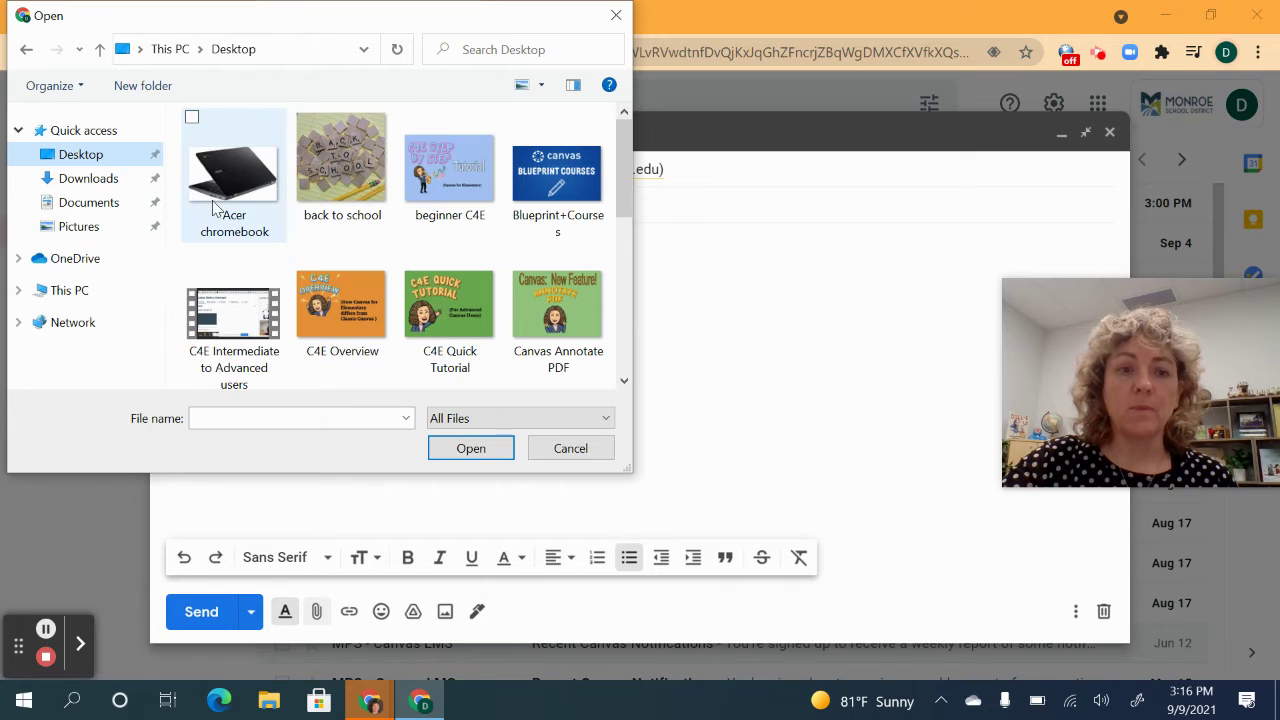
click(240, 183)
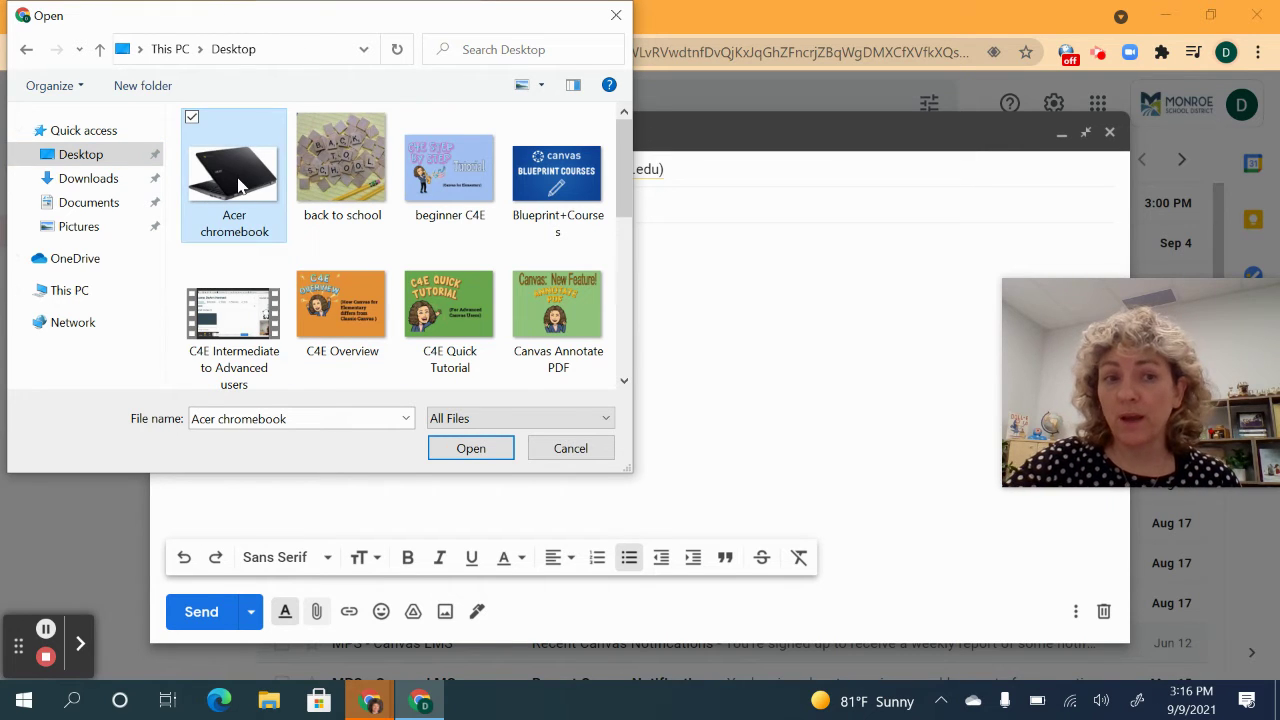
click(471, 449)
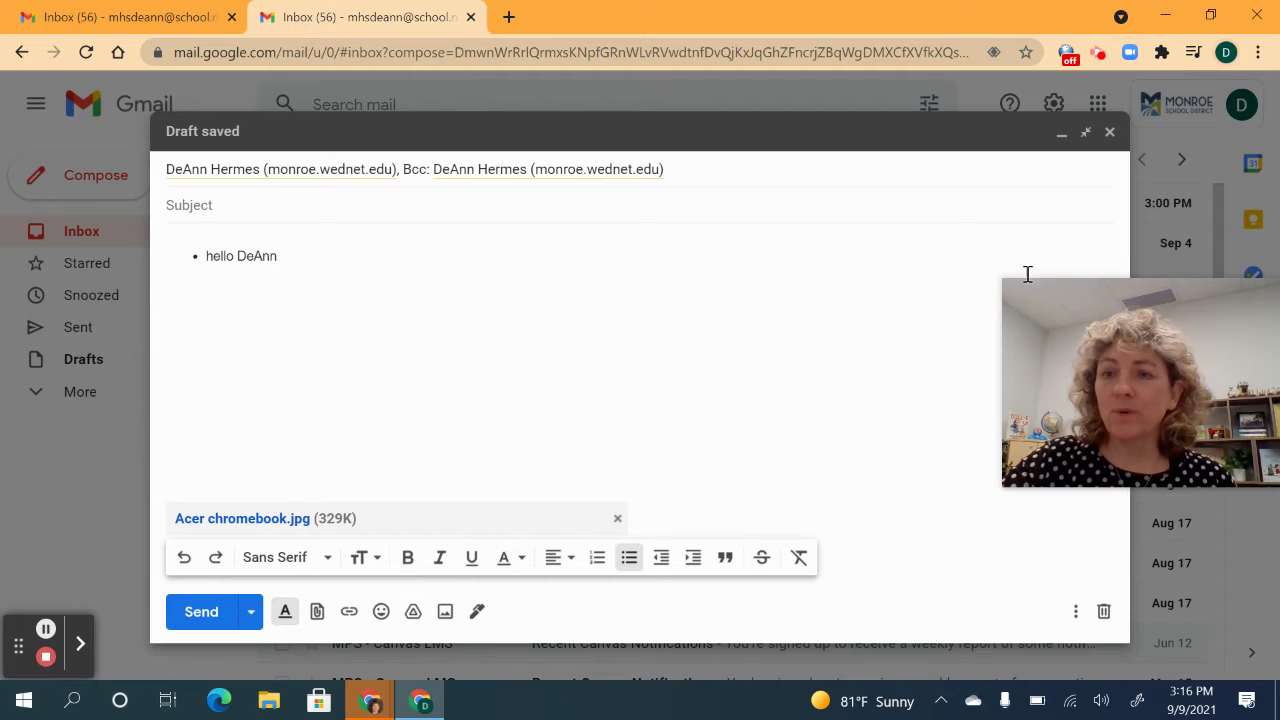
Step: Clear the desktop by minimizing the browser windows and closing the logged-out Skyward window, and bring the Gmail draft back
click(1176, 20)
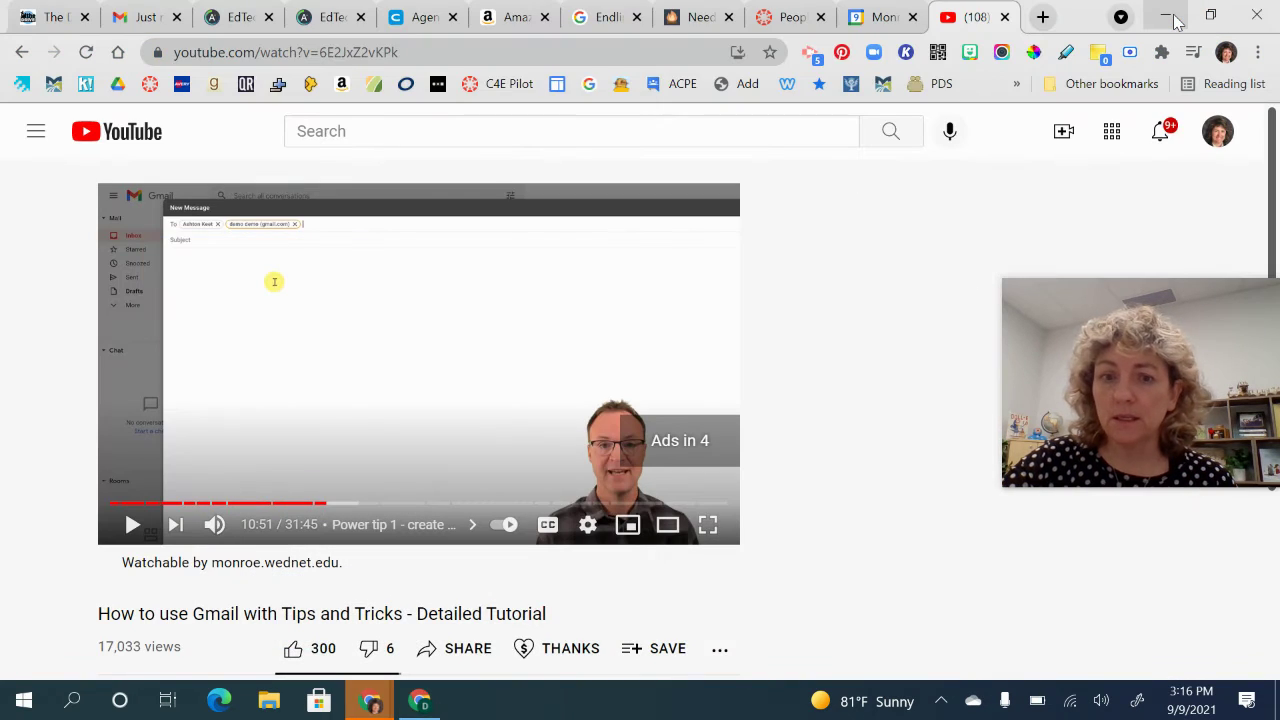
click(1176, 20)
click(1176, 20)
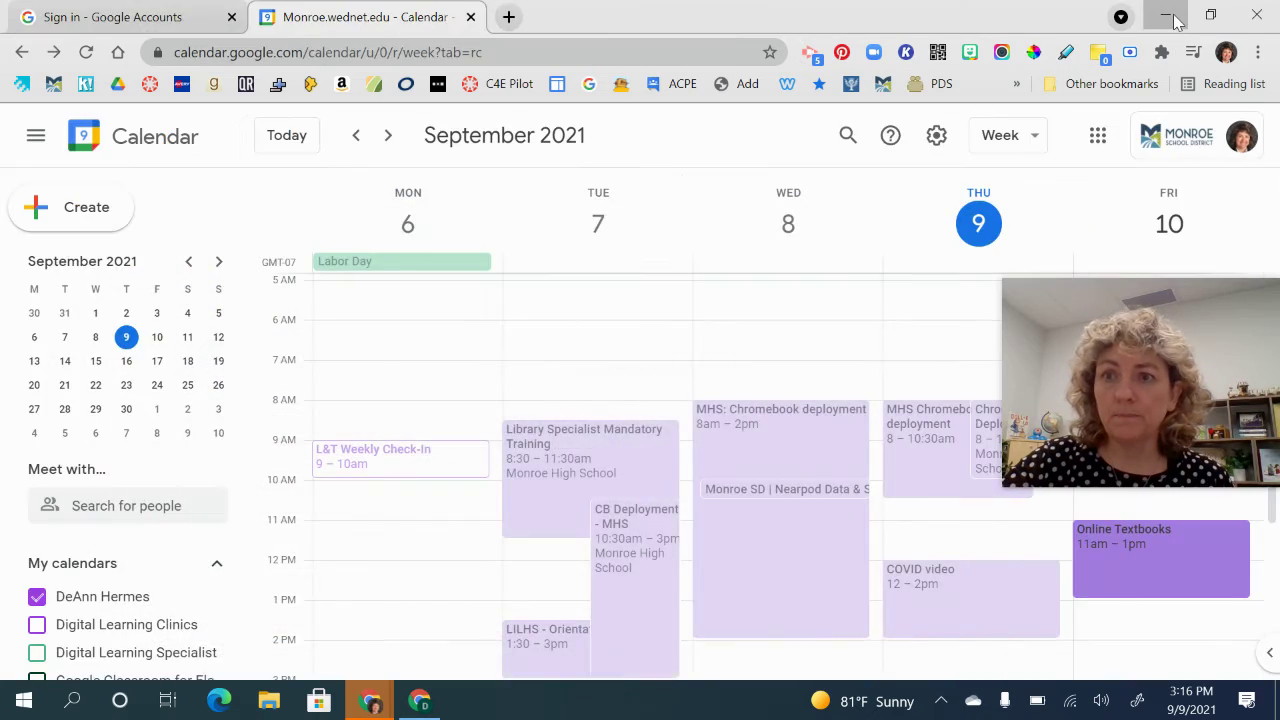
click(1176, 20)
click(1176, 20)
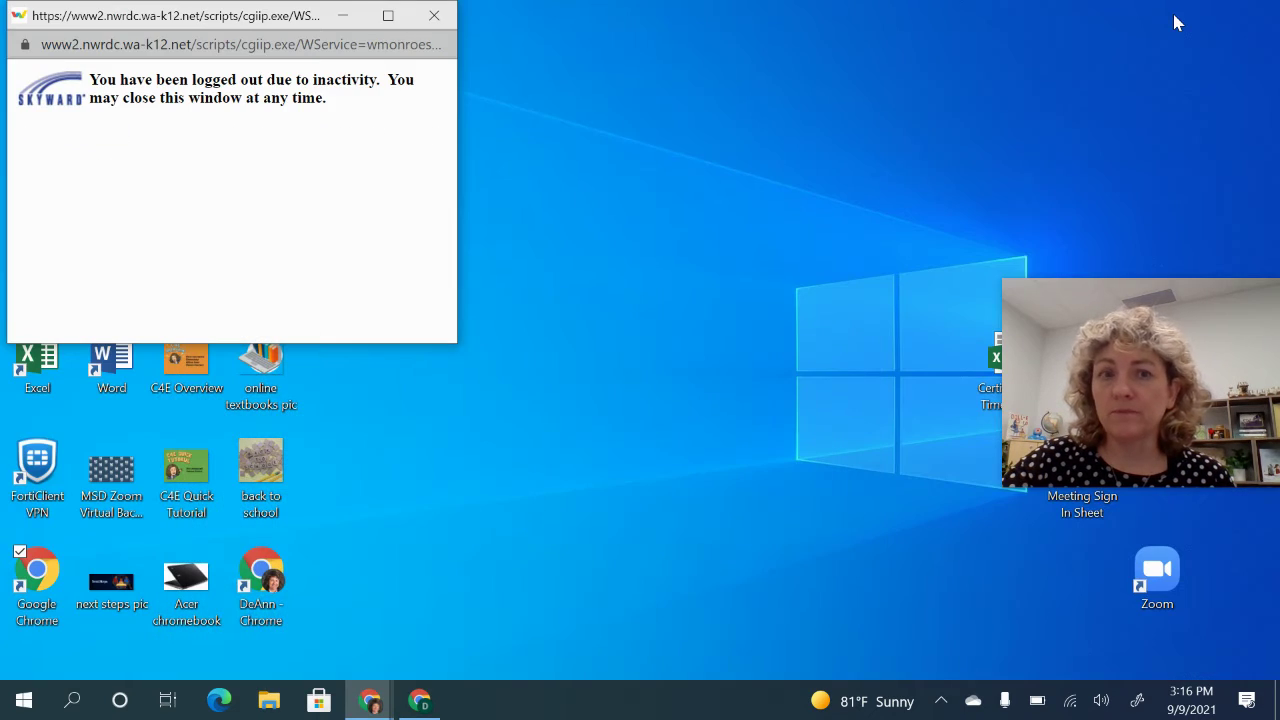
click(436, 15)
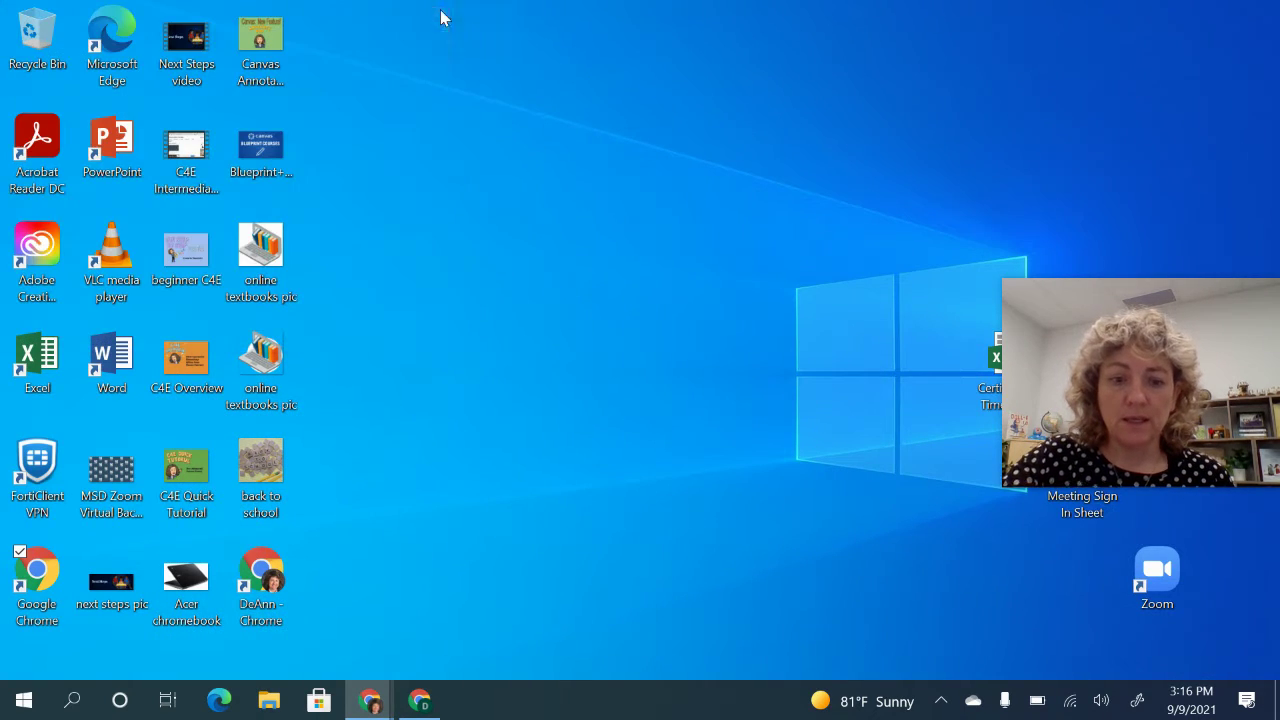
click(425, 706)
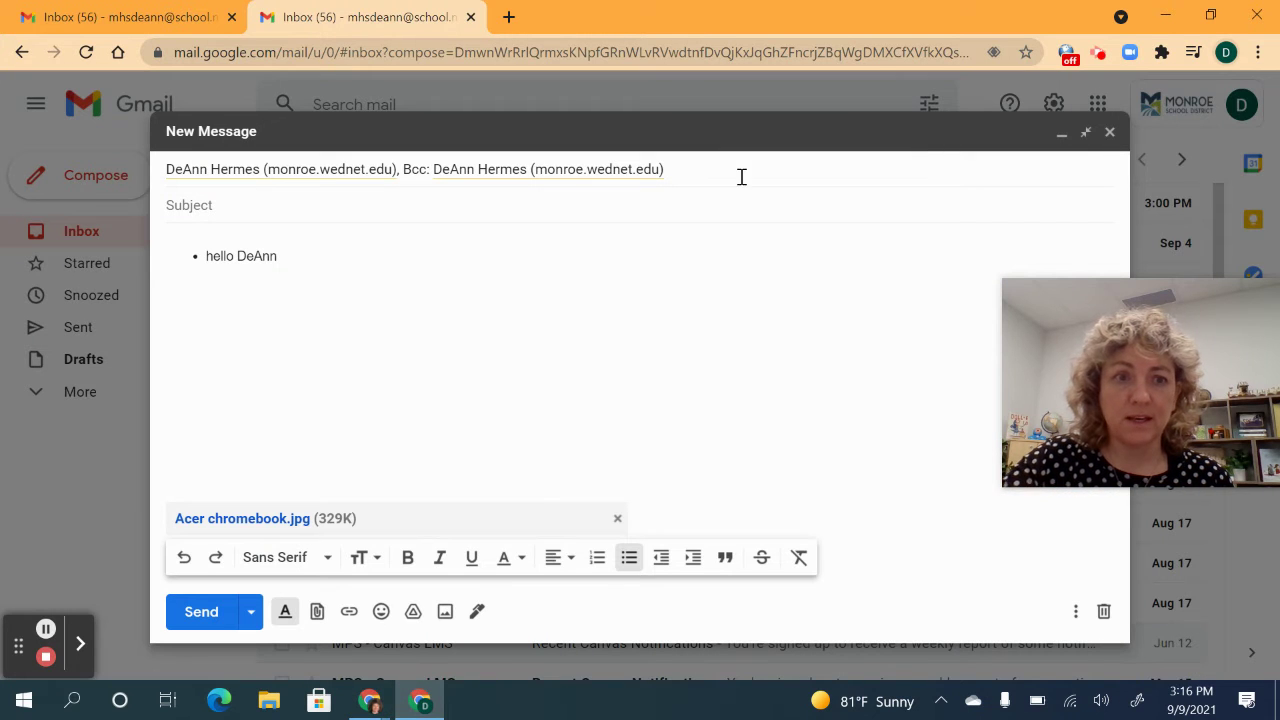
Step: Reduce the Gmail window from full size and place it so the desktop files beside it can be reached
click(1211, 15)
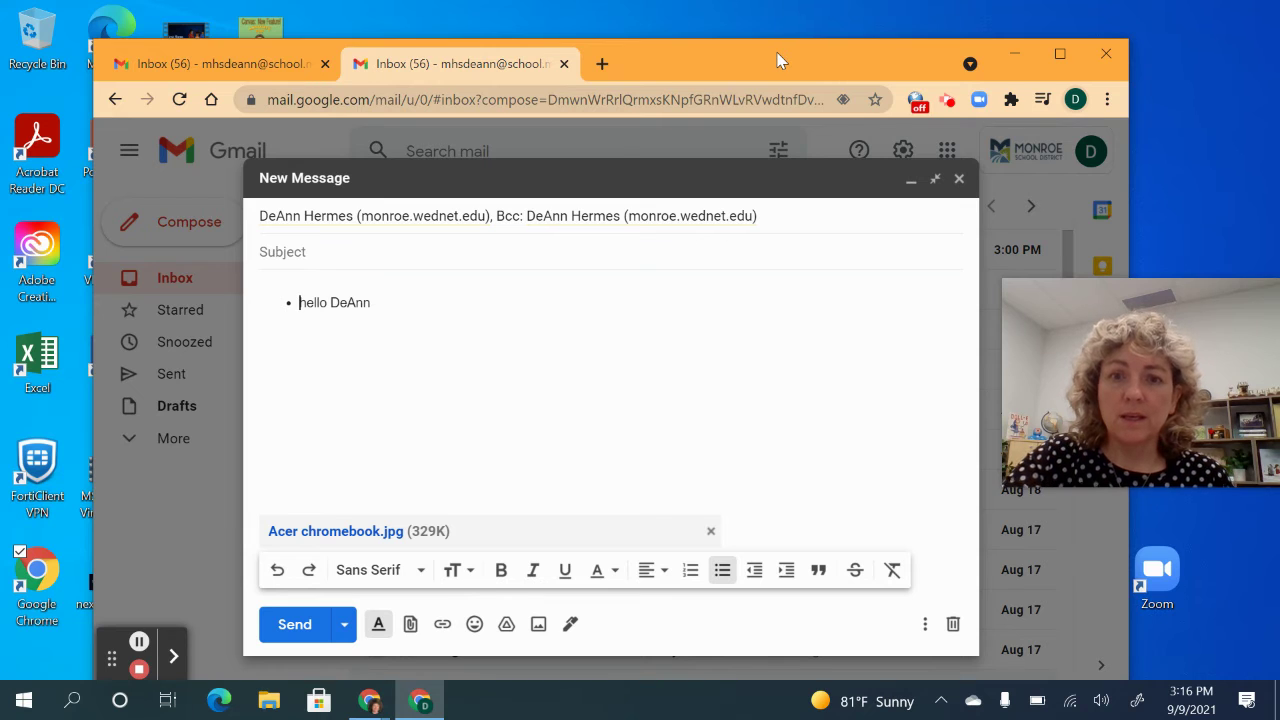
drag(780, 58, 1005, 2)
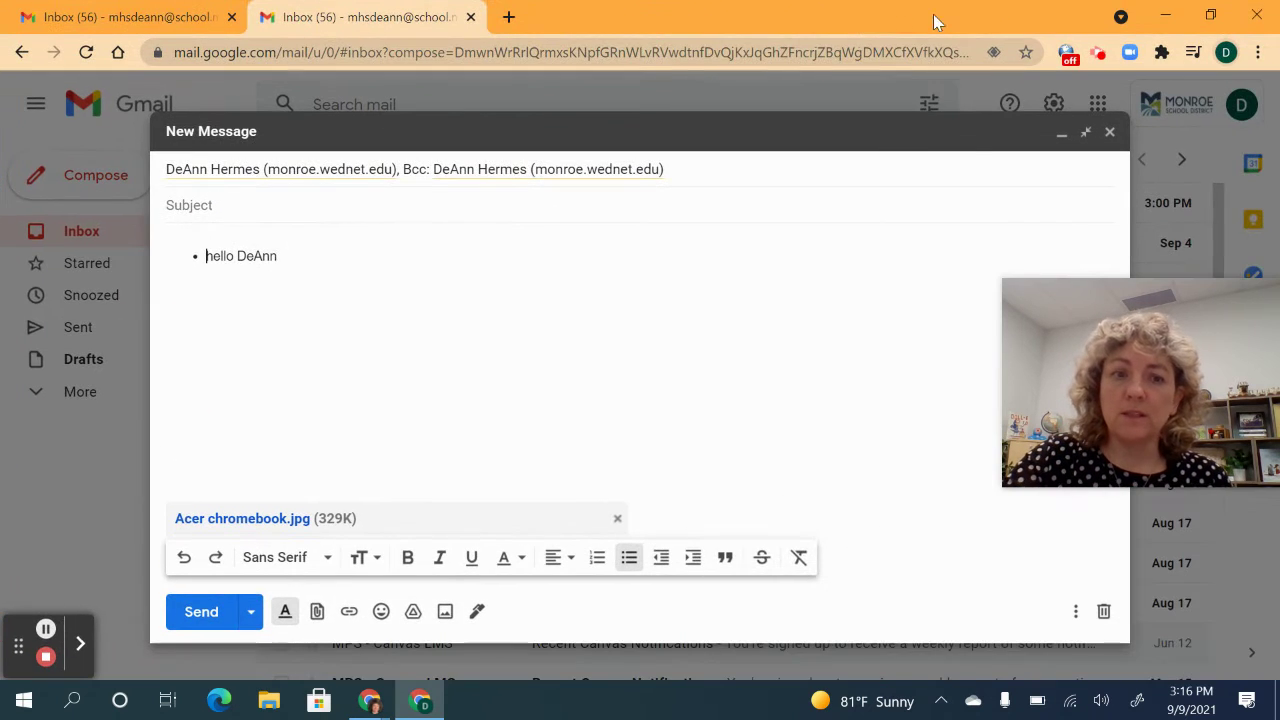
click(1211, 15)
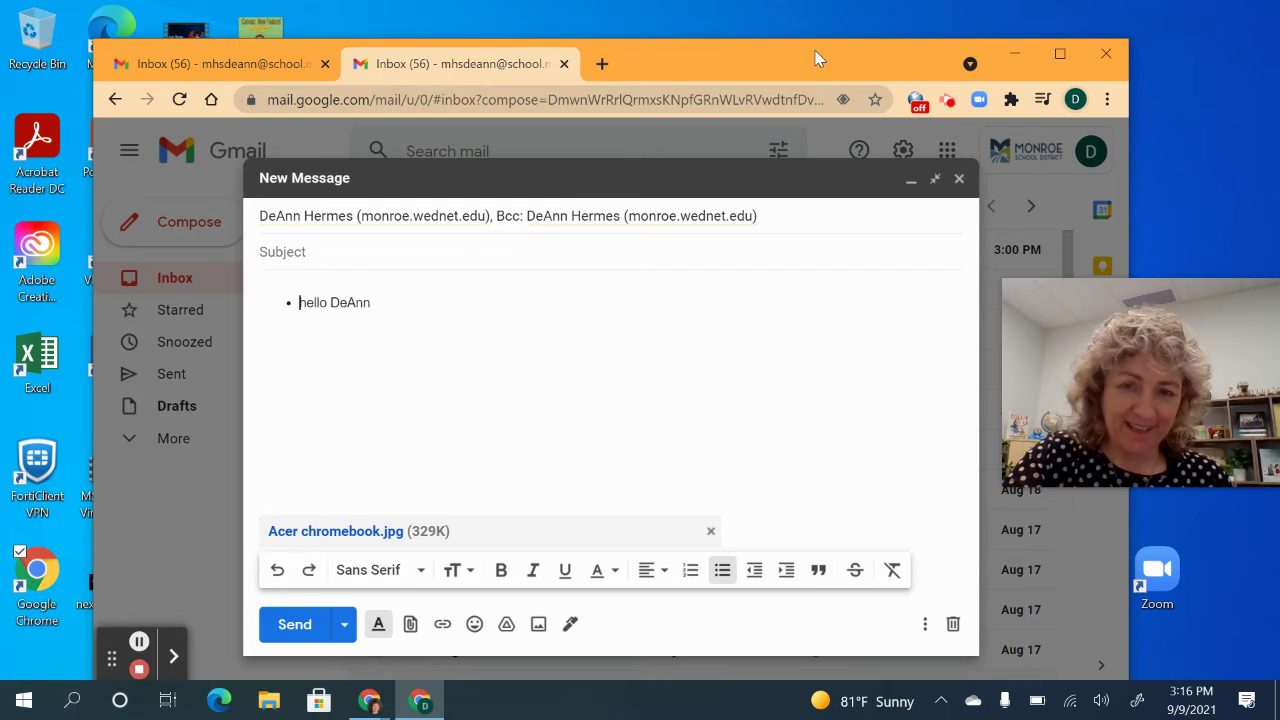
drag(811, 66, 876, 48)
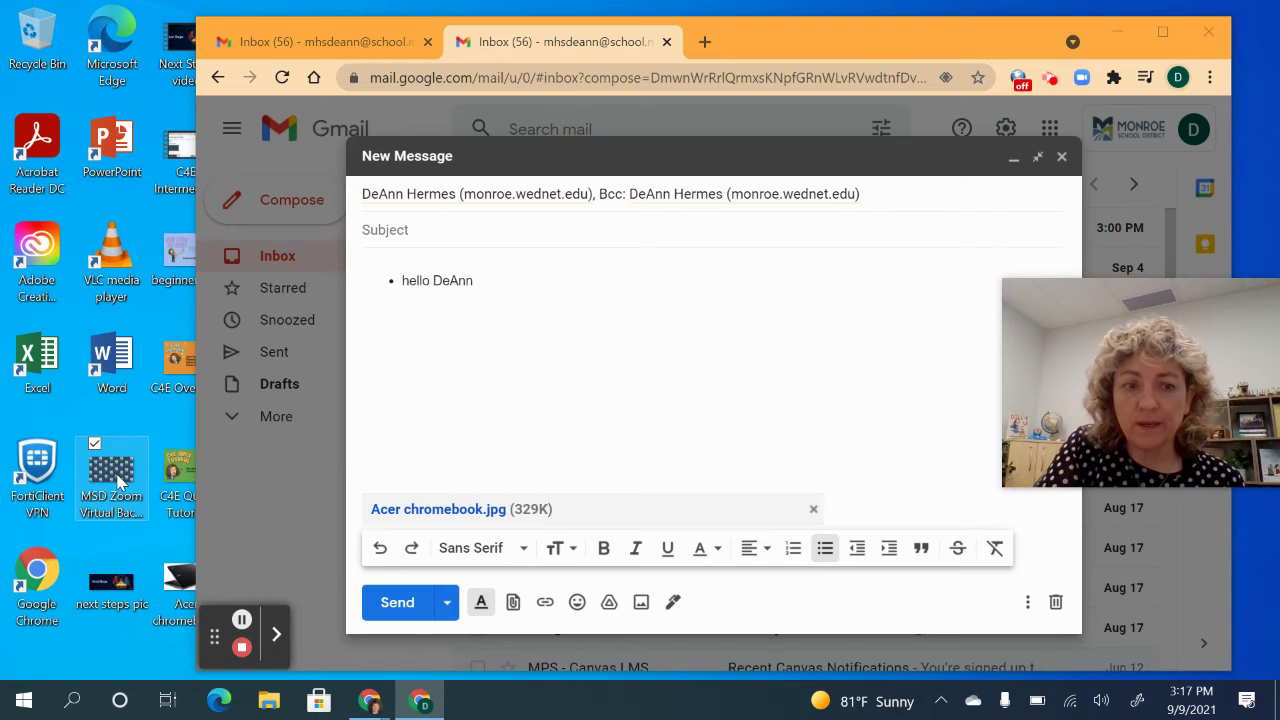
Step: Insert the MSD Zoom virtual background image from the desktop directly into the message body, and check it above the greeting
drag(119, 483, 428, 408)
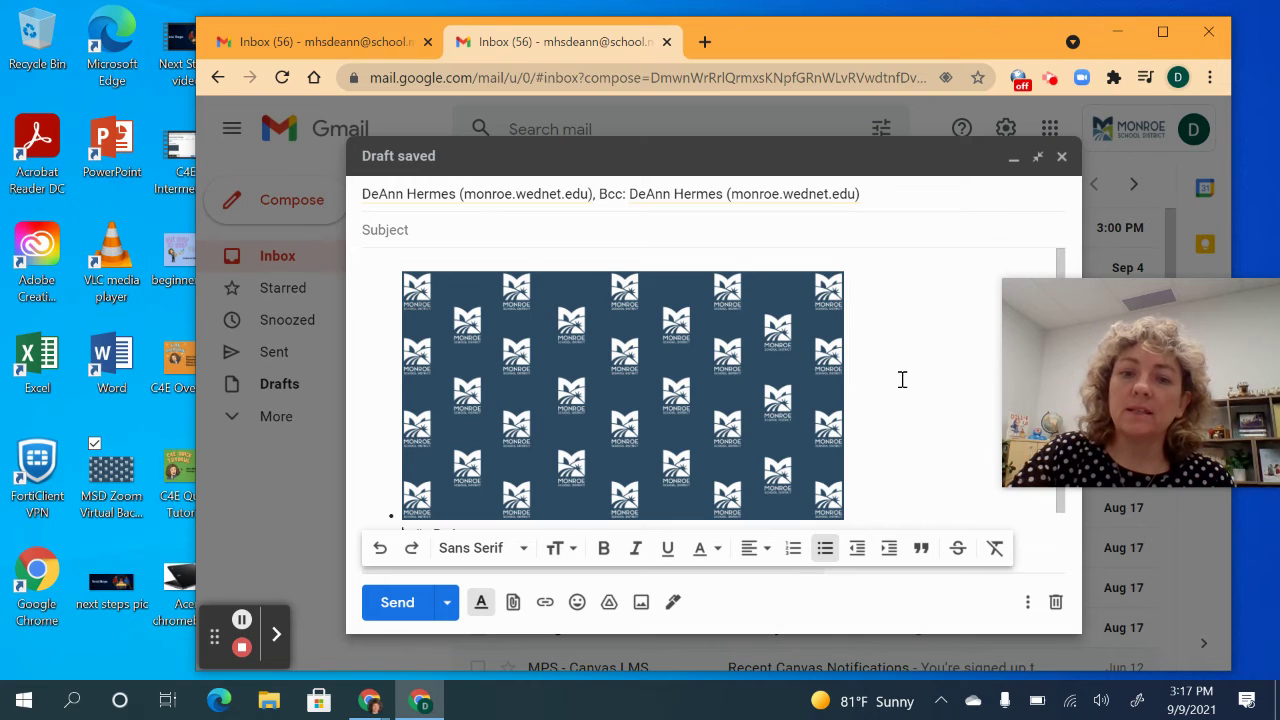
scroll(900, 378, down, 1)
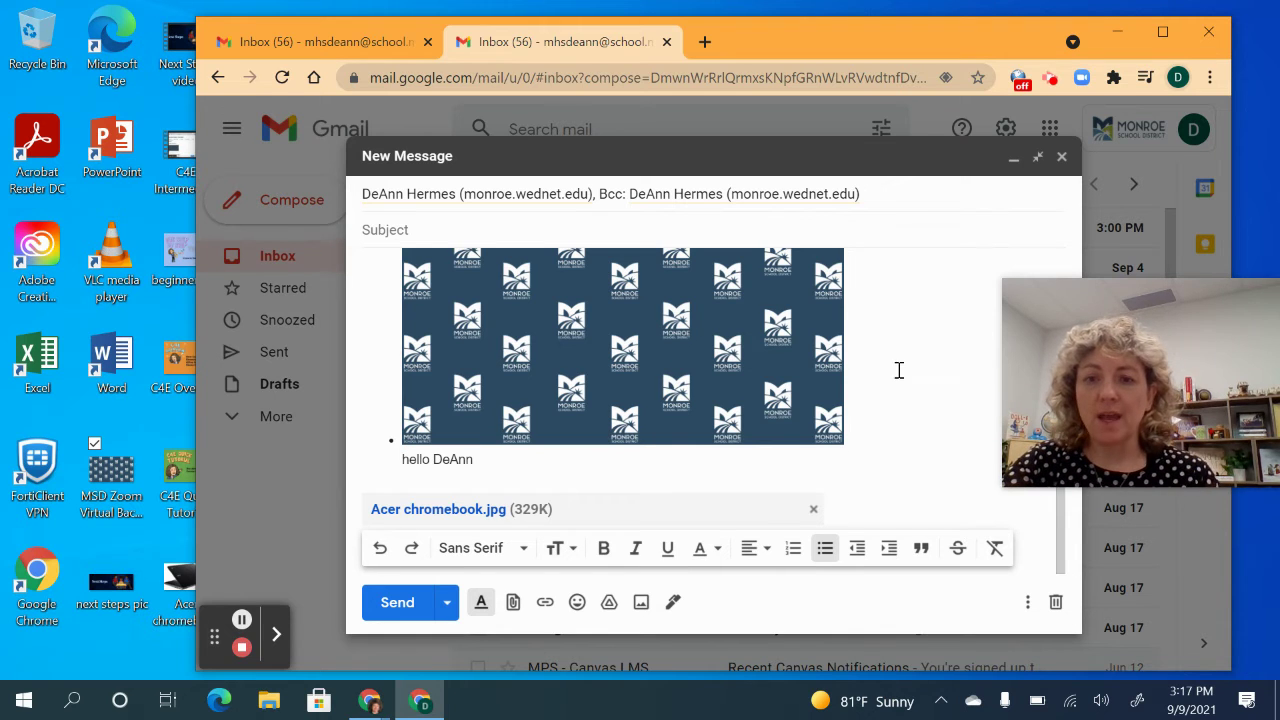
scroll(891, 403, up, 1)
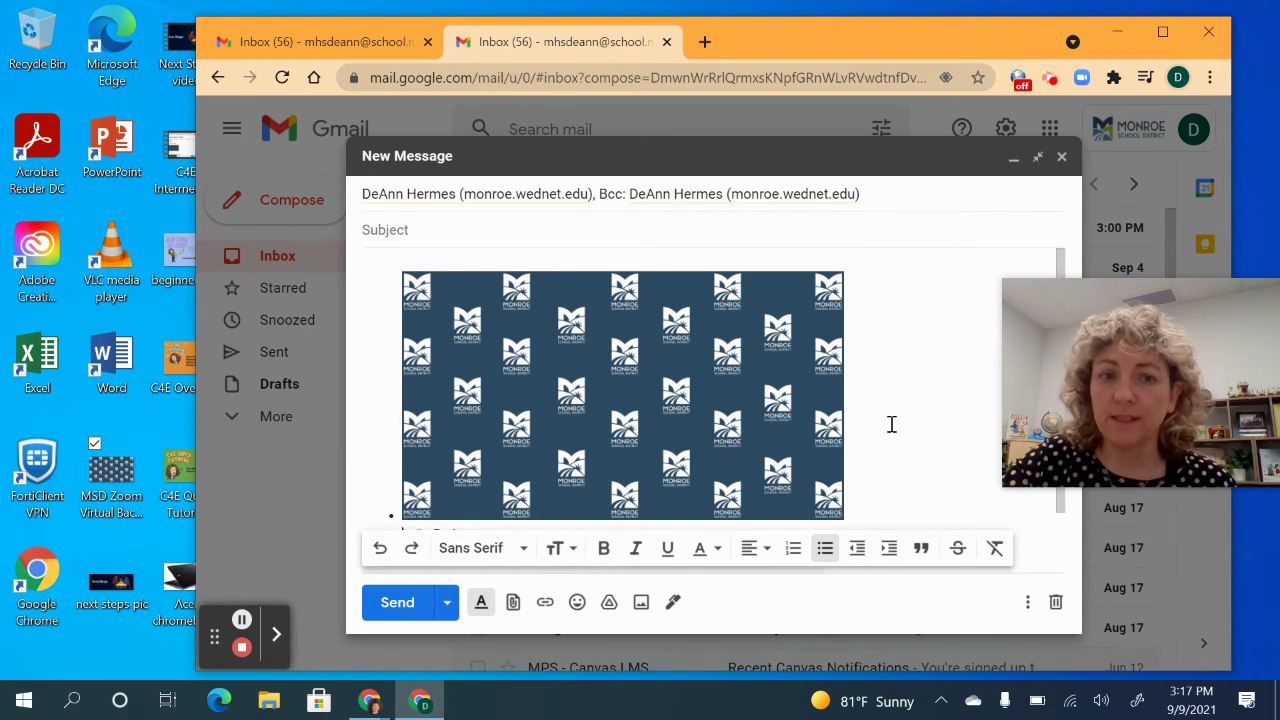
scroll(891, 424, down, 1)
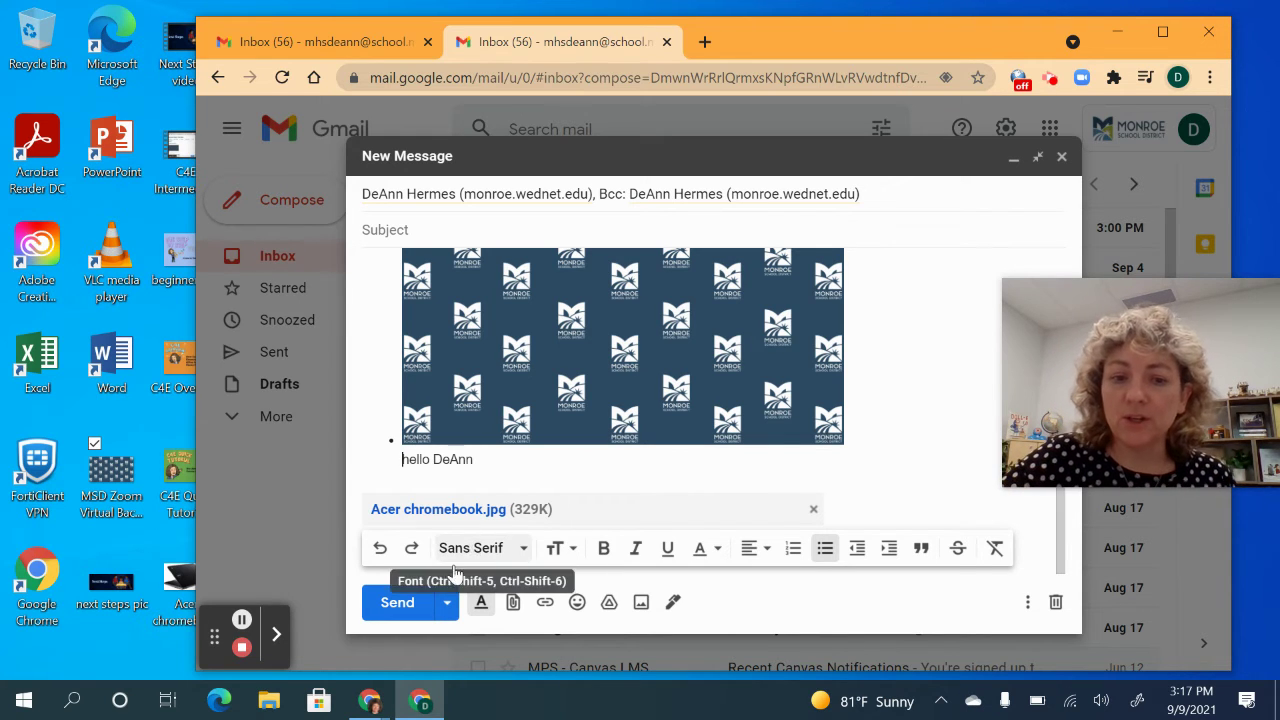
Step: Start a new unbulleted line below the greeting in the message body
click(487, 460)
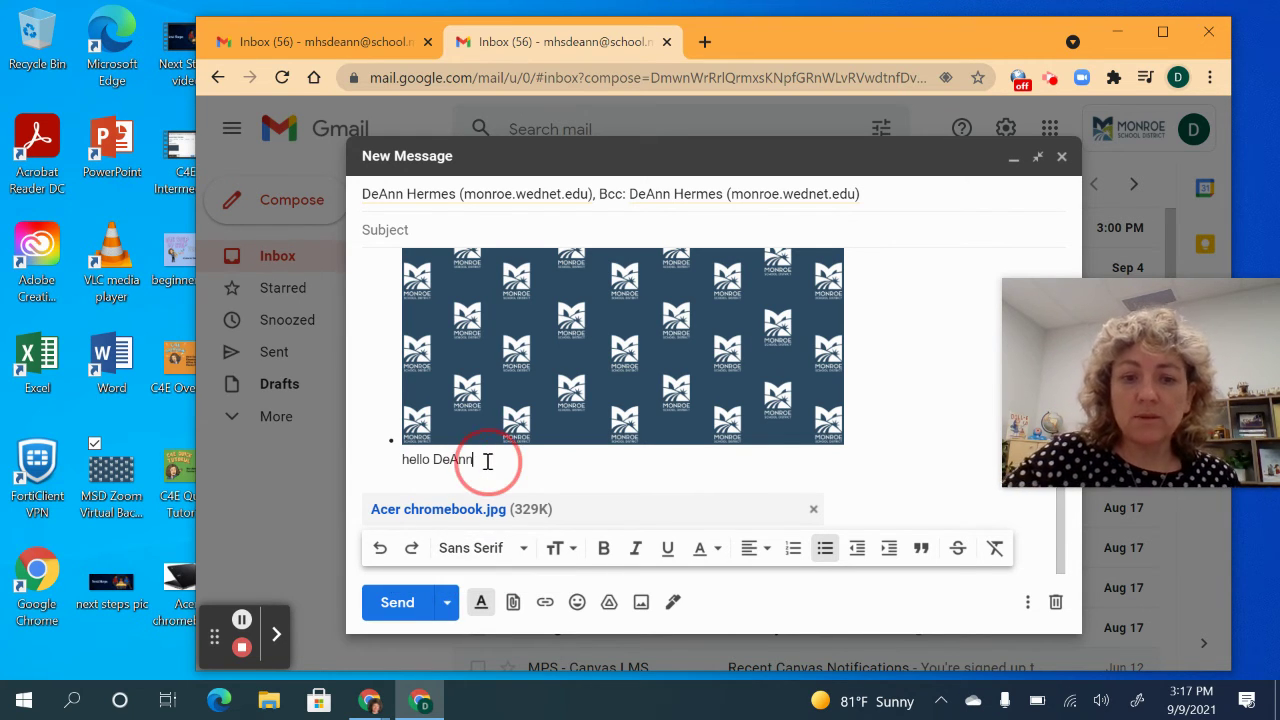
key(Return)
key(BackSpace)
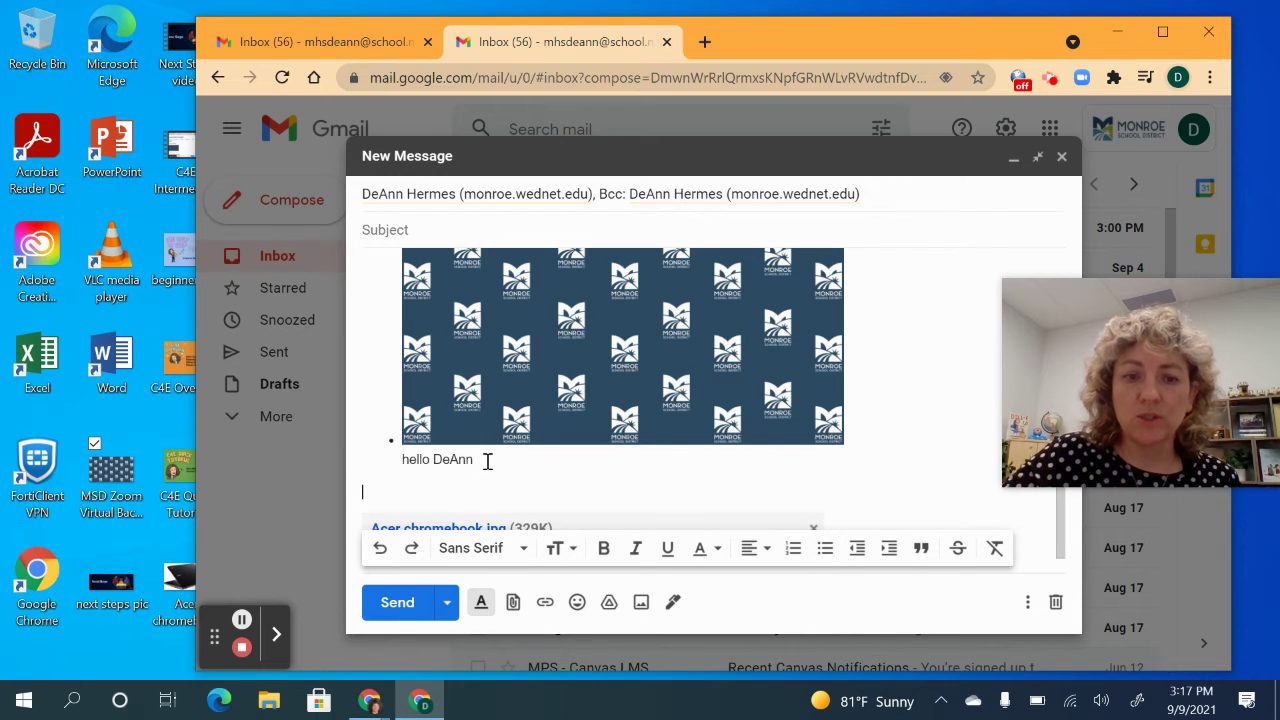
Step: Search the web for "monroe school district" in a new browser tab and open the district's home page
click(706, 43)
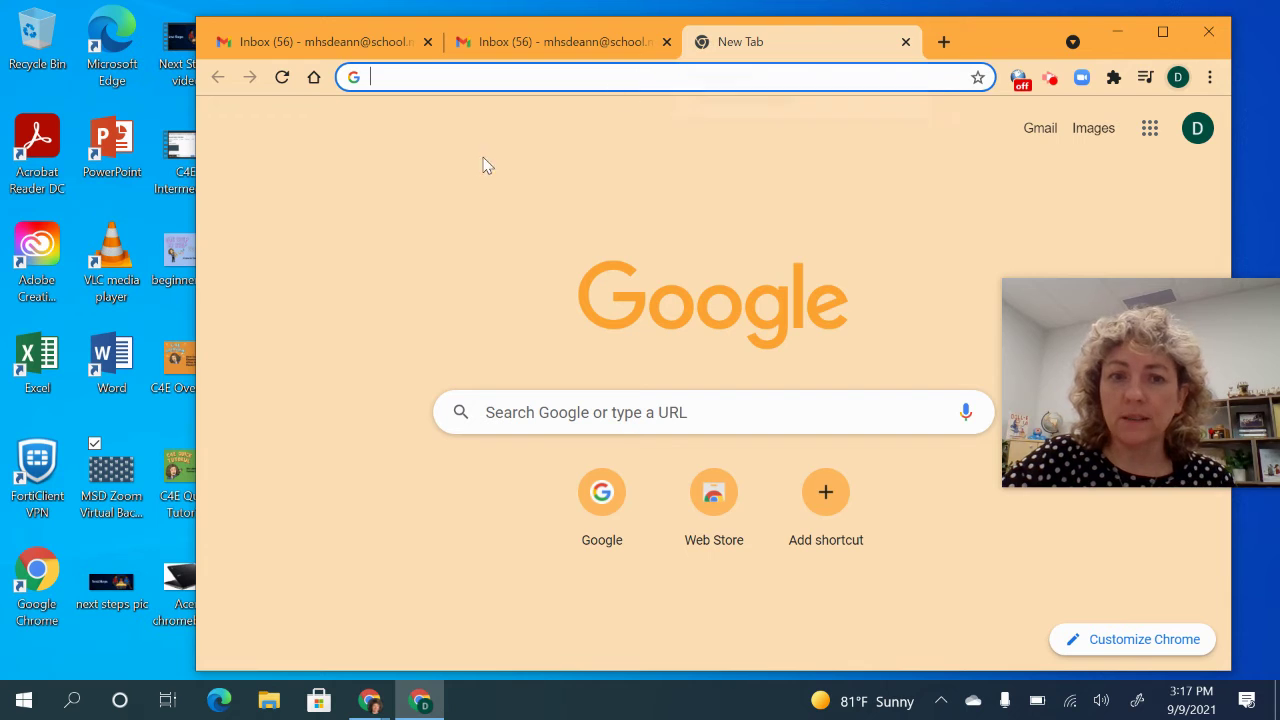
text(m)
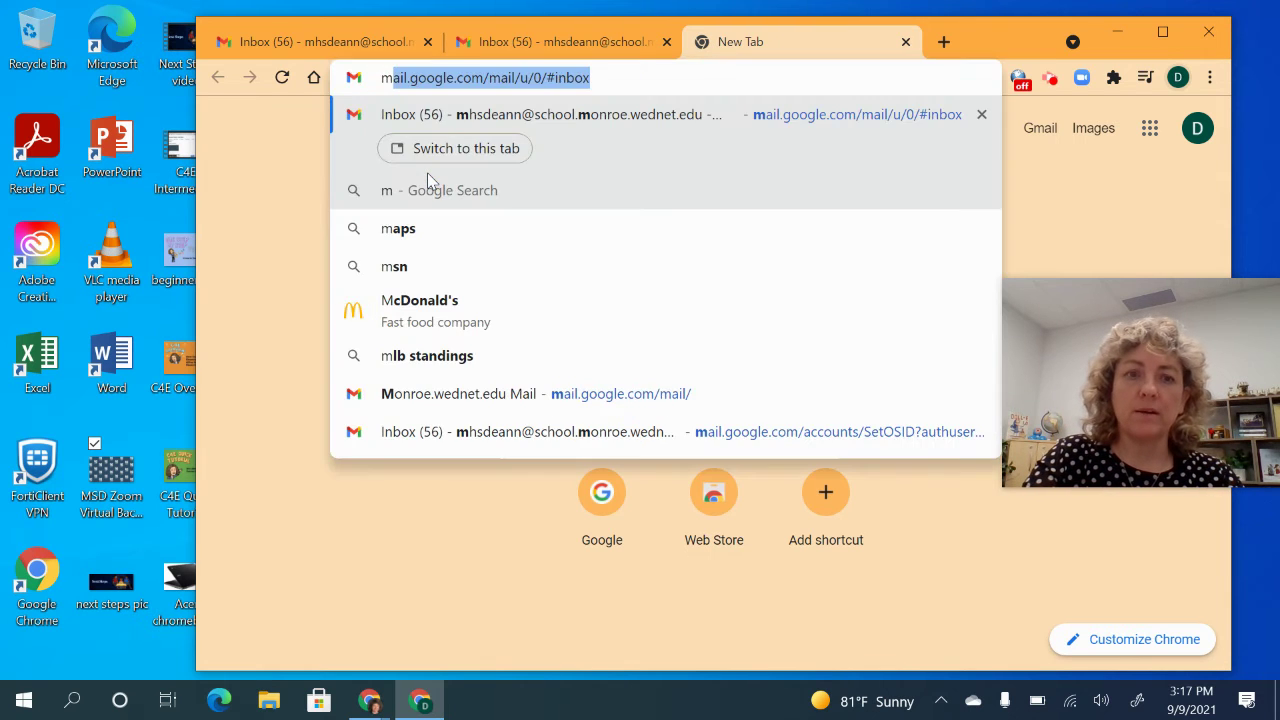
text(on)
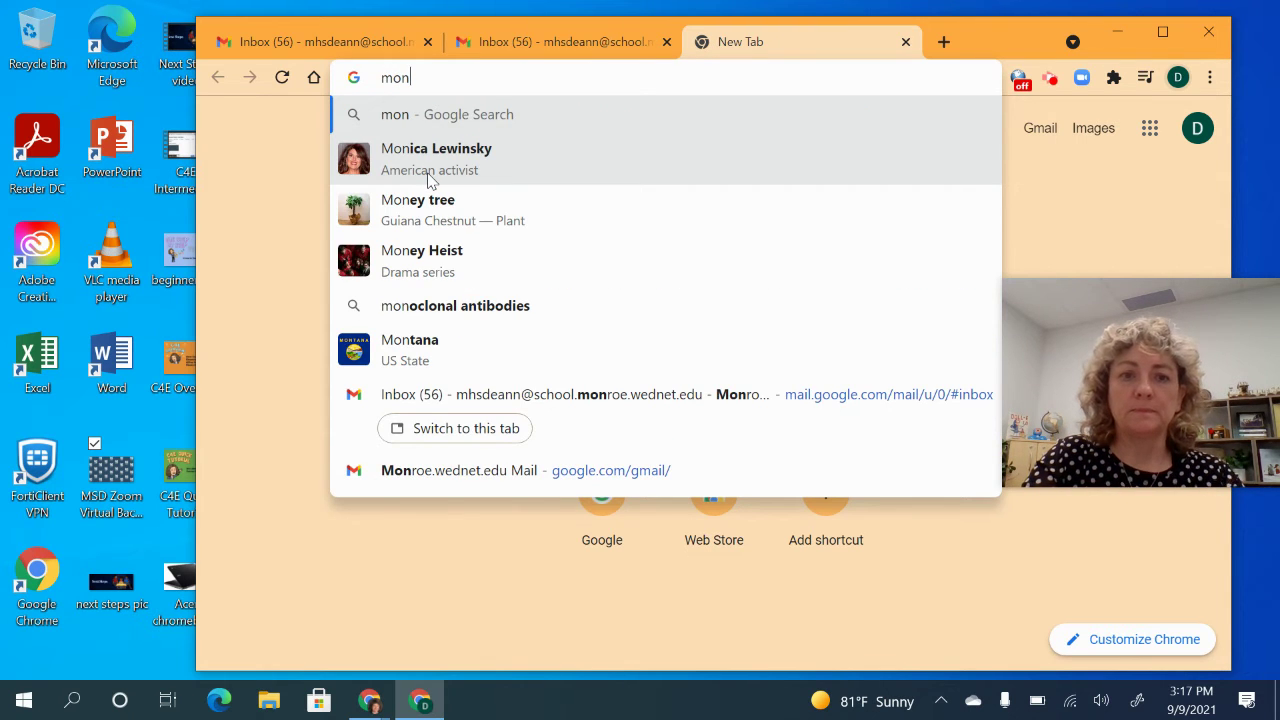
text(roe schoo)
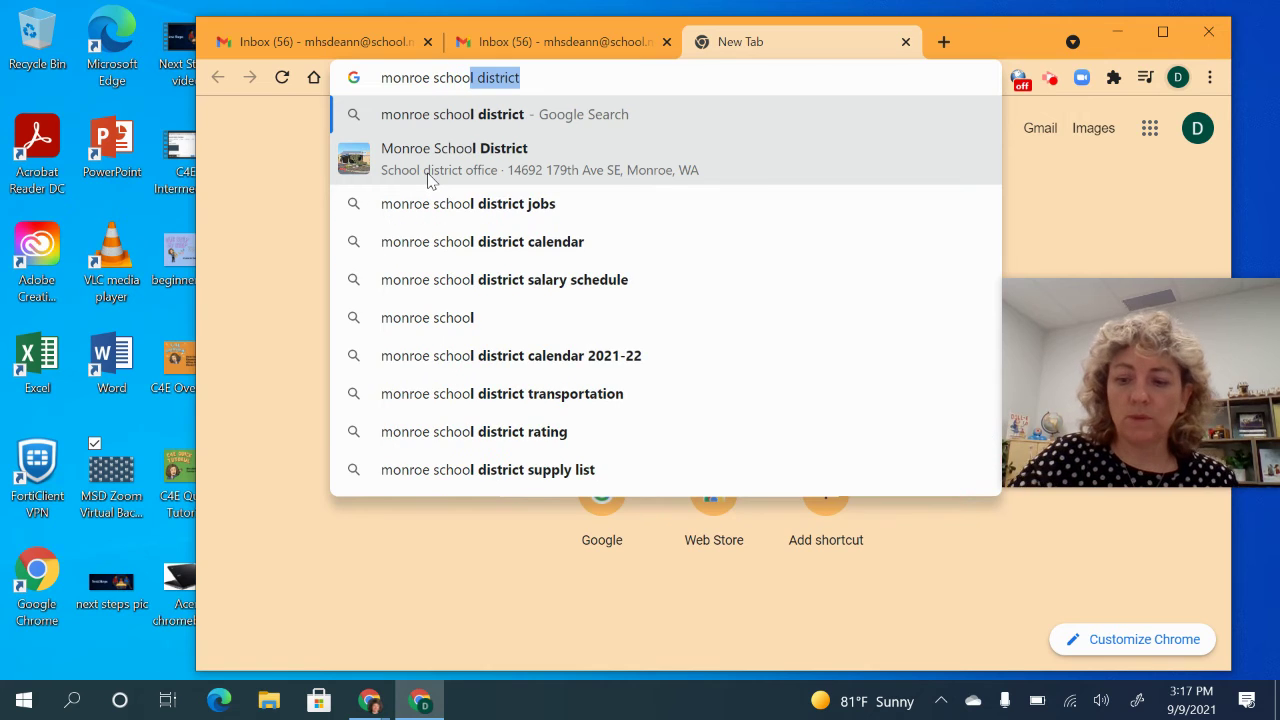
key(Return)
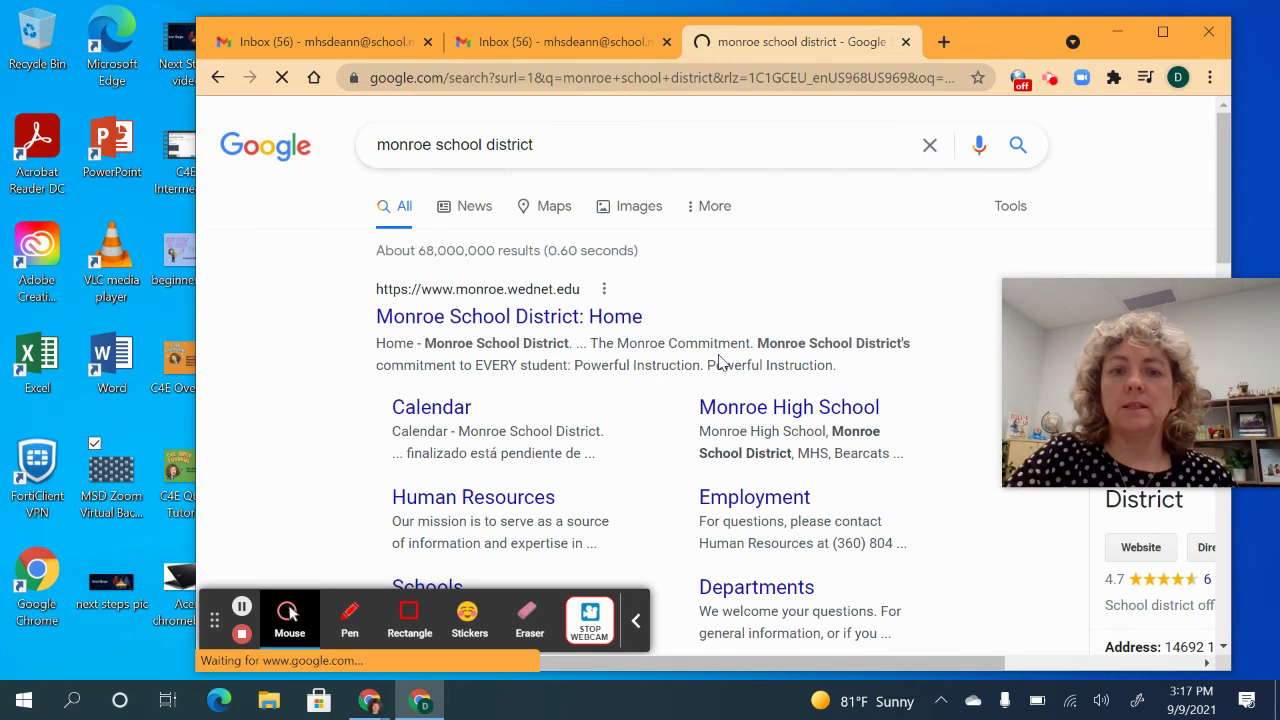
click(575, 296)
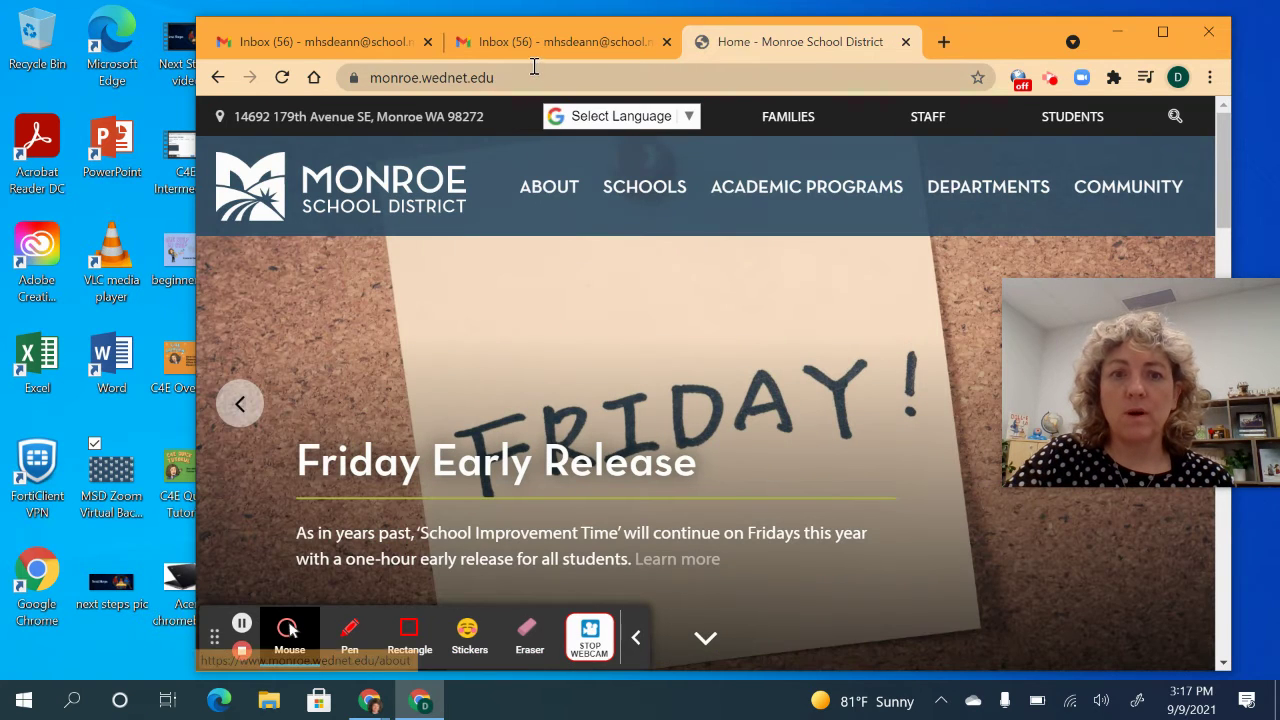
Step: Copy the web address of the Monroe School District site and return to the draft message
click(531, 70)
key(ctrl+c)
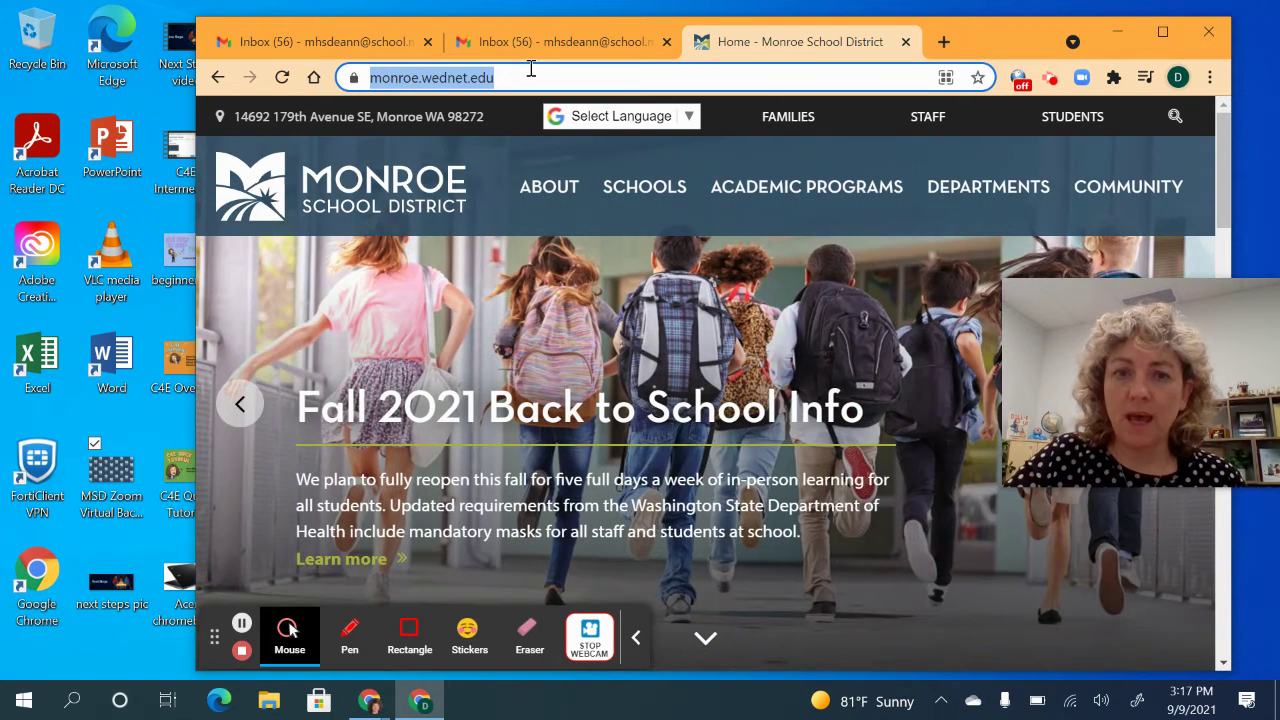
click(357, 41)
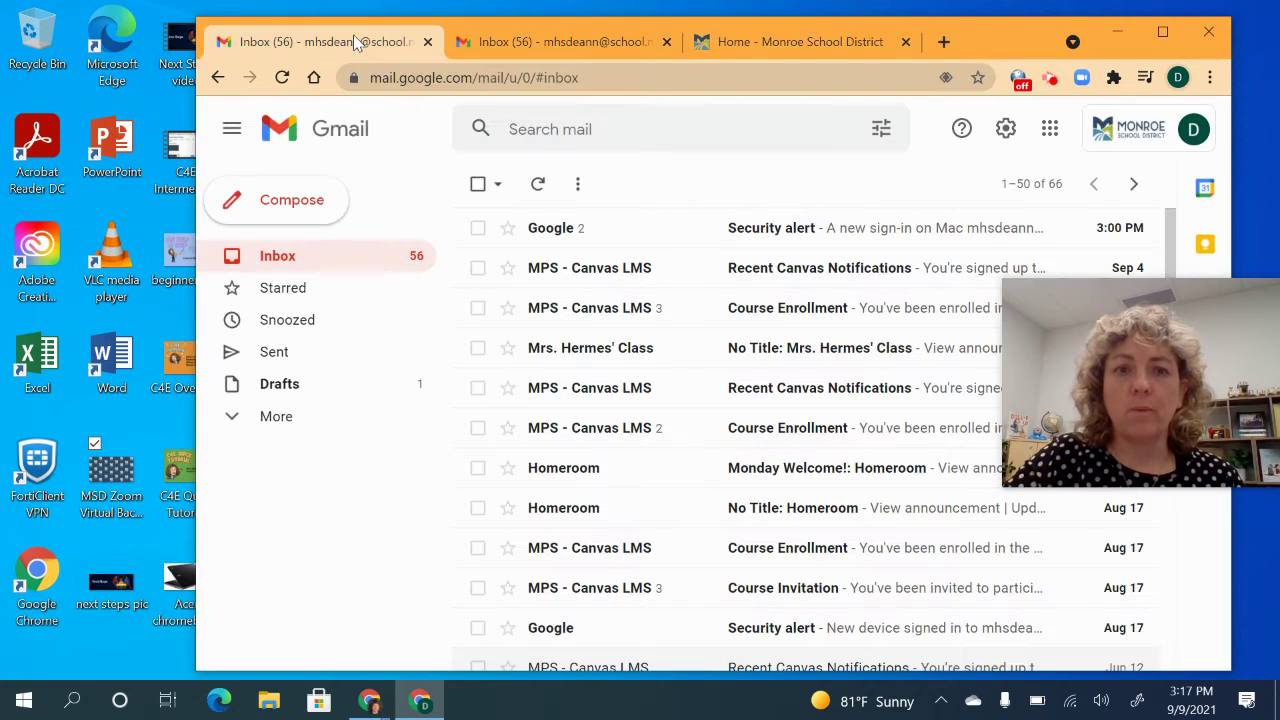
click(525, 43)
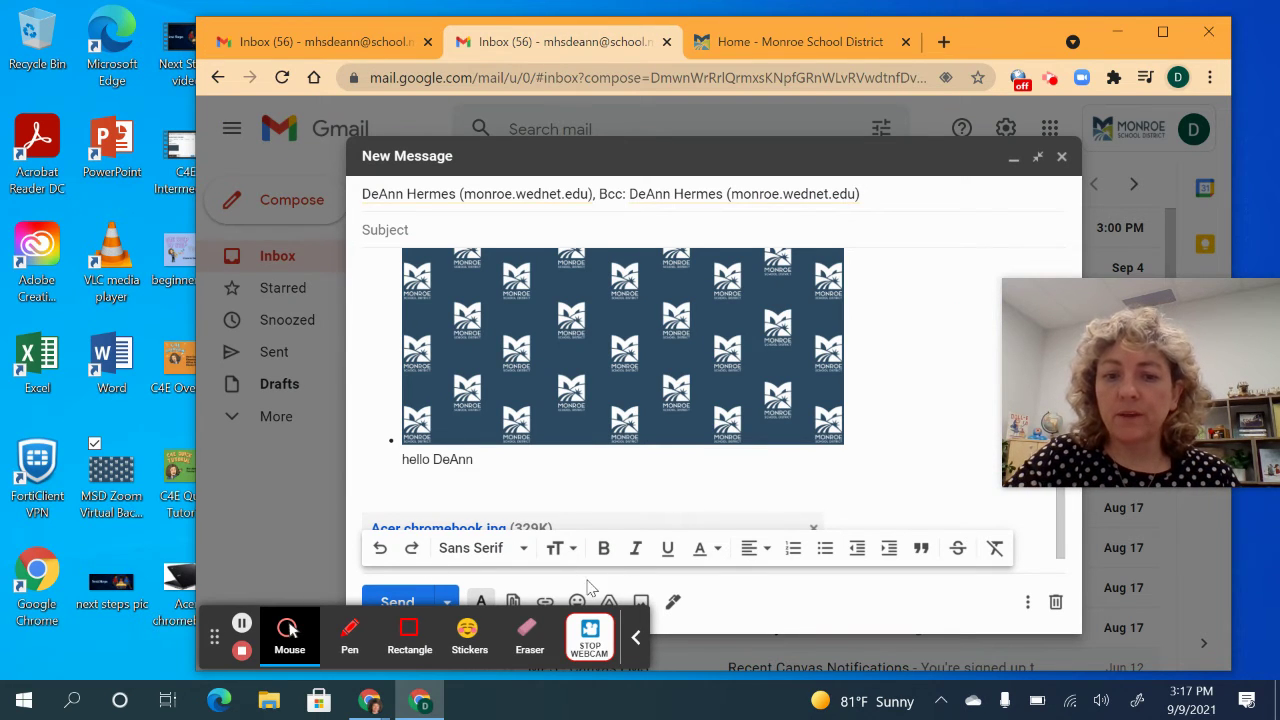
click(633, 641)
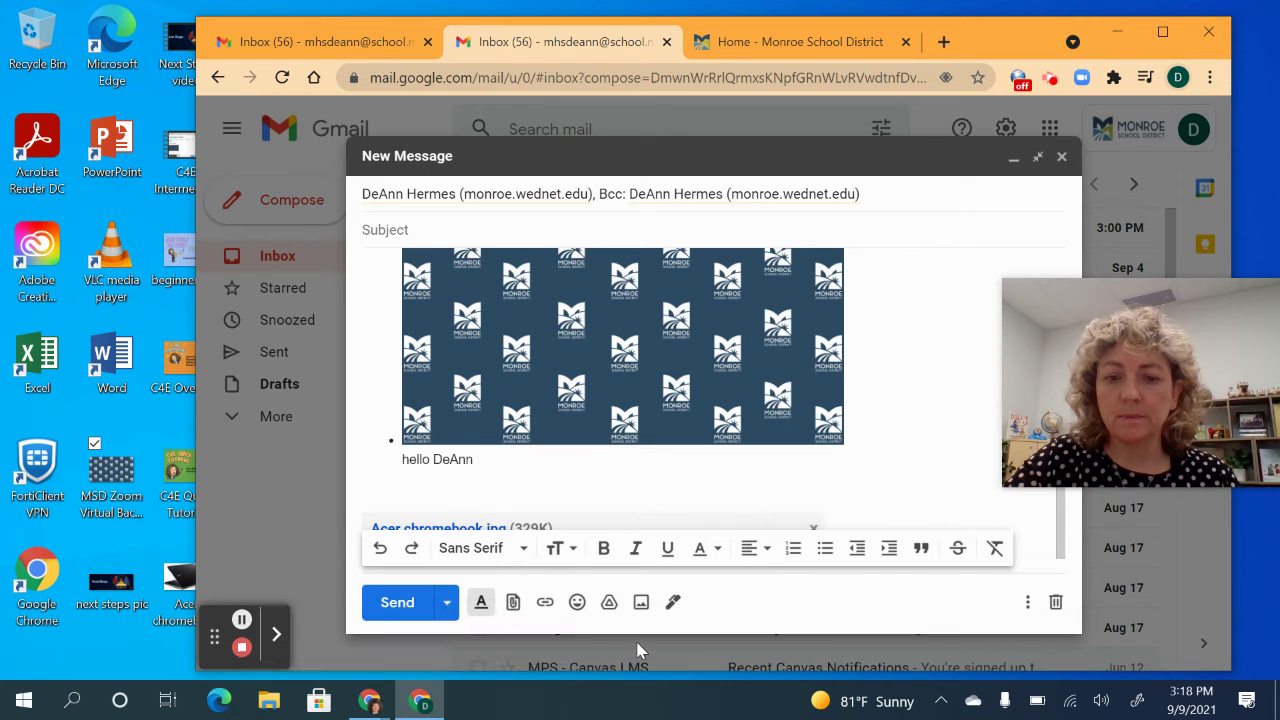
click(545, 605)
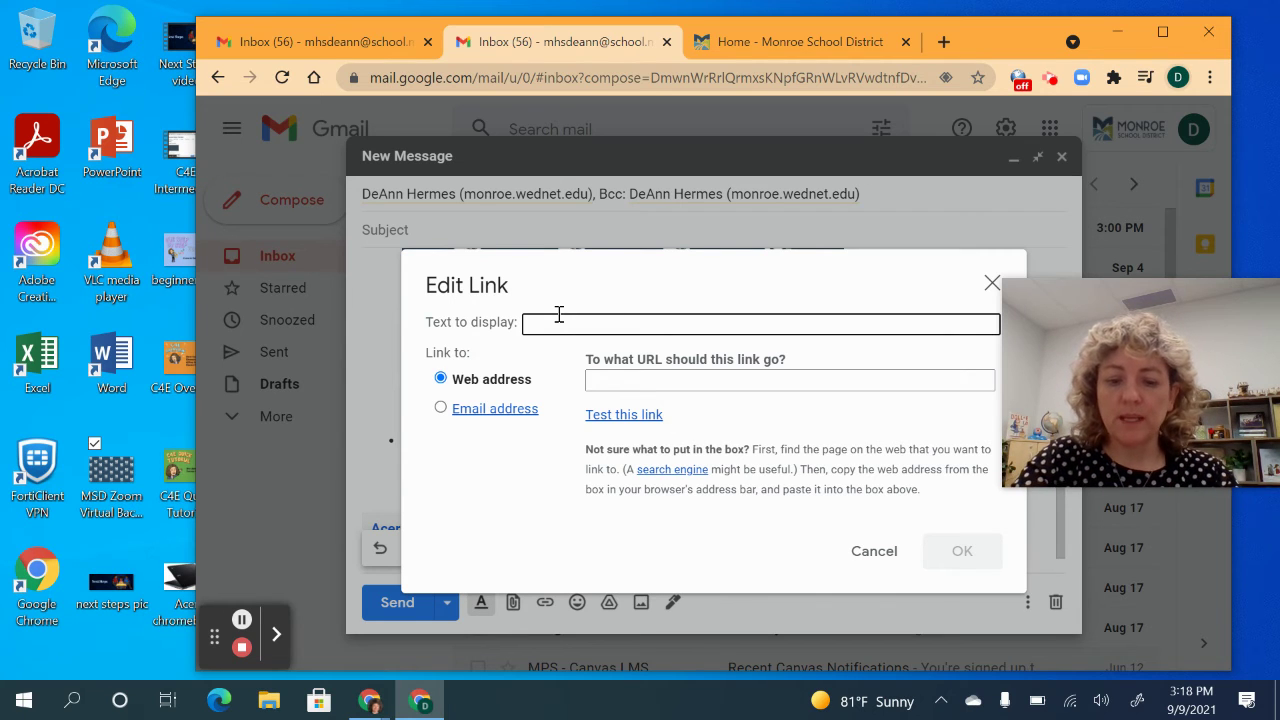
text(Monroe Sch)
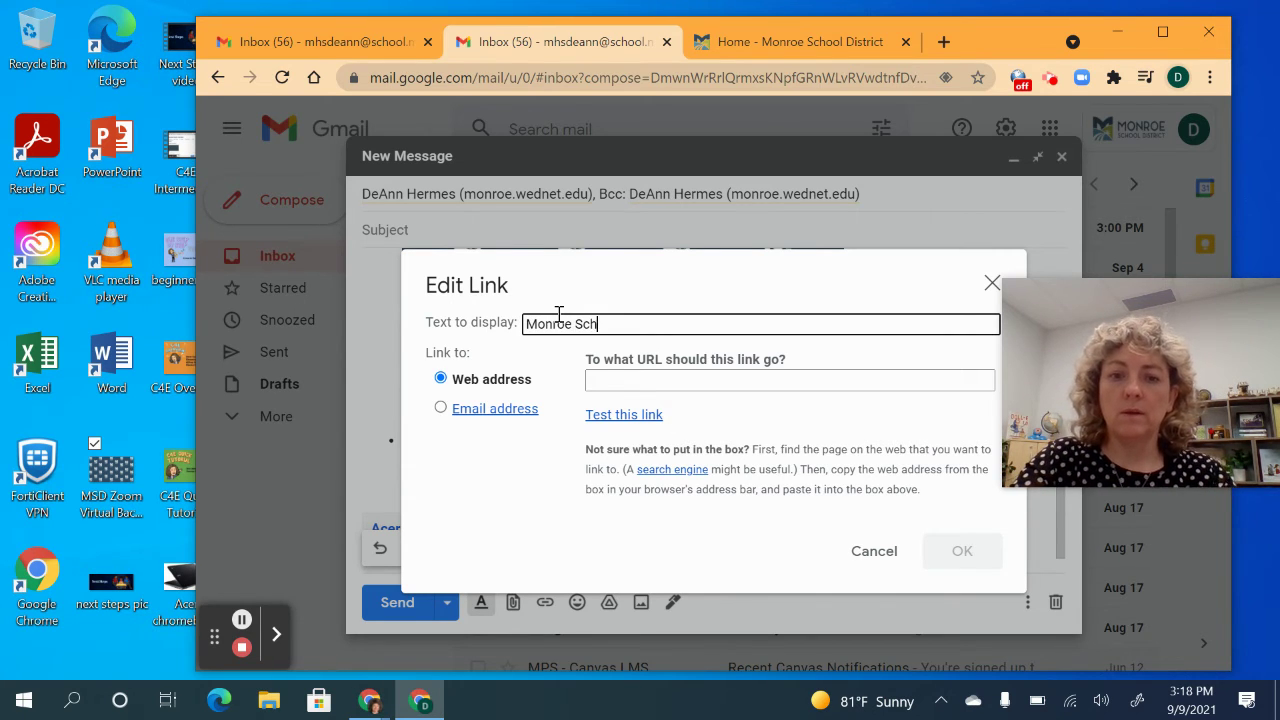
text(ool district website)
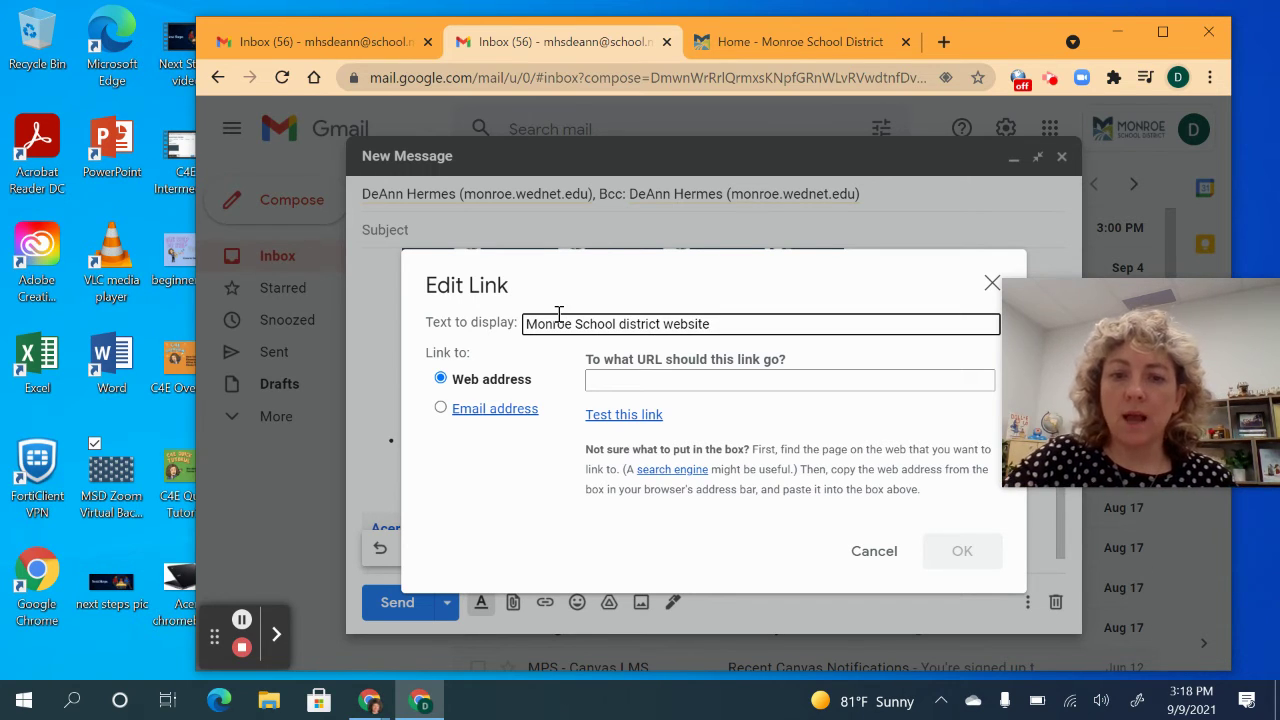
click(679, 378)
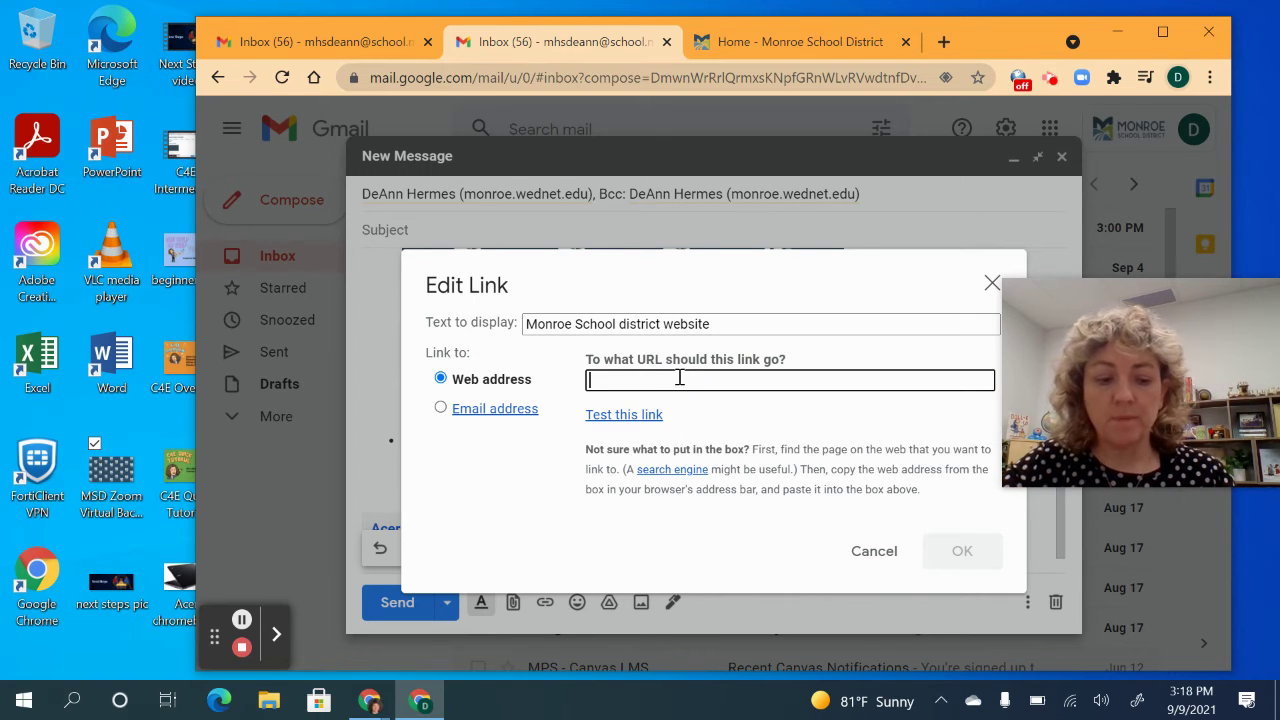
key(ctrl+v)
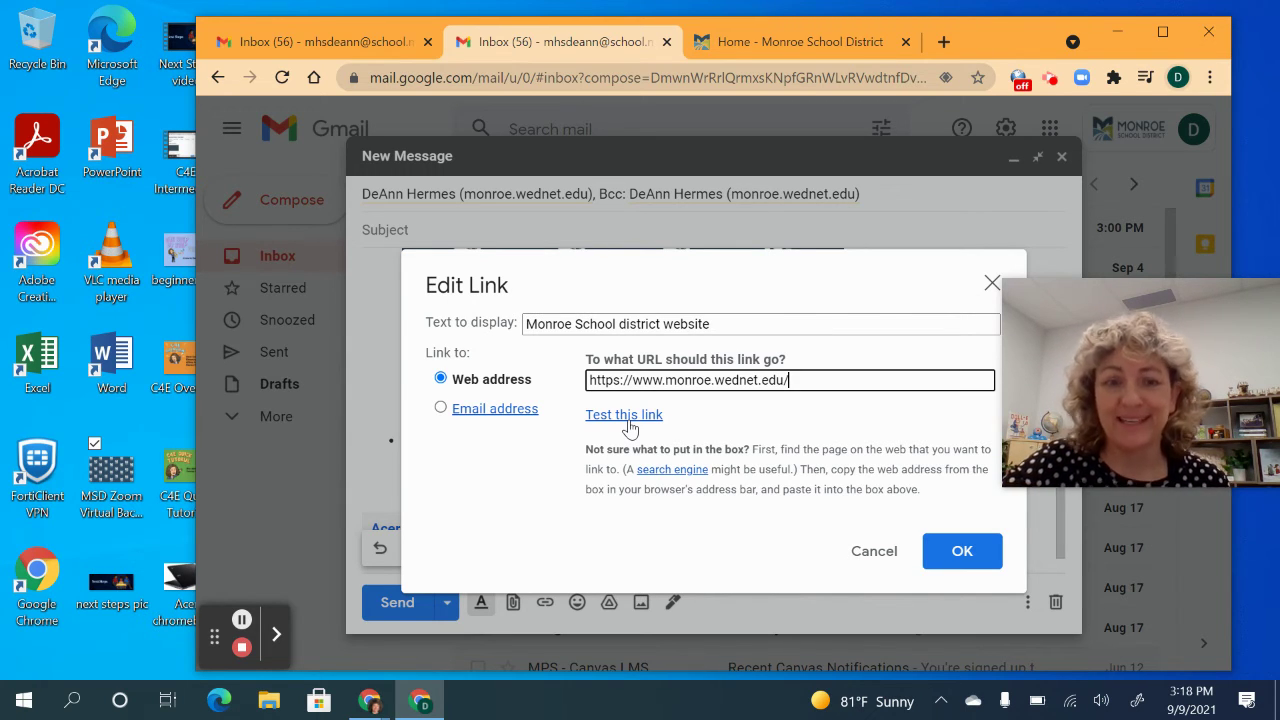
click(952, 563)
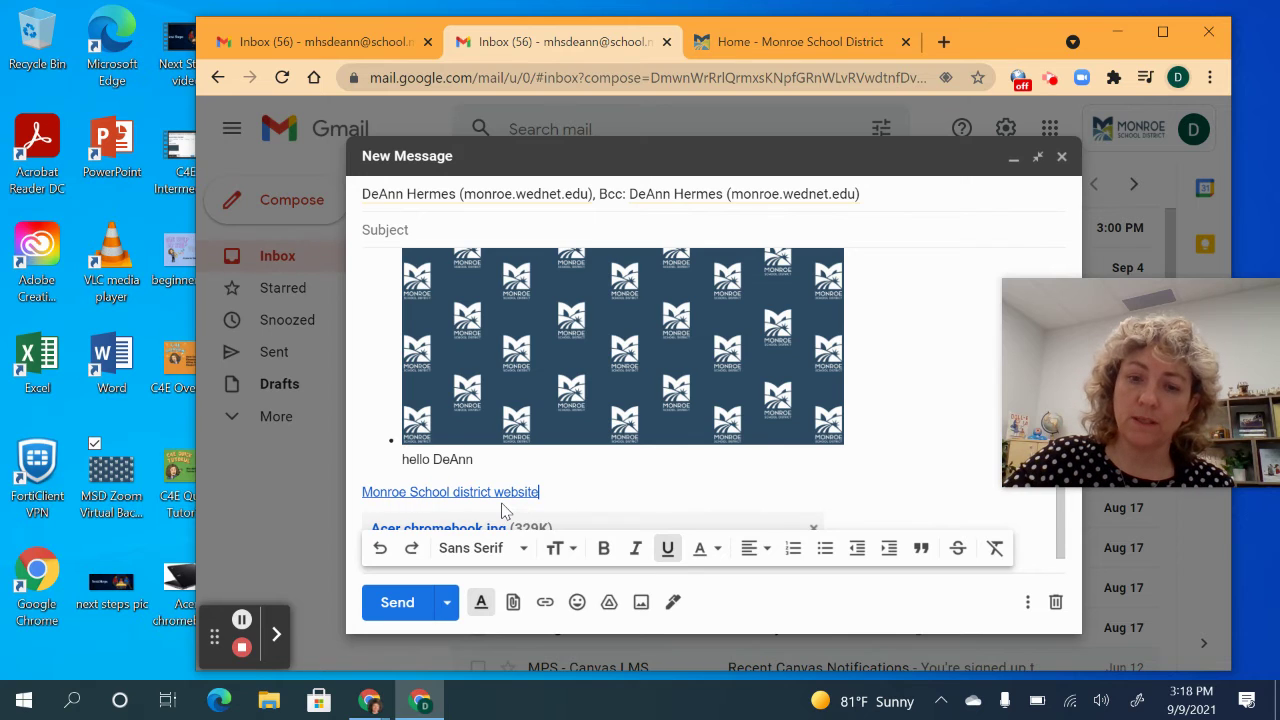
Step: Add the plain text "Monroe School District" on a separate line below the website link
key(Return)
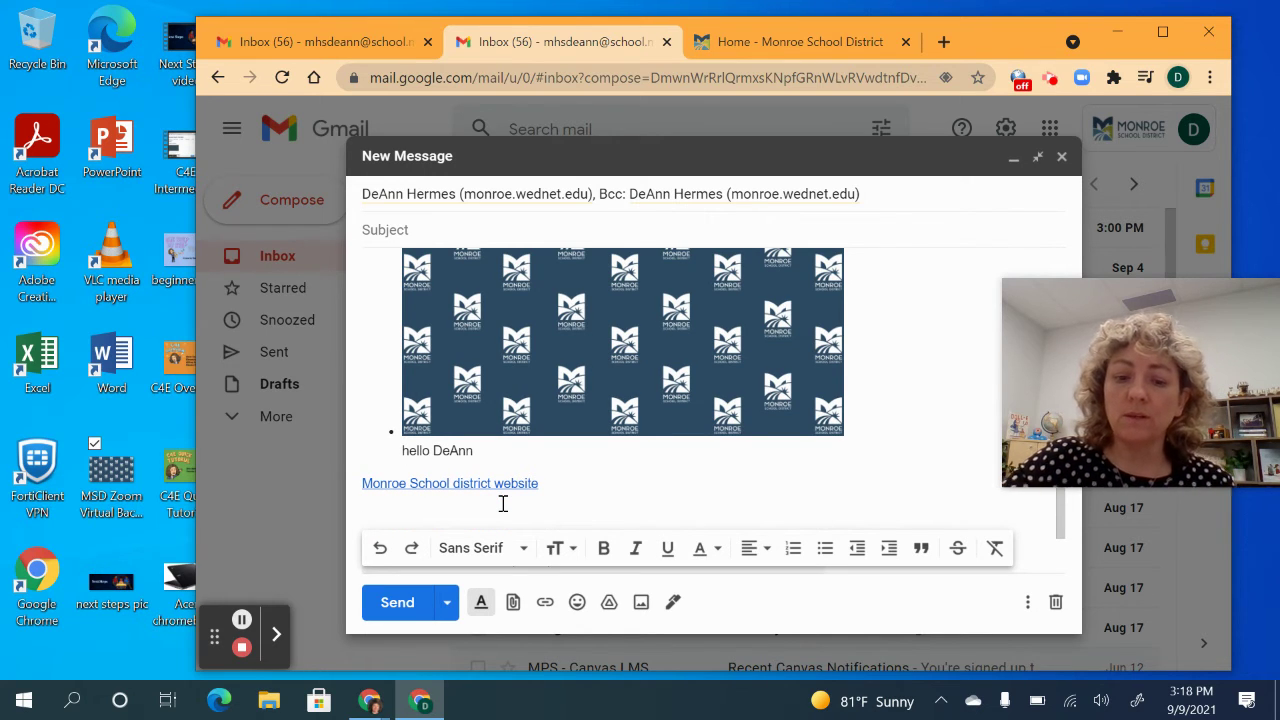
text(Monroe)
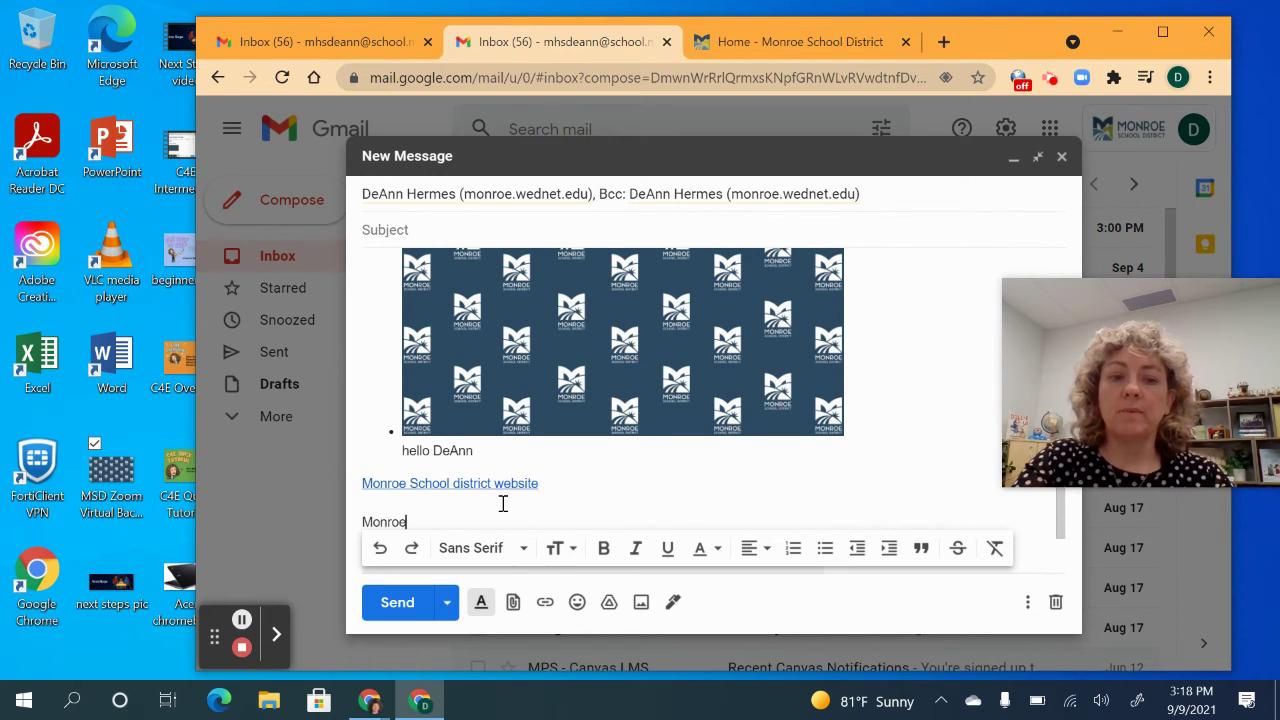
text( School District)
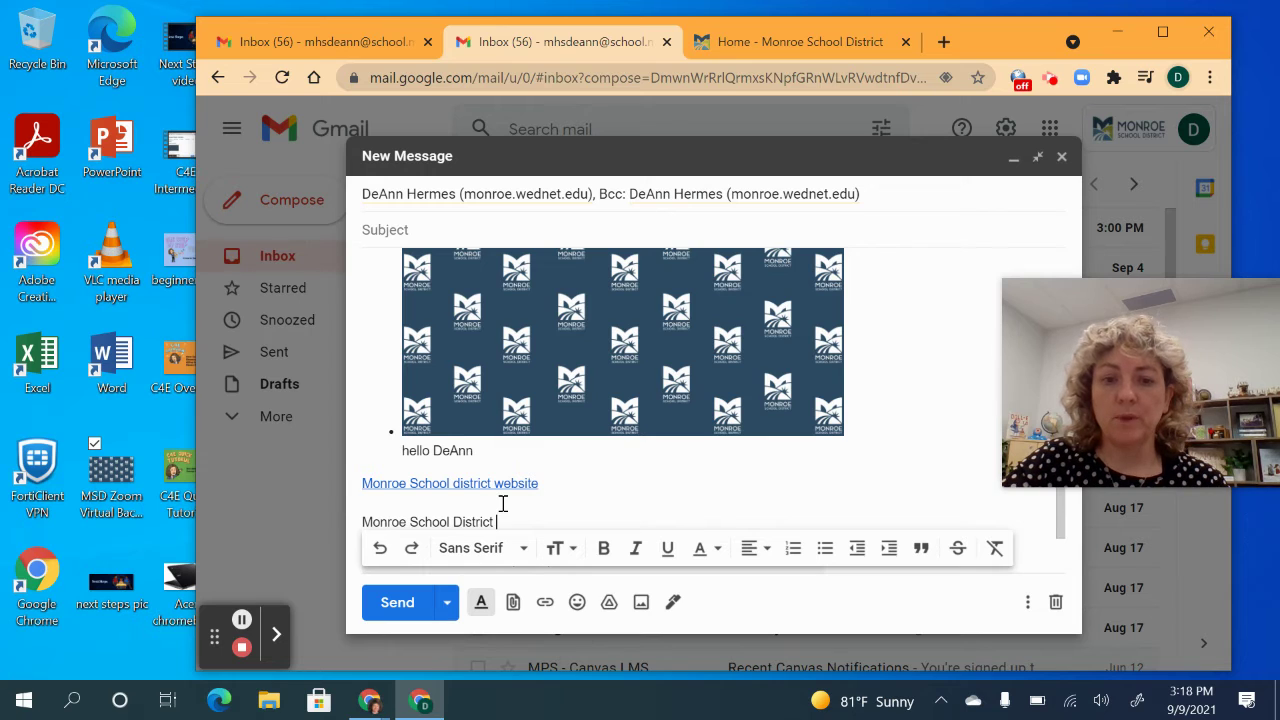
click(559, 475)
click(670, 496)
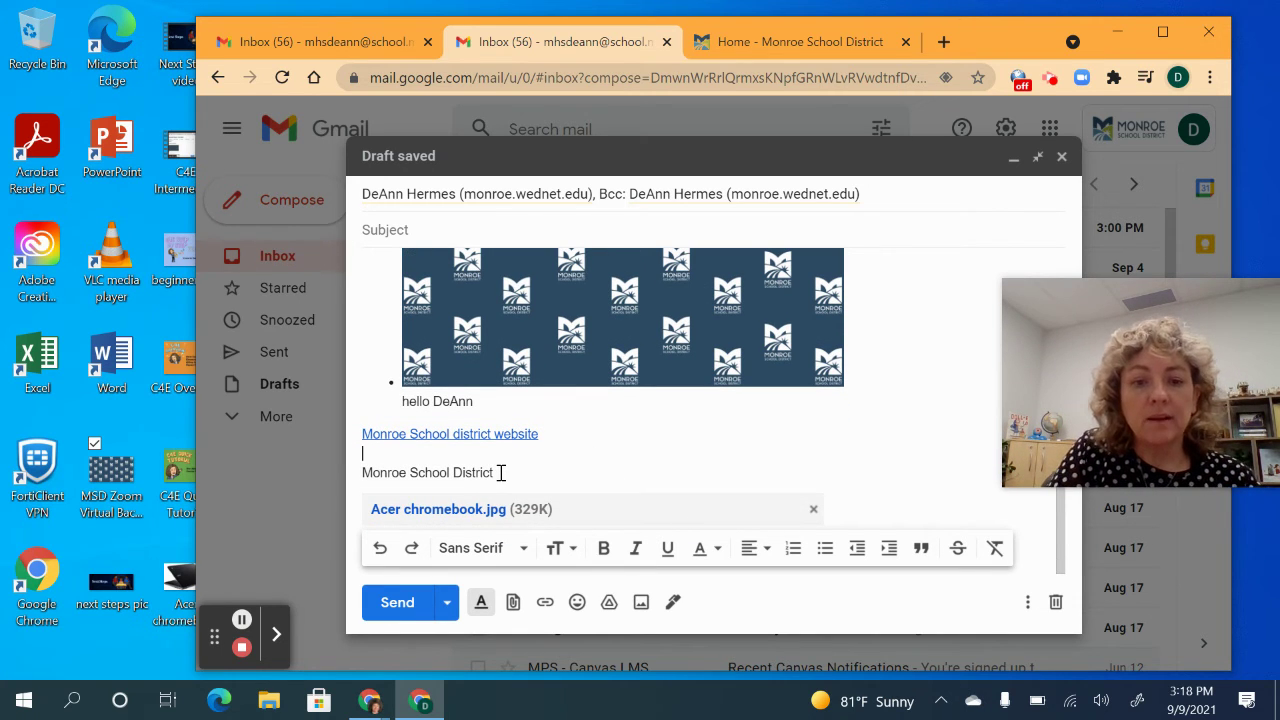
drag(500, 473, 362, 482)
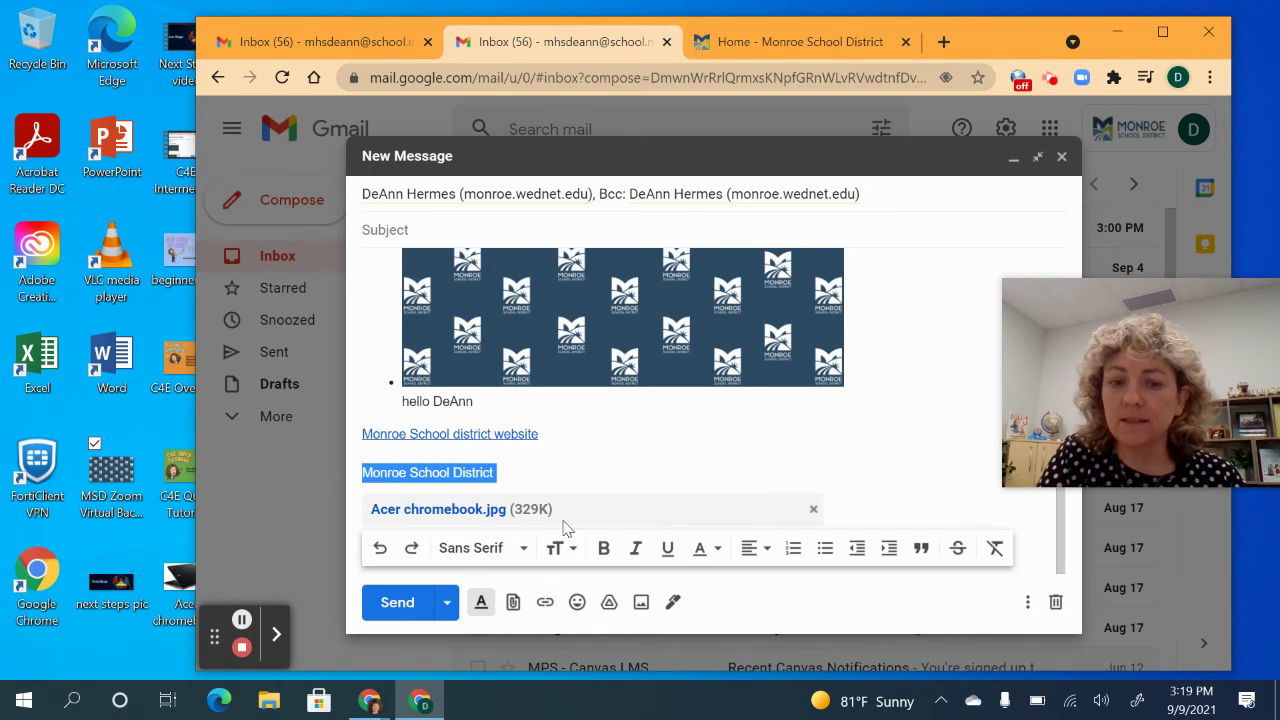
click(544, 604)
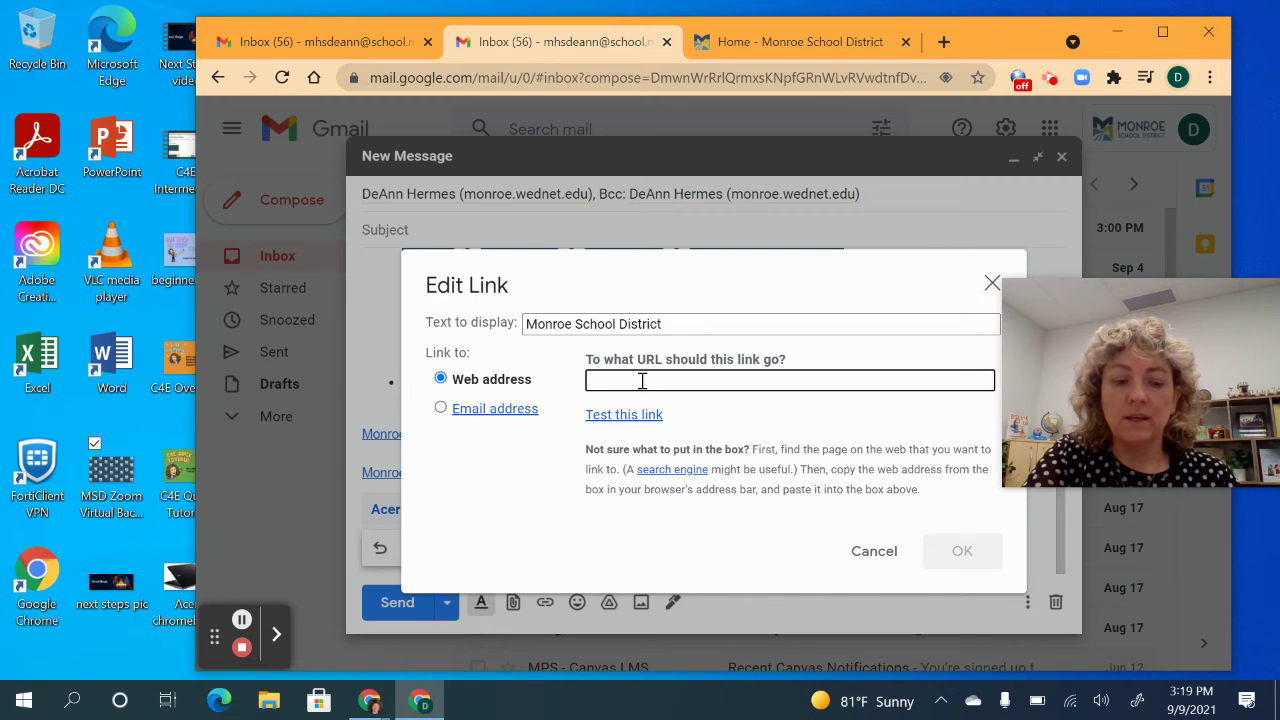
key(ctrl+v)
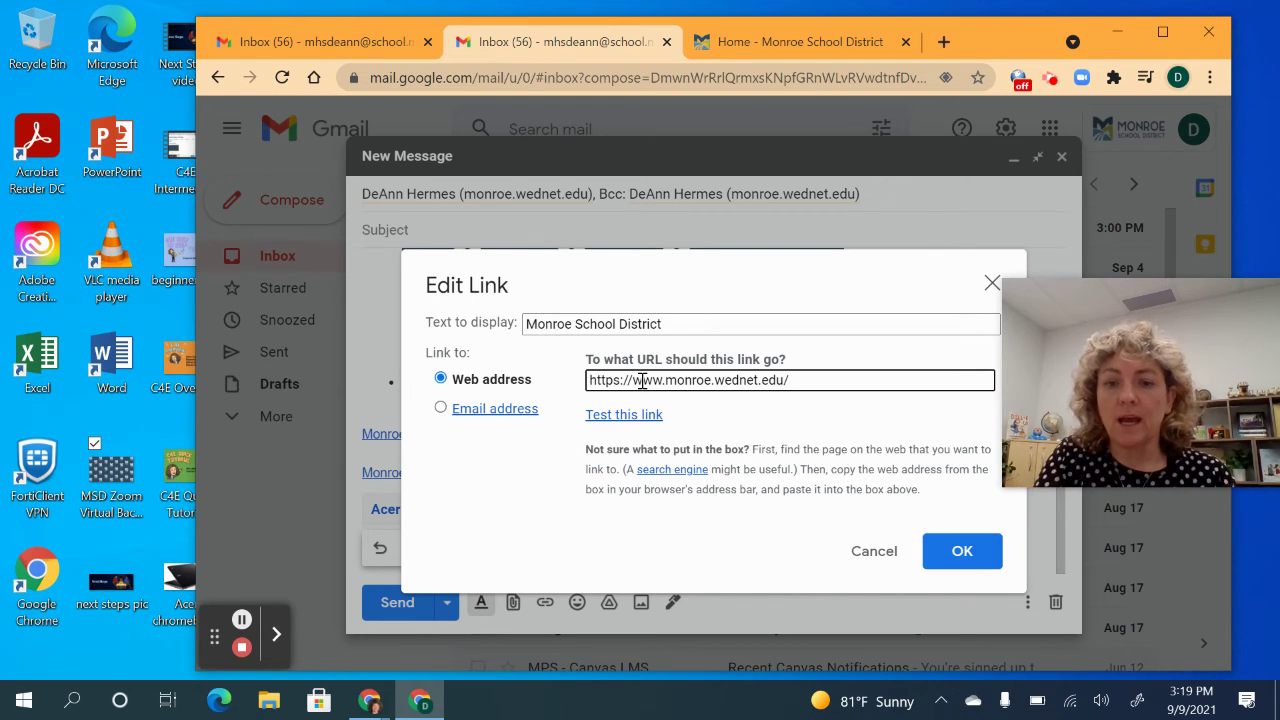
click(955, 549)
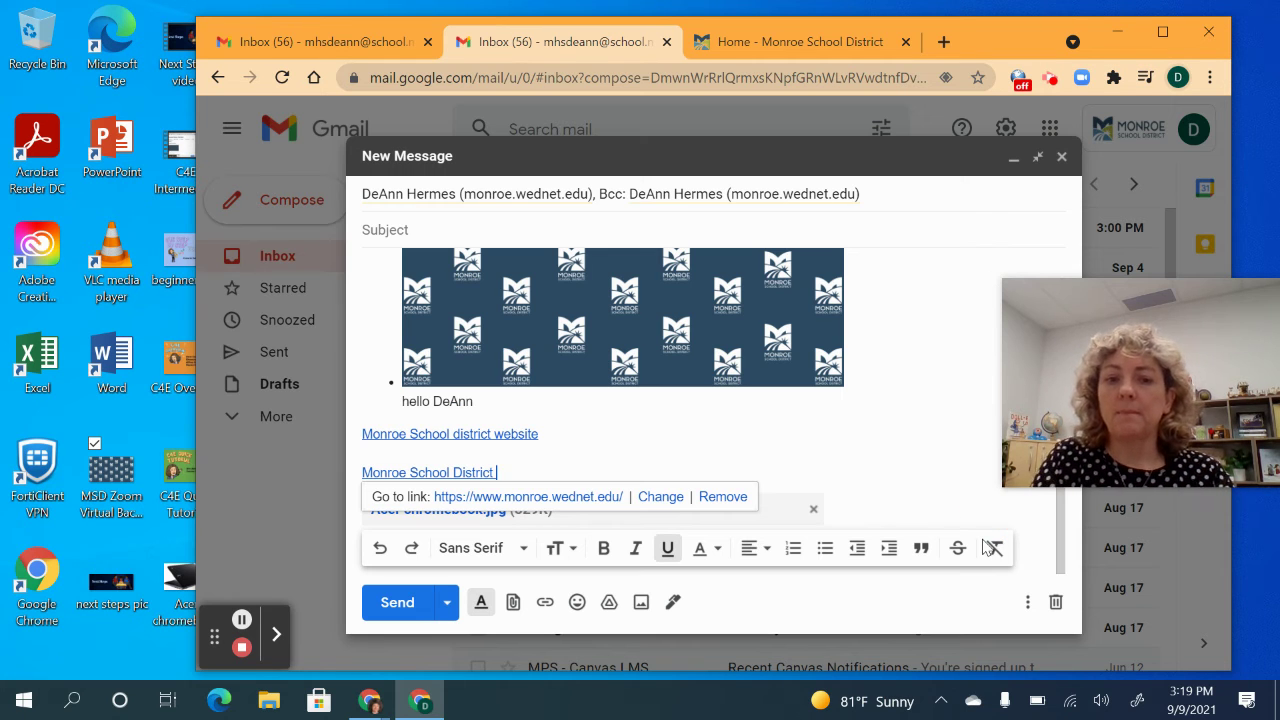
click(838, 469)
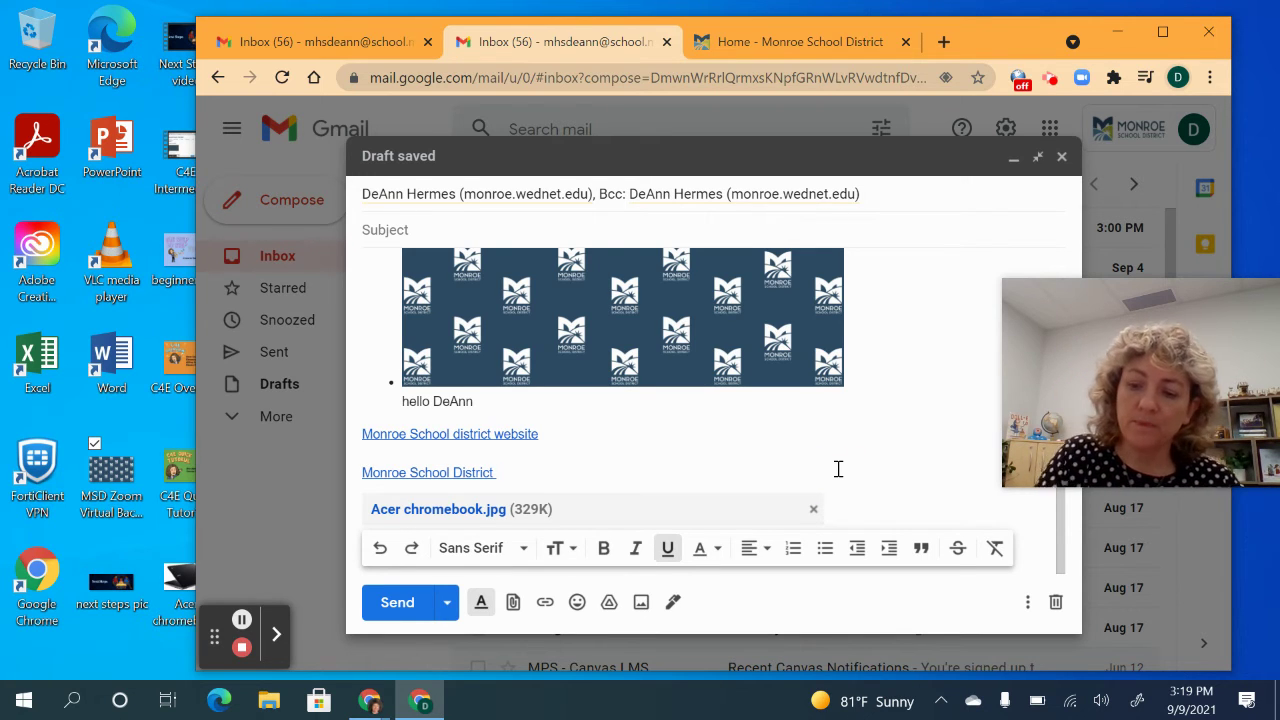
Step: Insert the sunglasses smiley emoji on a new line below the links, and start another line beneath it
key(Return)
key(Return)
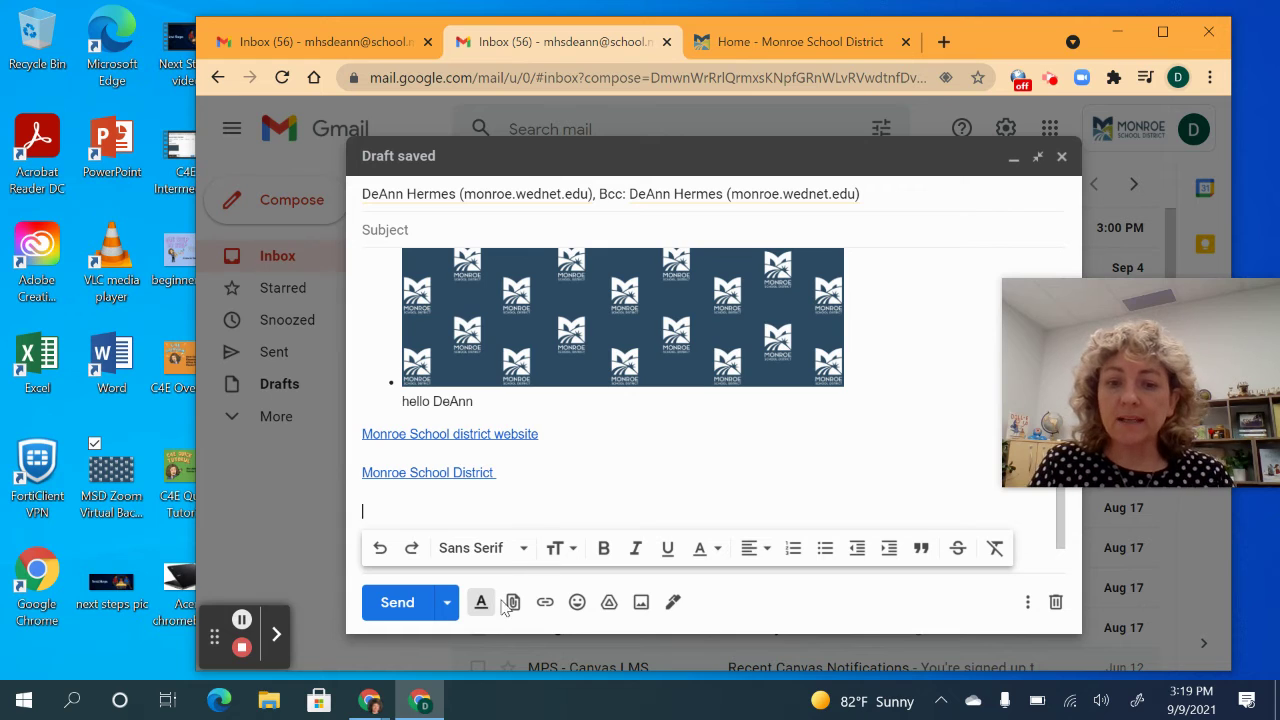
click(577, 603)
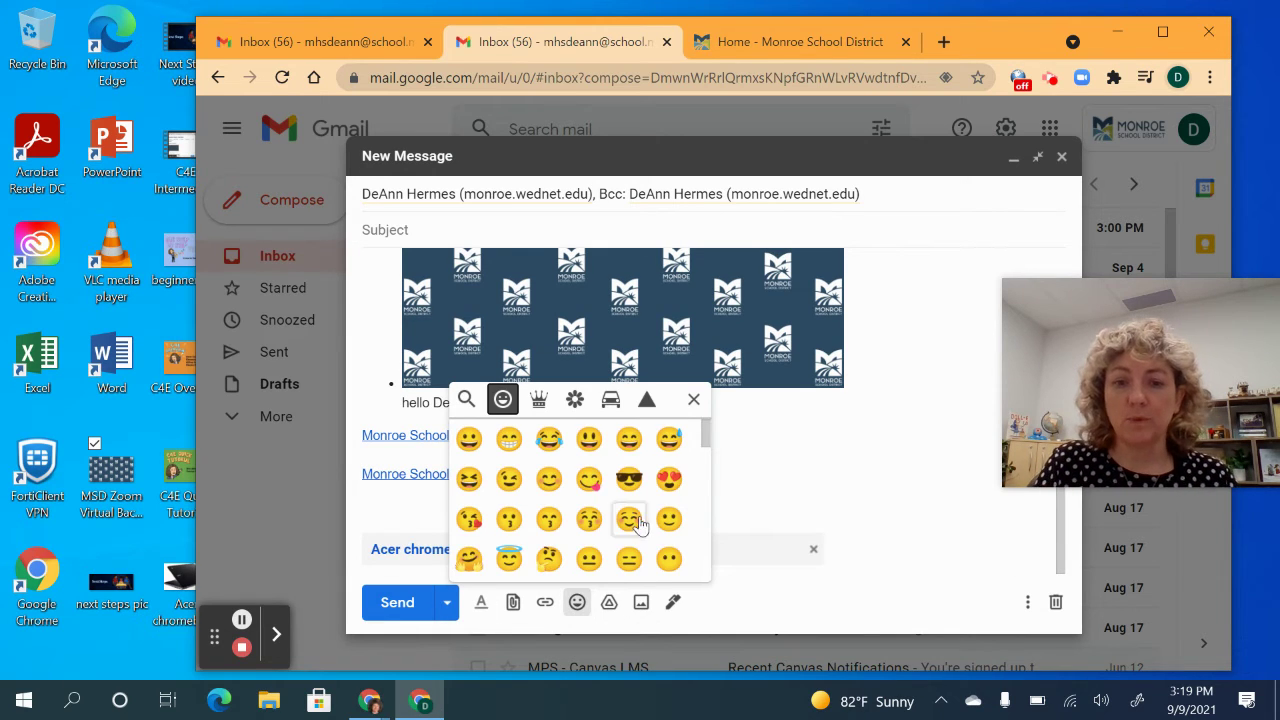
click(628, 482)
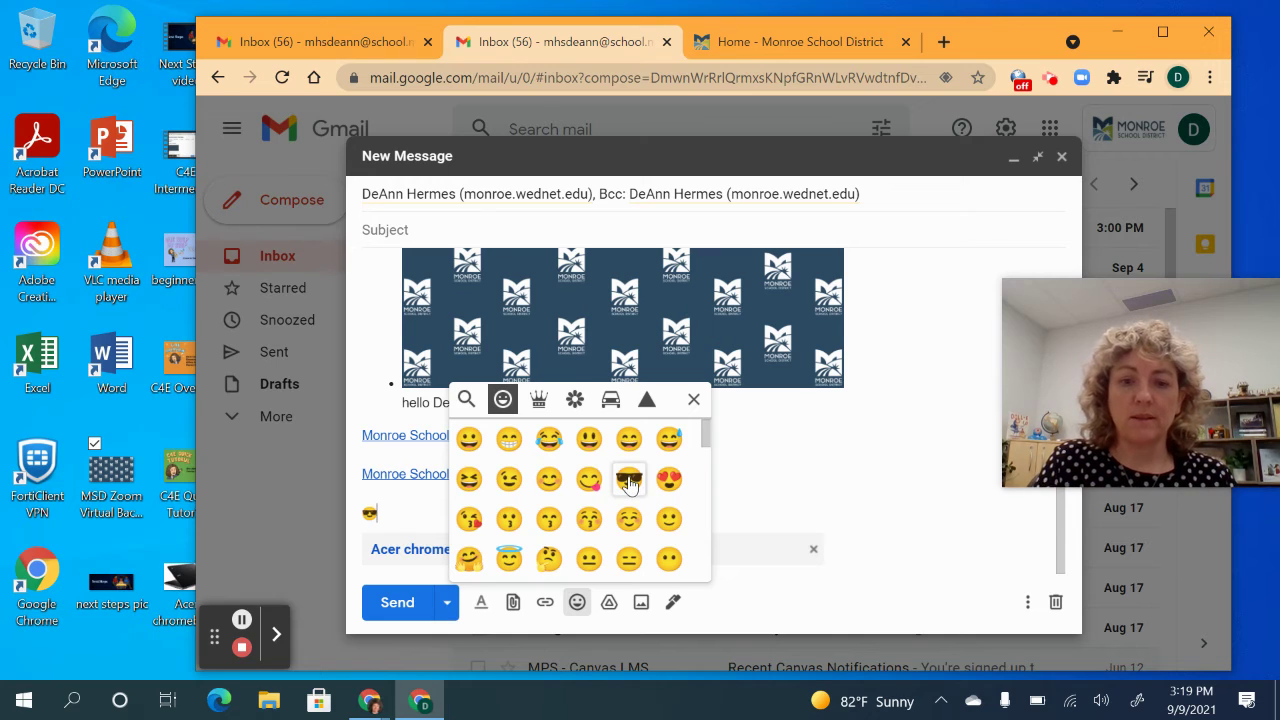
click(777, 617)
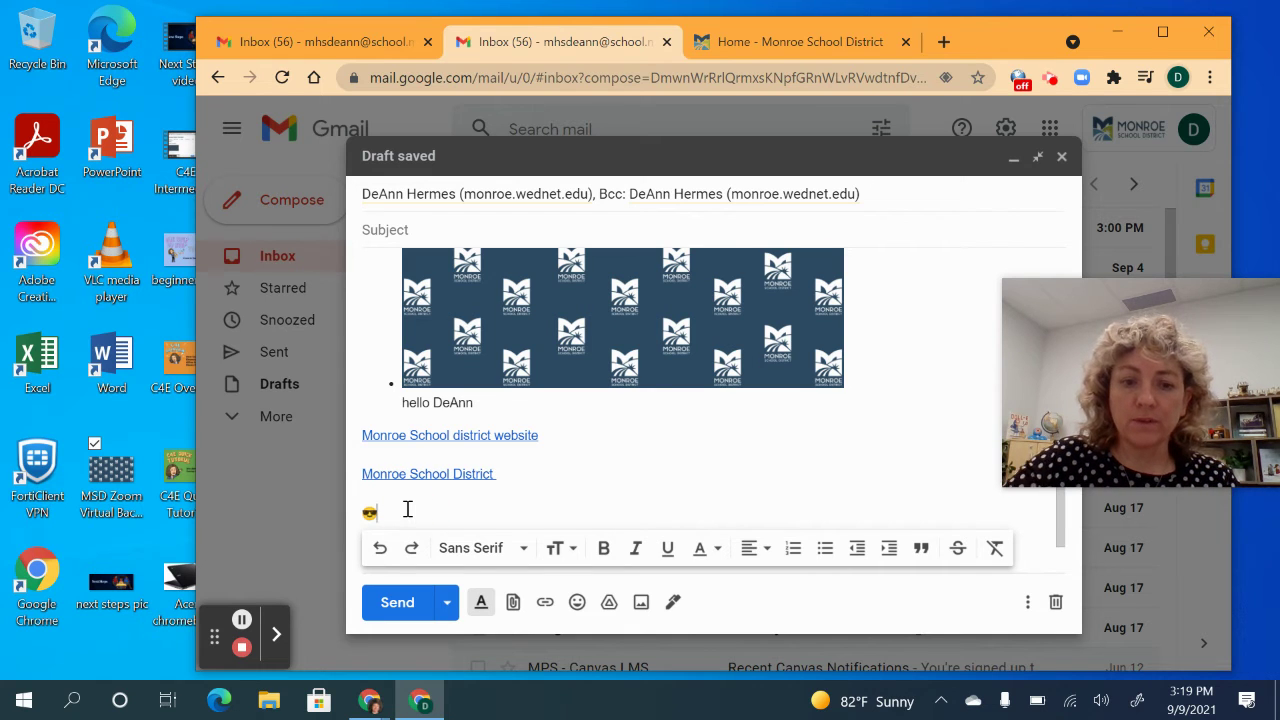
key(Return)
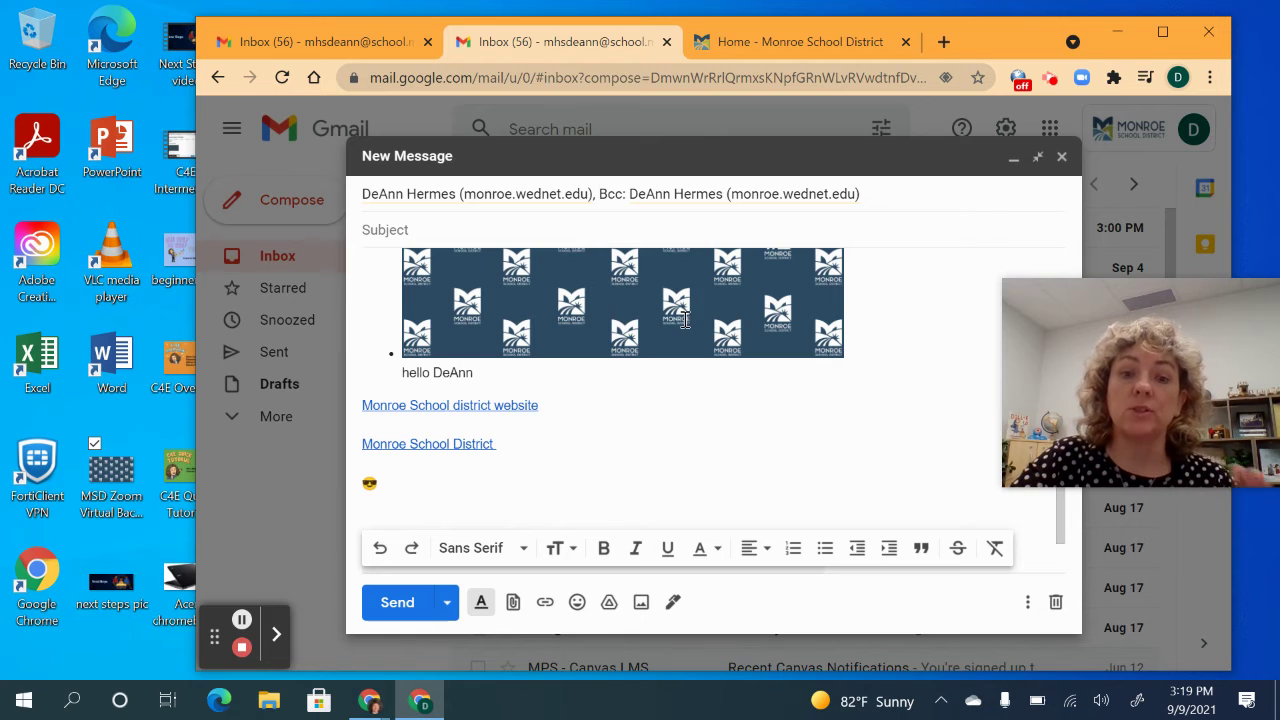
Step: Search My Drive for "library" and insert the ACPE Makerspace Presentation into the message as a Drive link
click(609, 603)
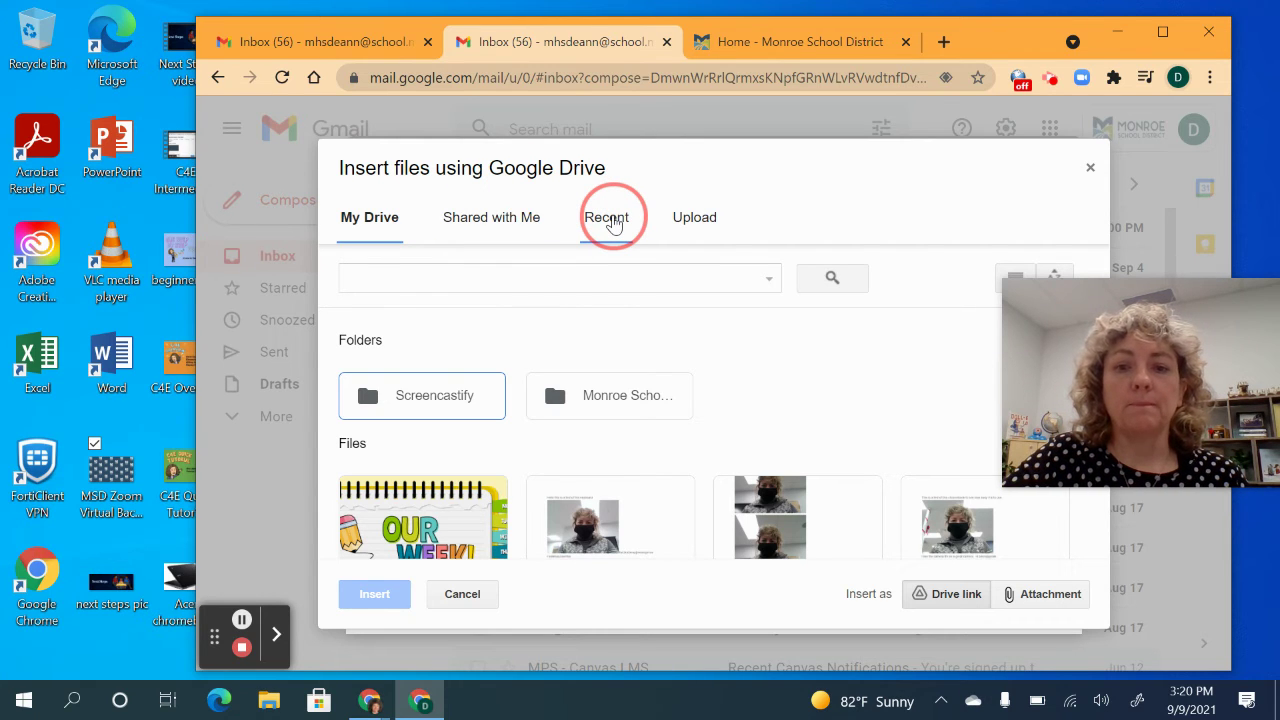
click(614, 223)
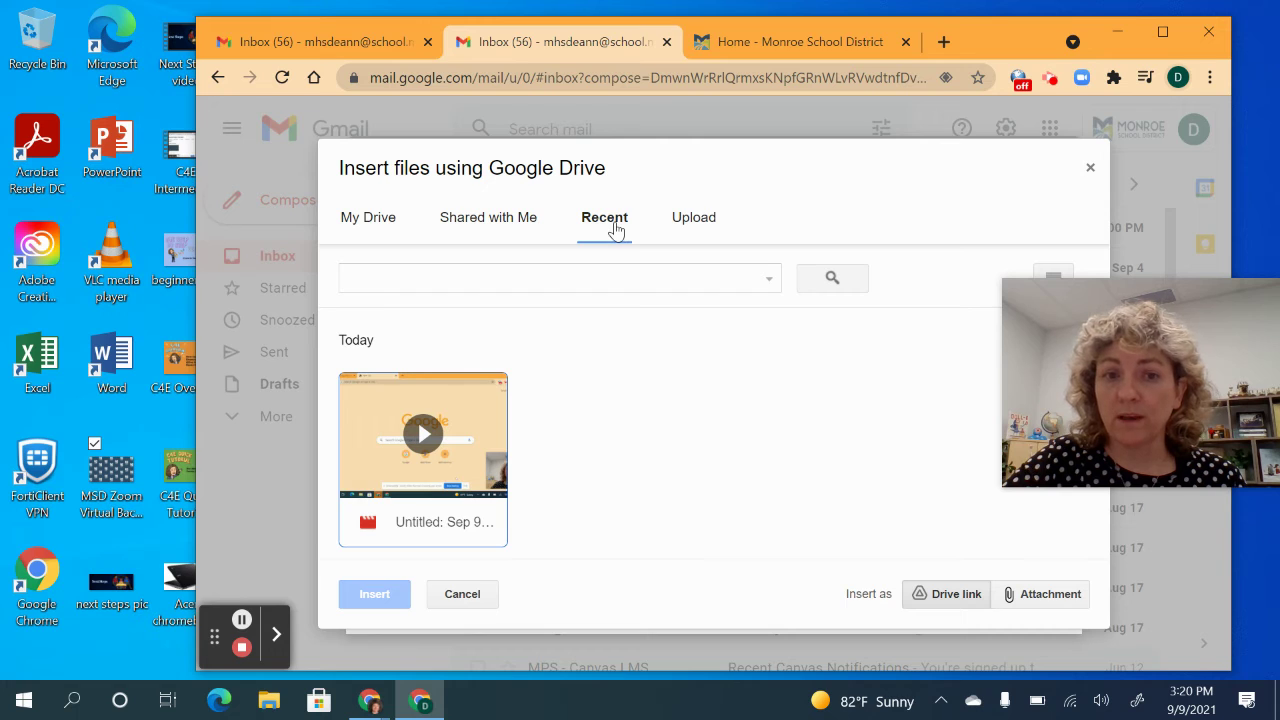
click(365, 218)
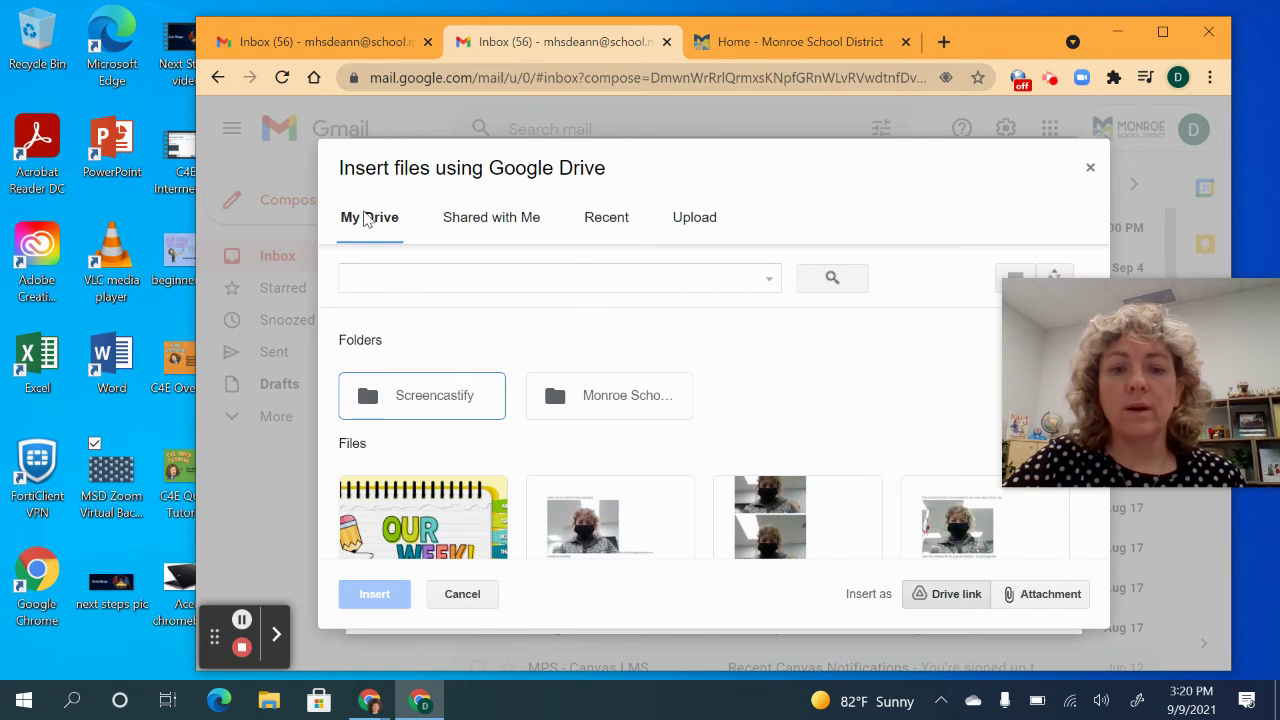
click(385, 279)
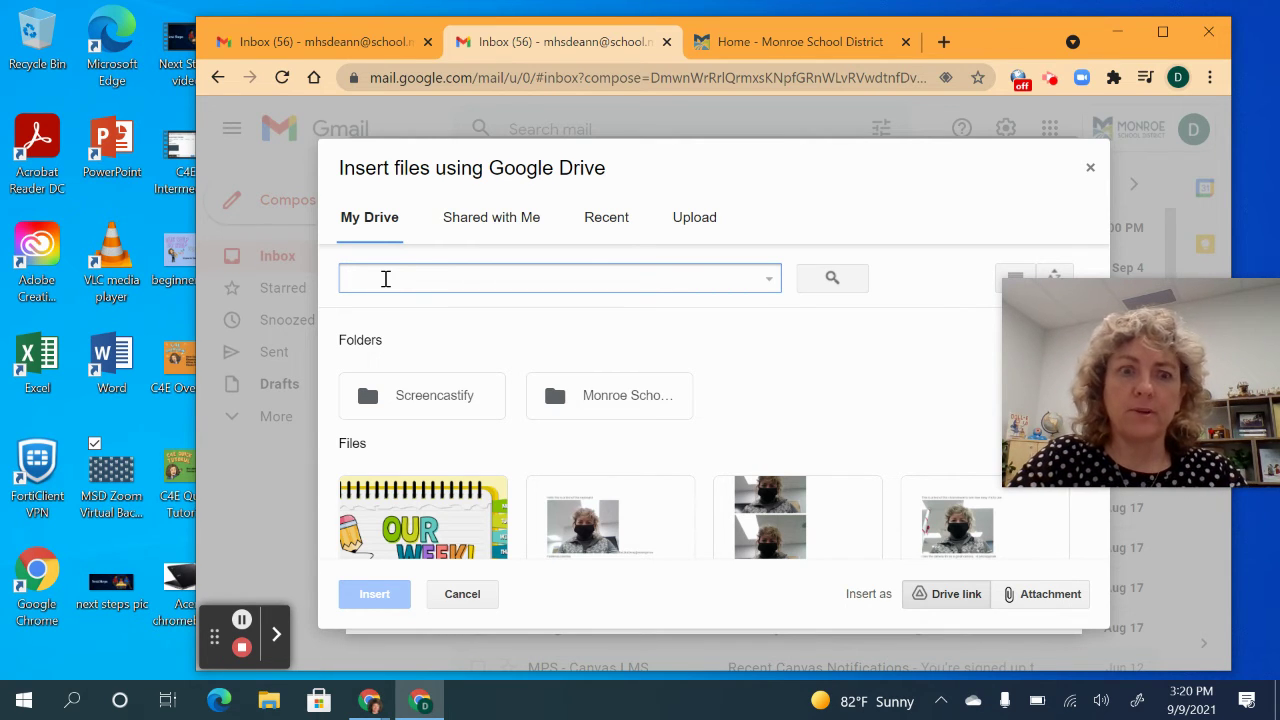
text(library)
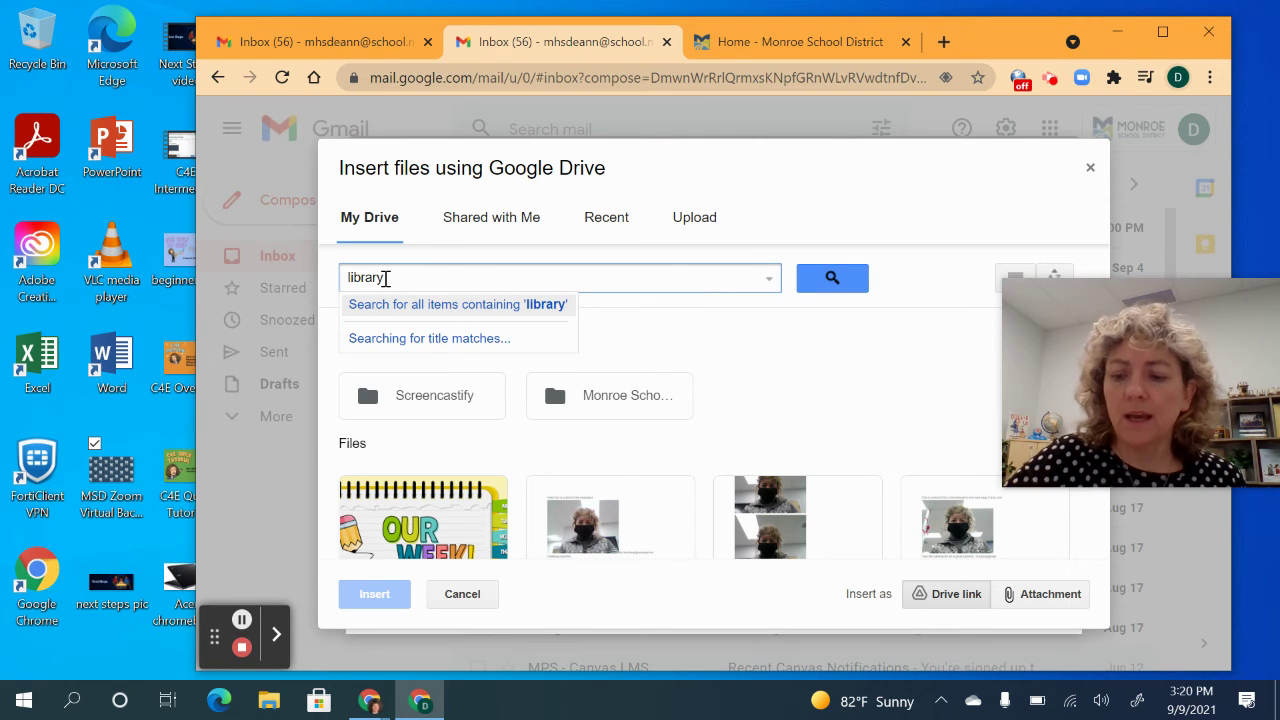
key(Return)
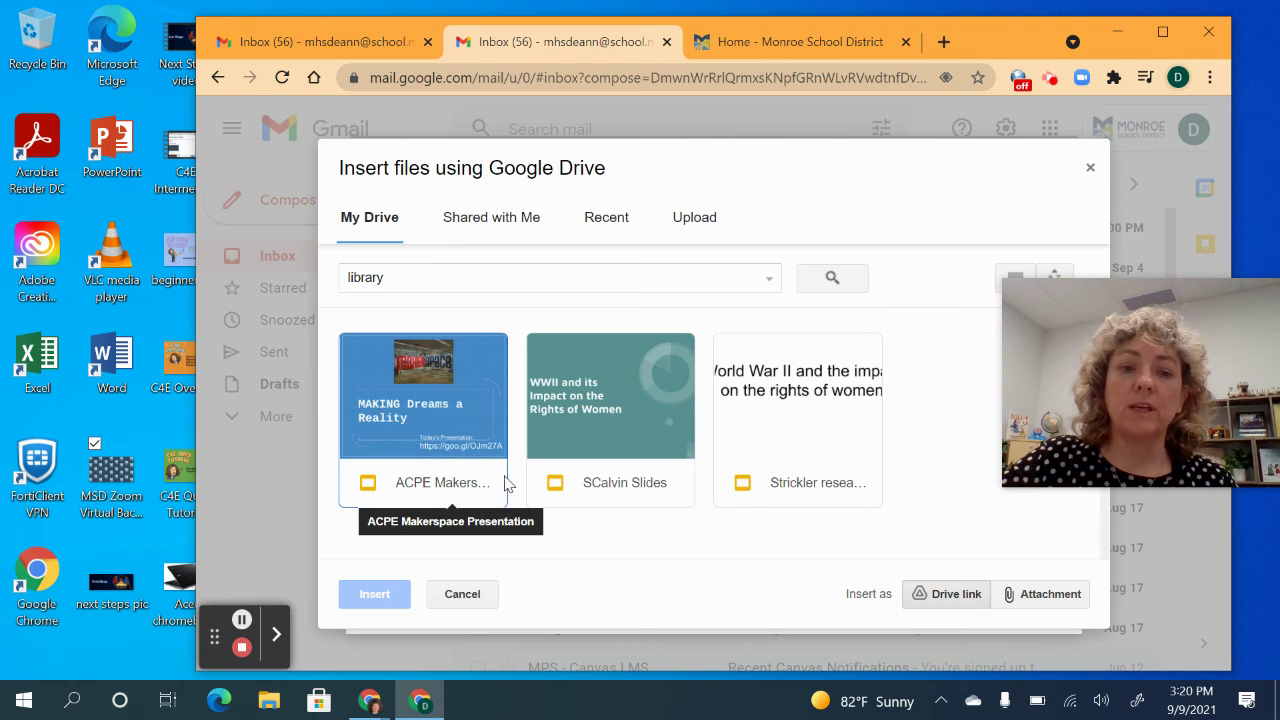
click(490, 482)
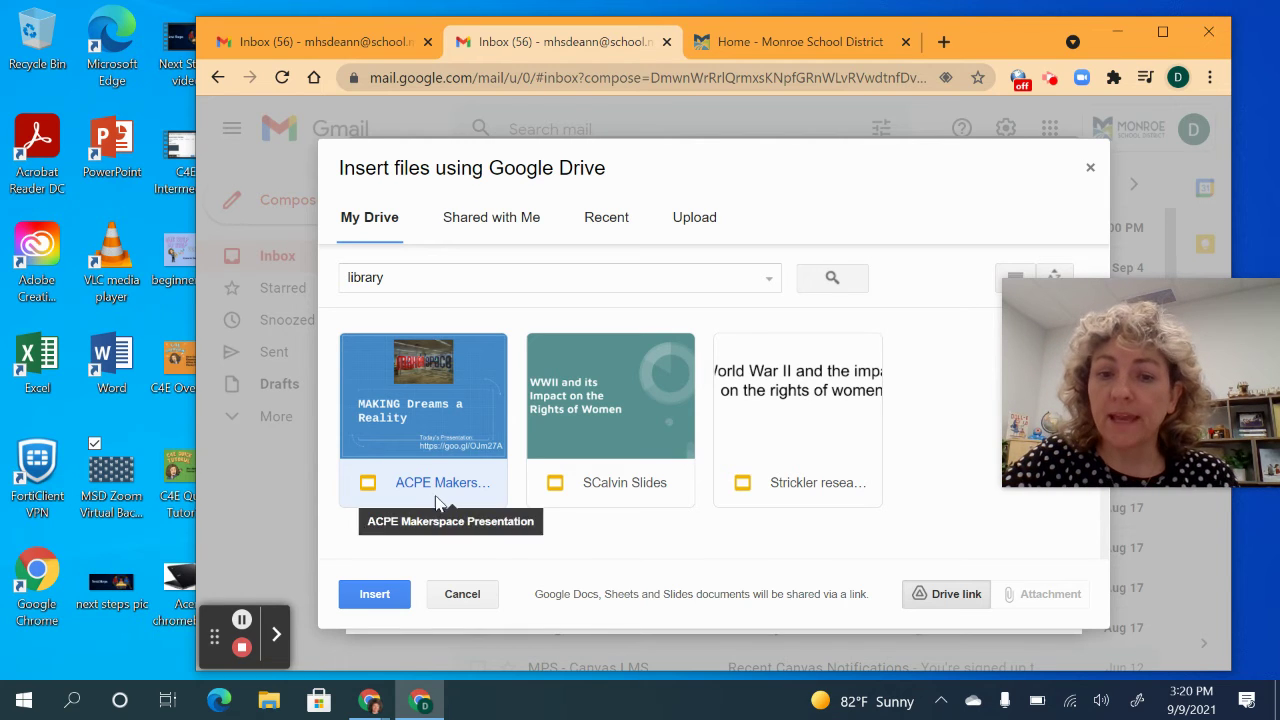
click(375, 601)
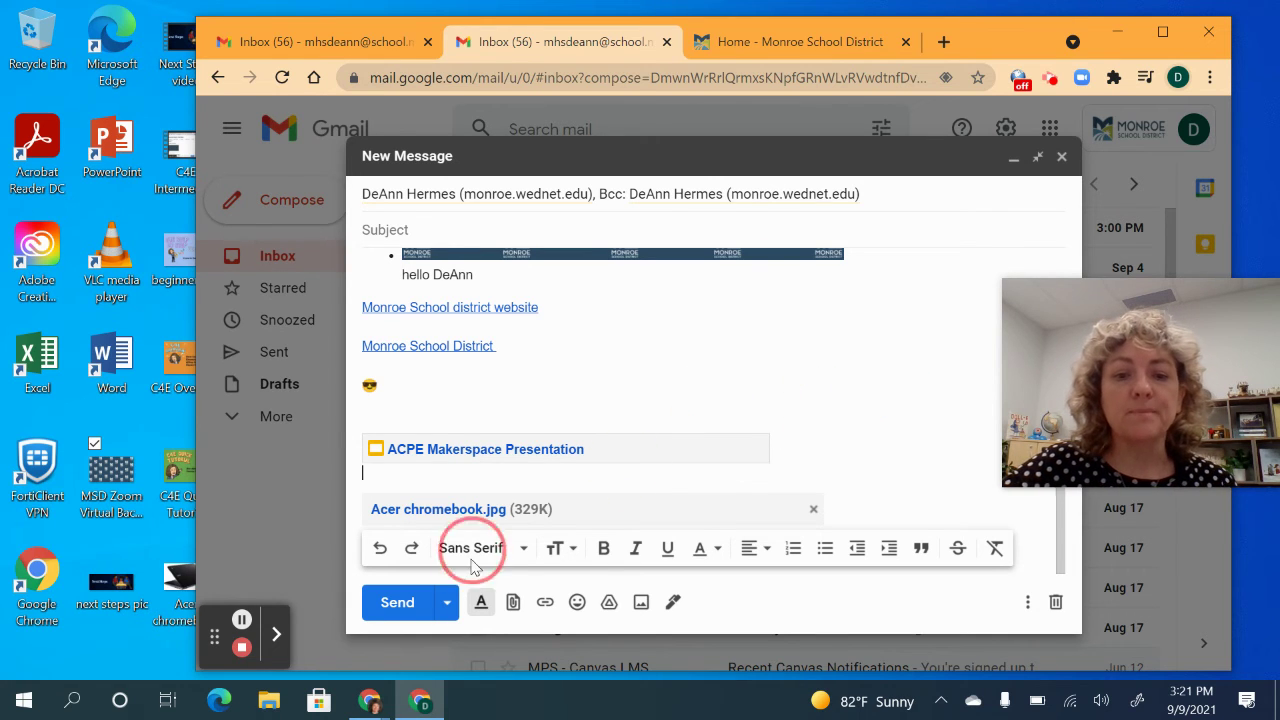
Step: Start inserting a photo into the message, view the upload option, and choose to insert by web address
click(641, 603)
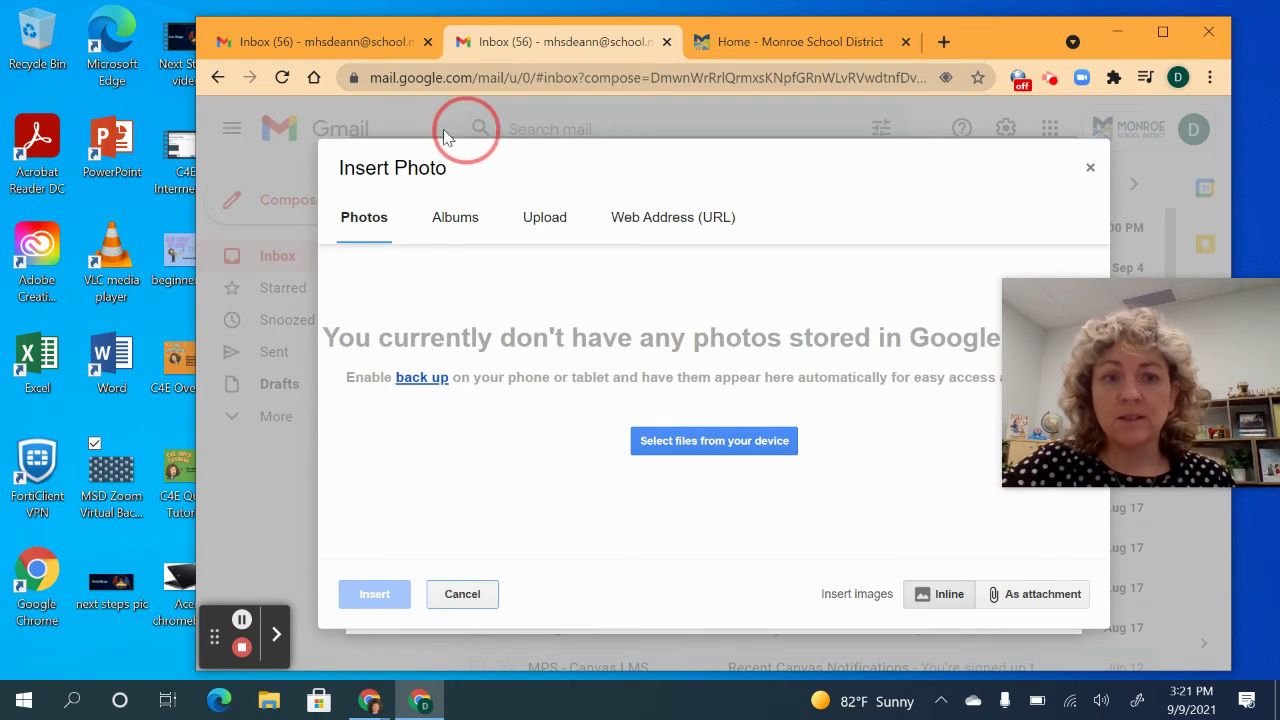
click(555, 223)
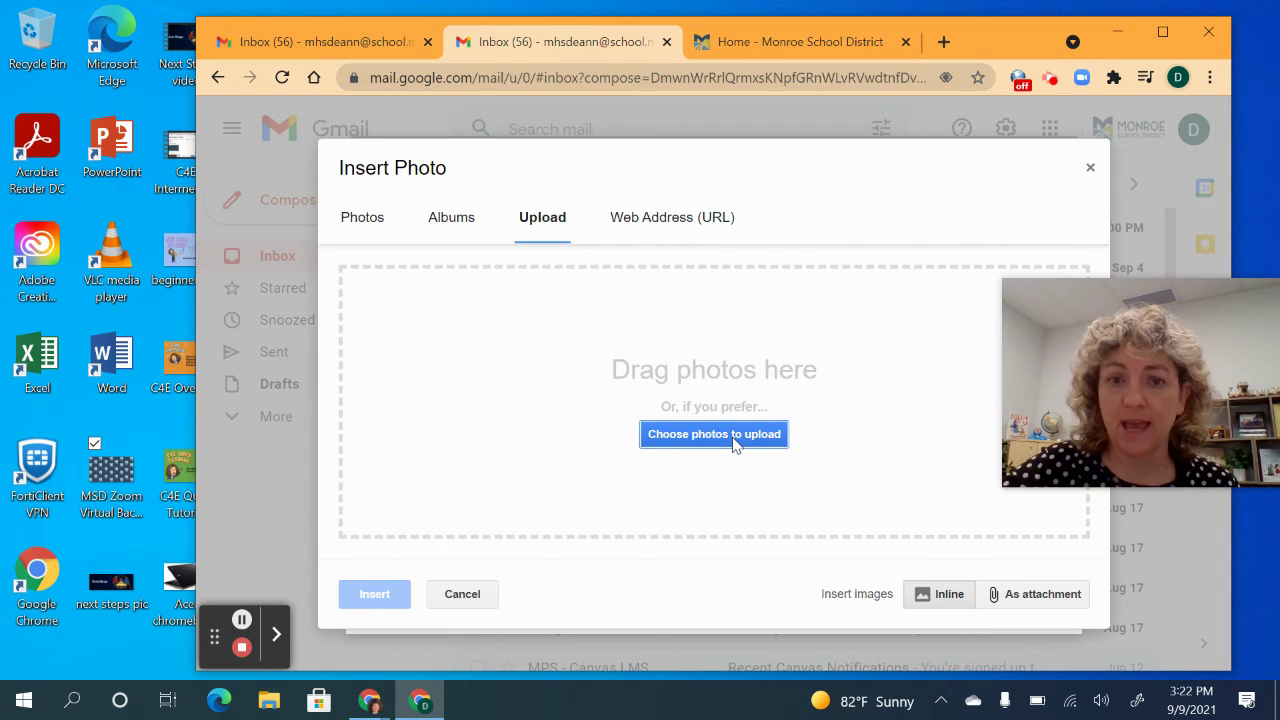
click(677, 223)
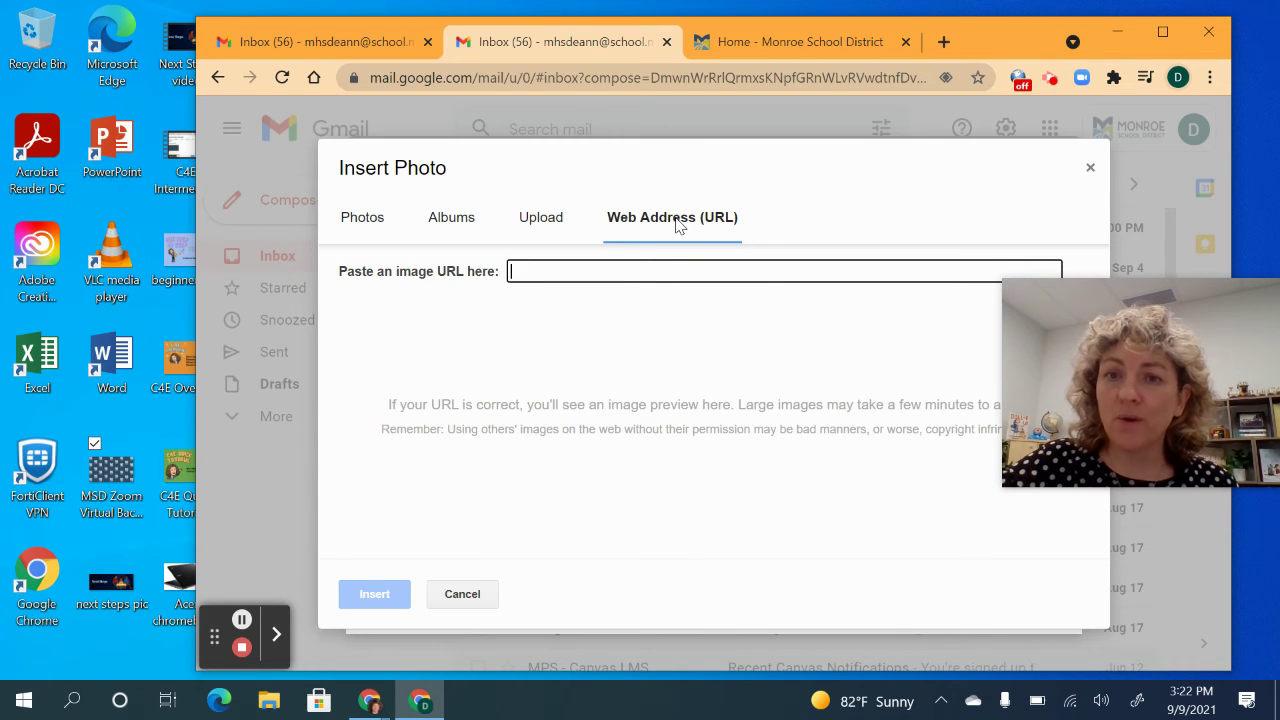
Step: Search Google for "chromebook" in a new browser tab and show the image results
click(944, 42)
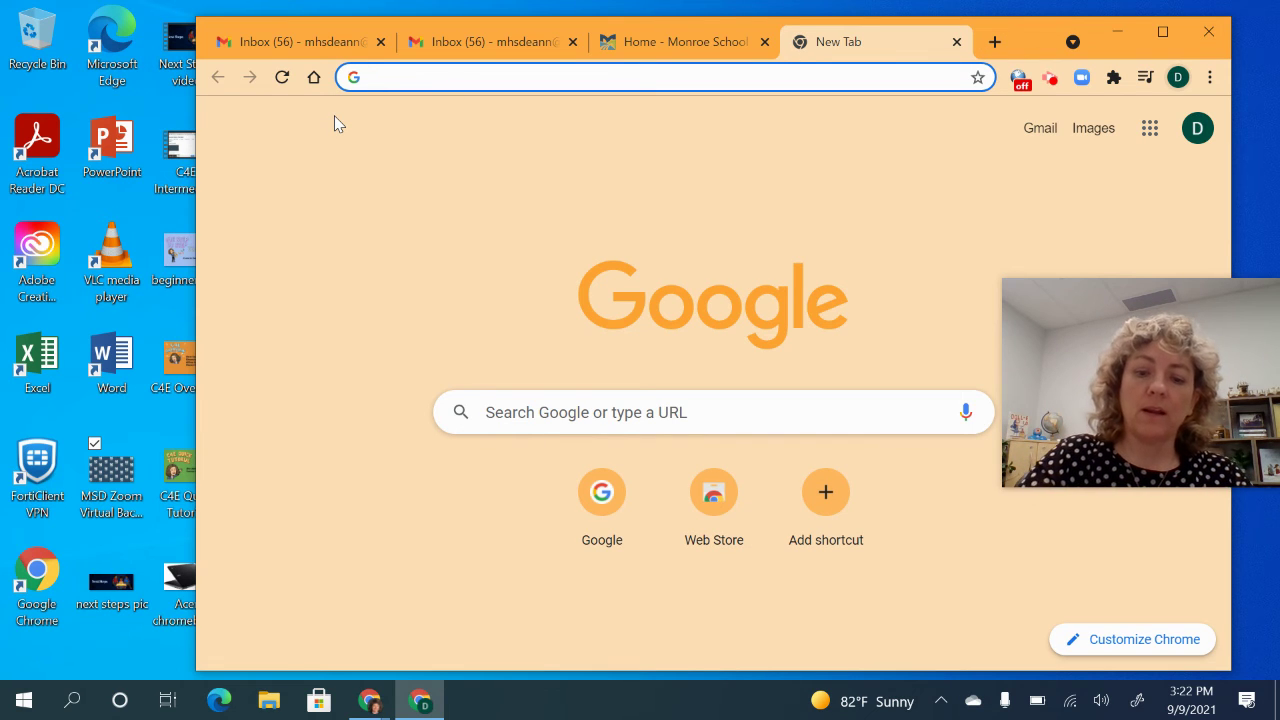
text(chrombe)
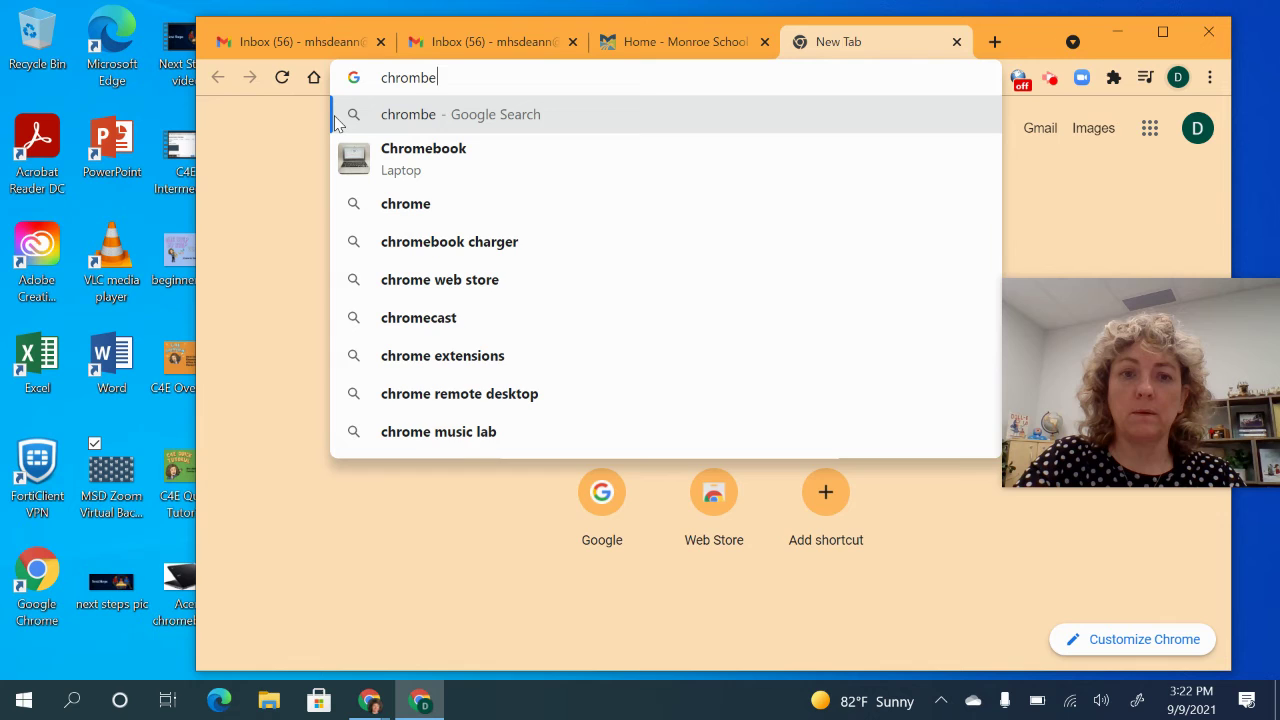
key(BackSpace)
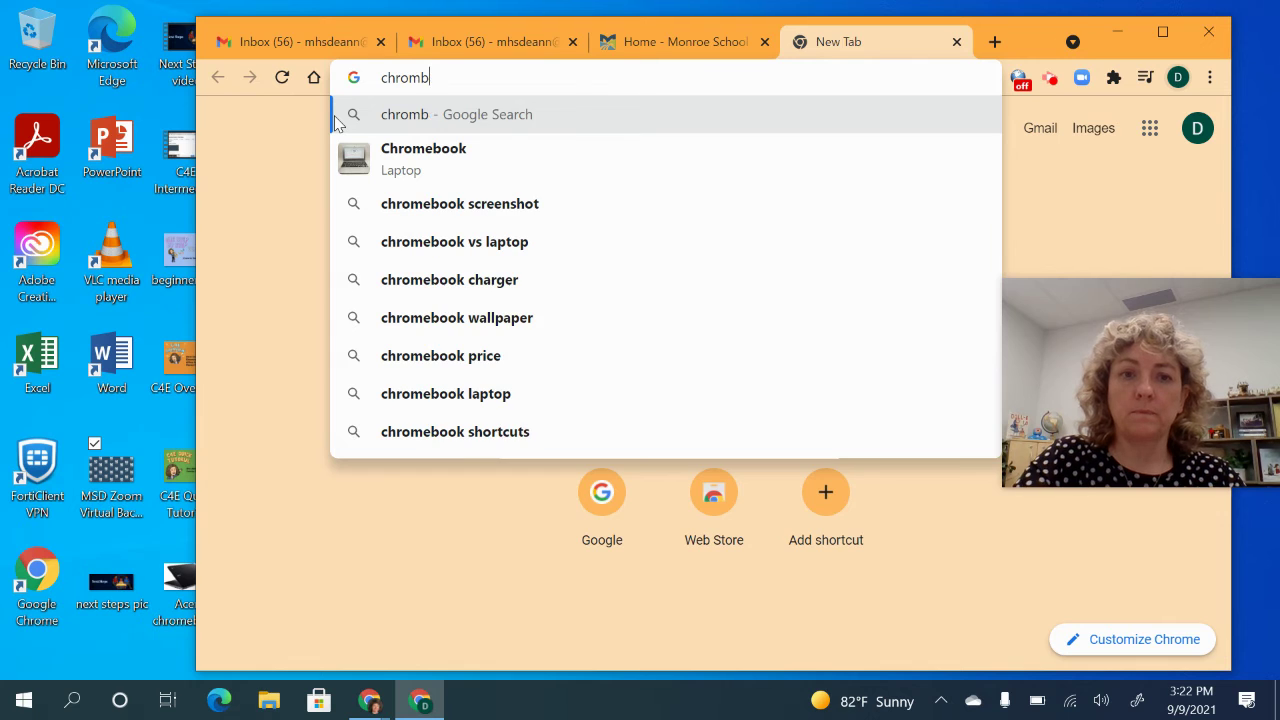
text(ook)
key(Return)
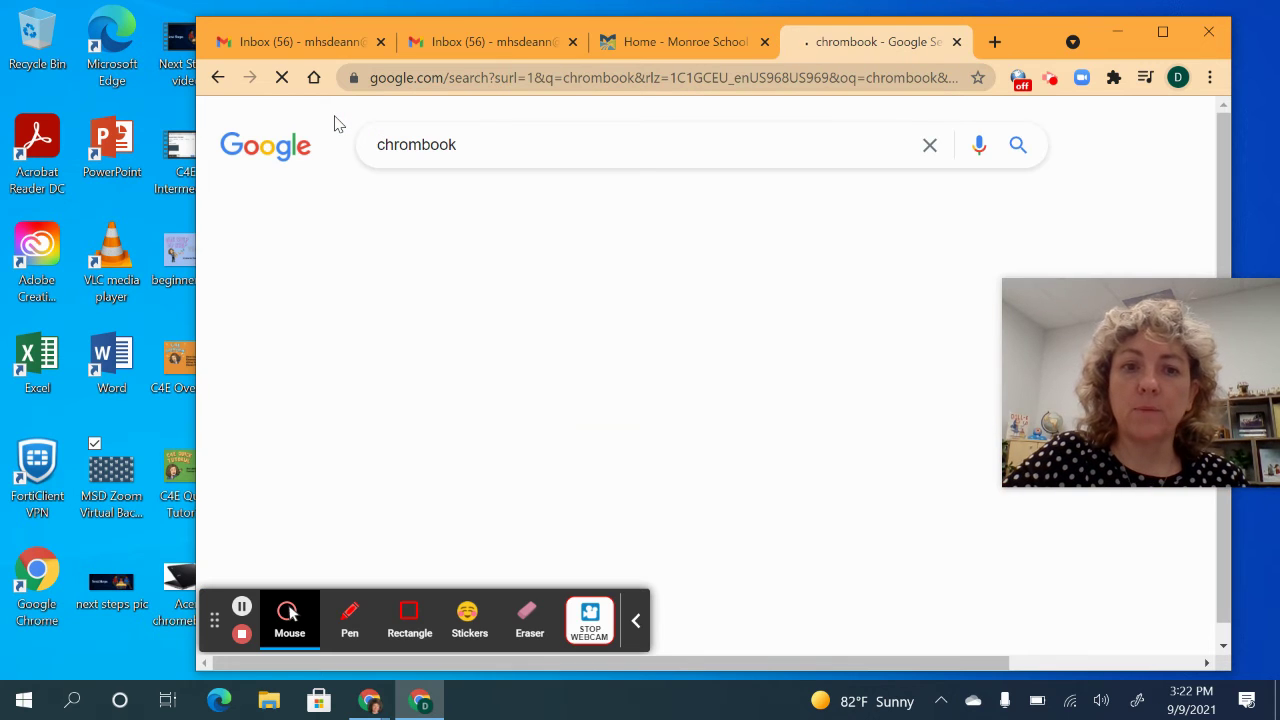
click(422, 146)
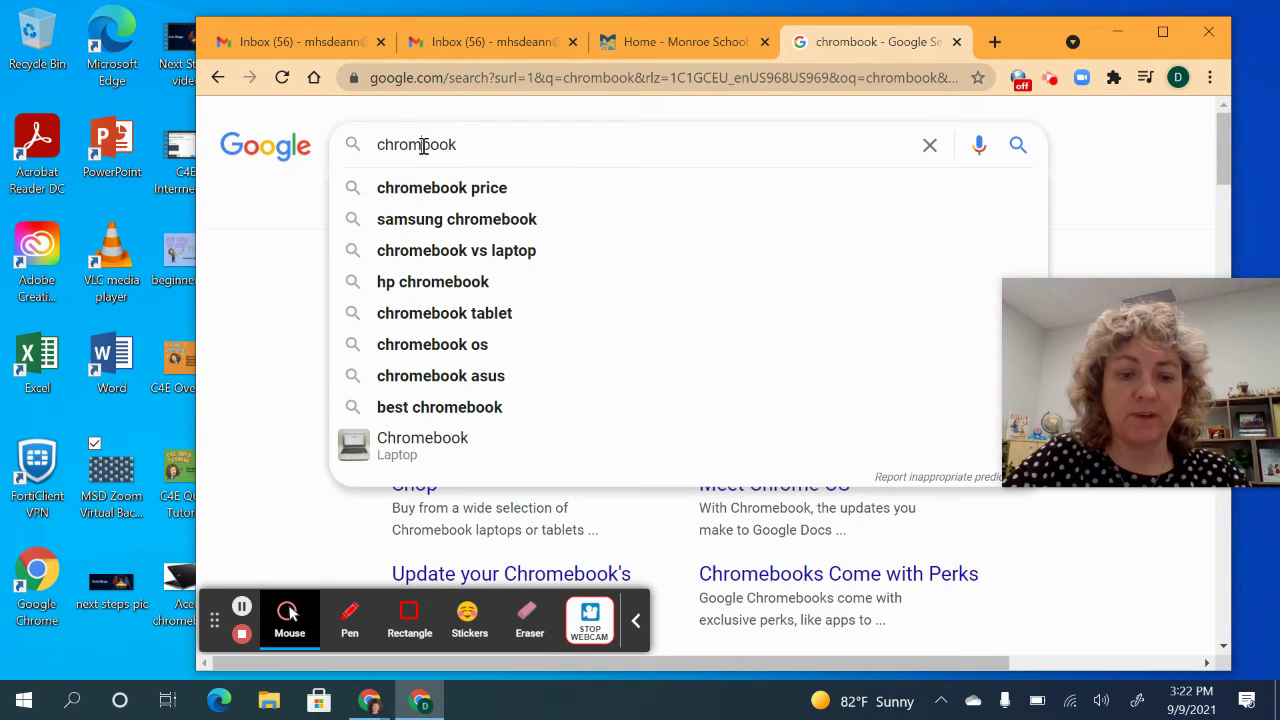
text(e)
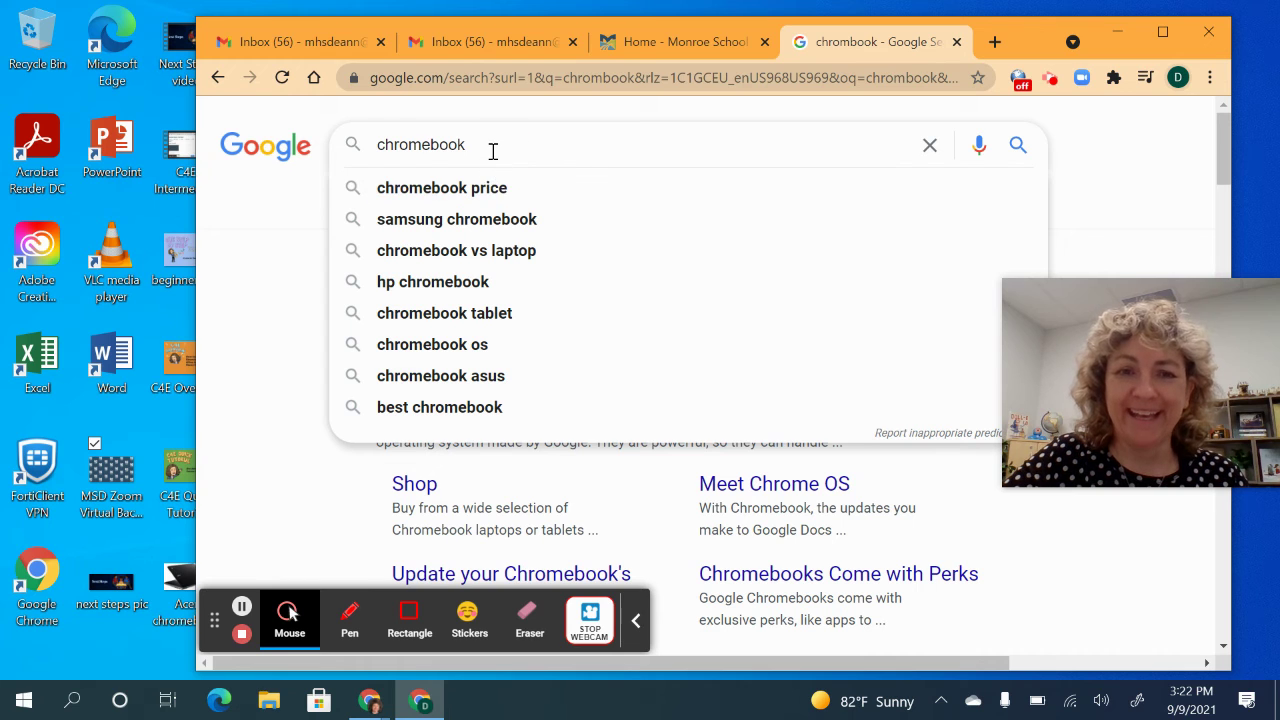
key(Return)
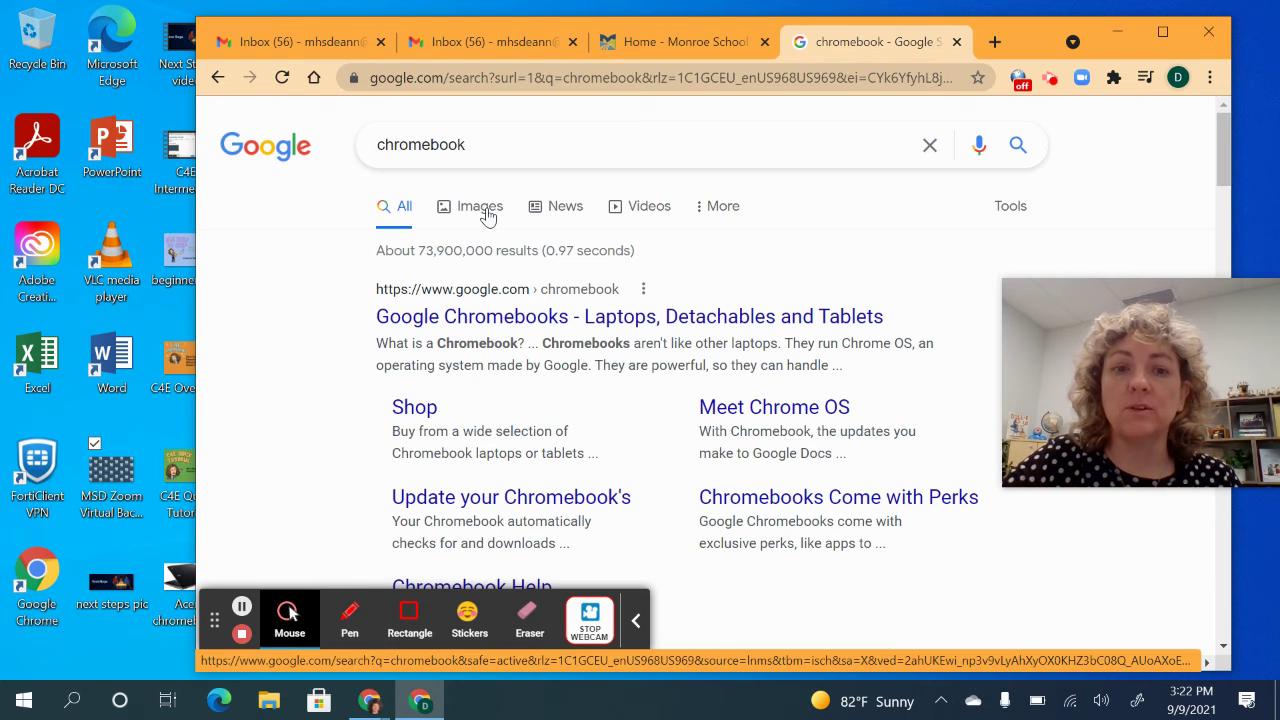
click(484, 212)
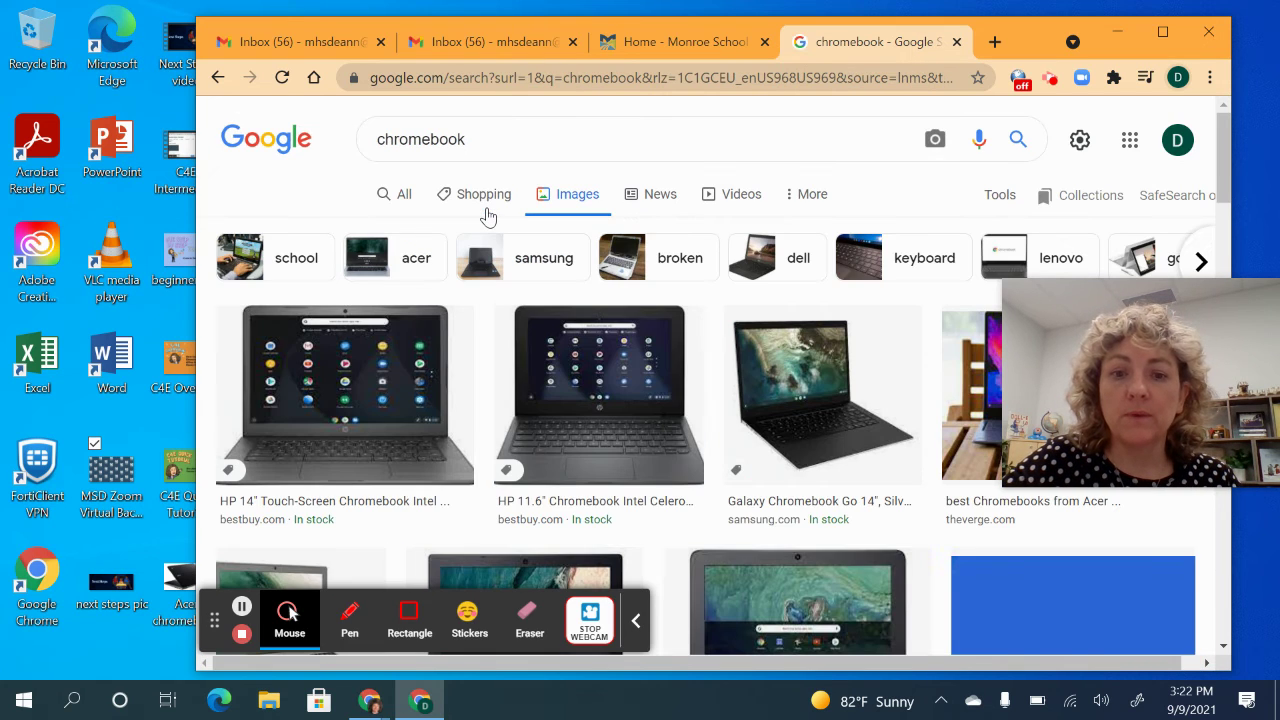
Step: Open the Galaxy Chromebook Go 14" image result and copy its link address
click(788, 414)
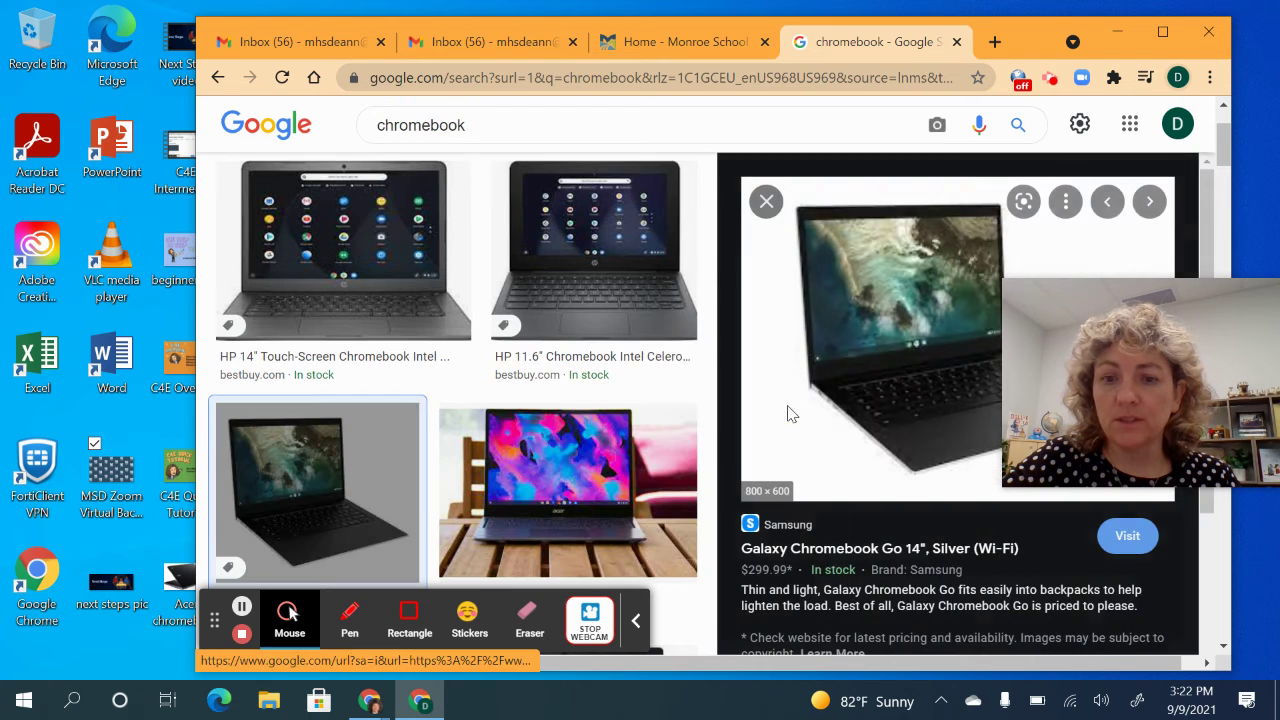
right_click(858, 345)
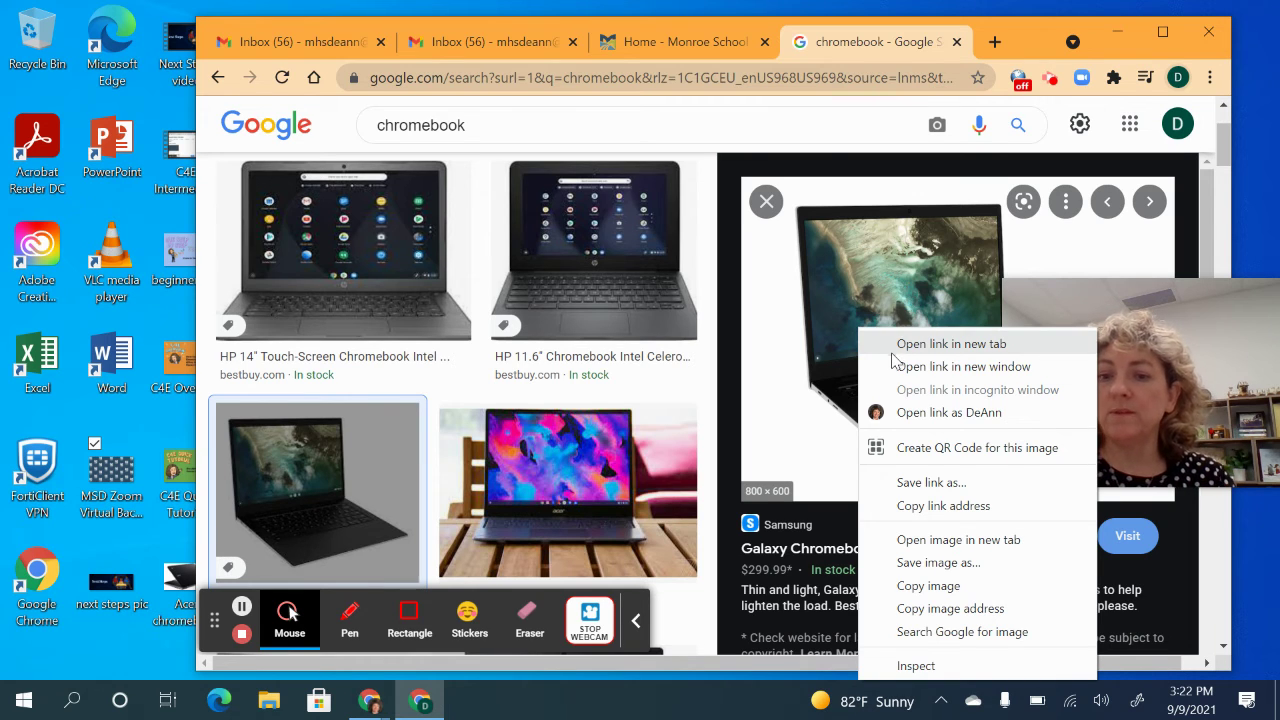
click(945, 507)
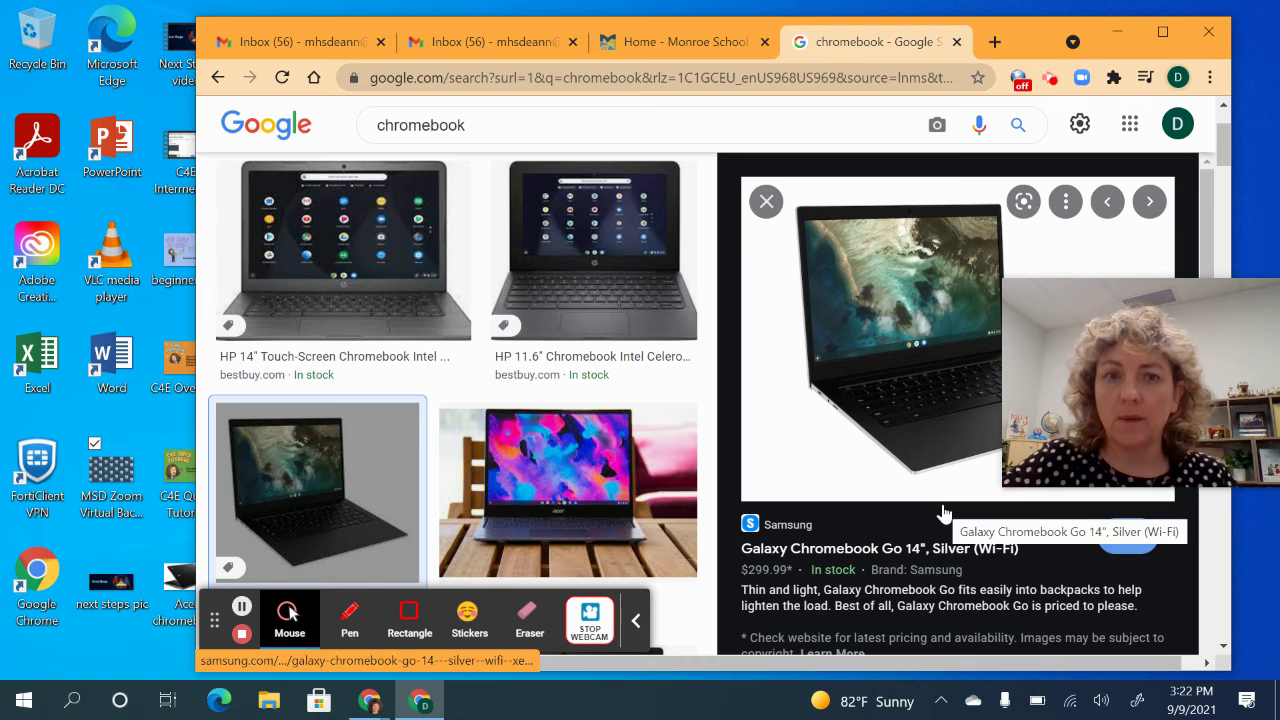
Step: Return to the Gmail message, try to insert the photo from the copied link address, and cancel the photo insertion
click(490, 41)
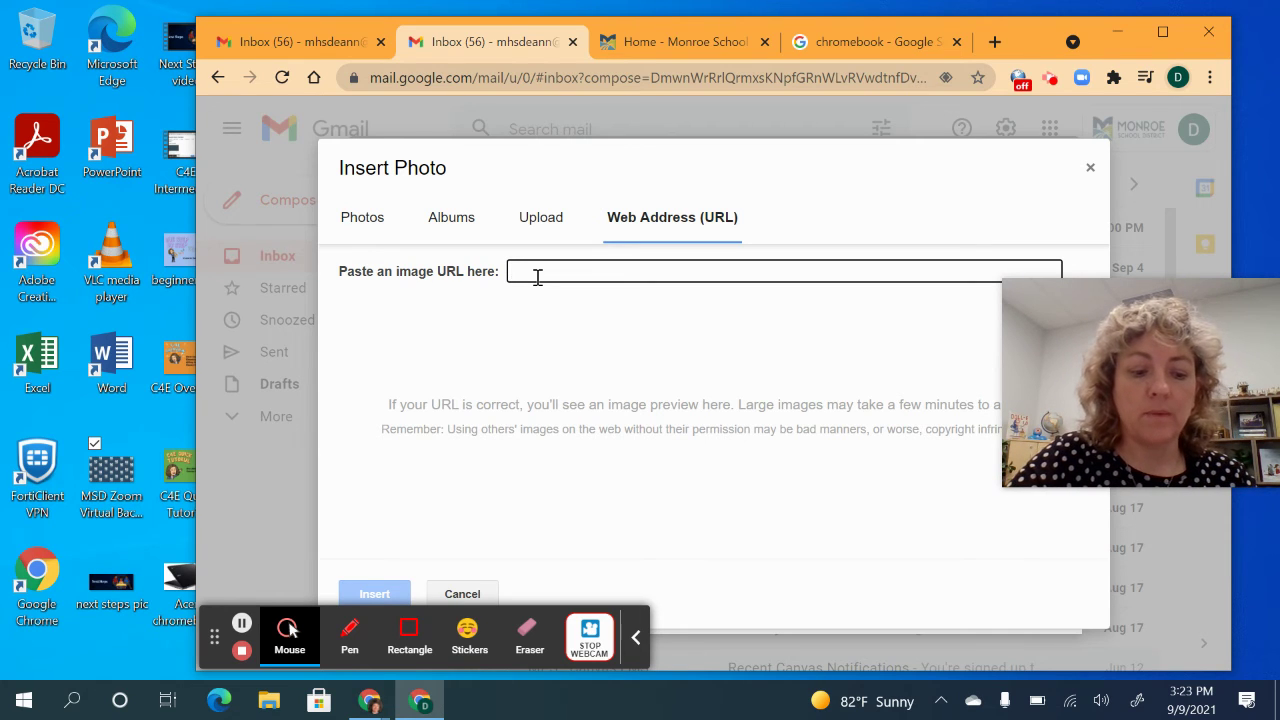
key(ctrl+v)
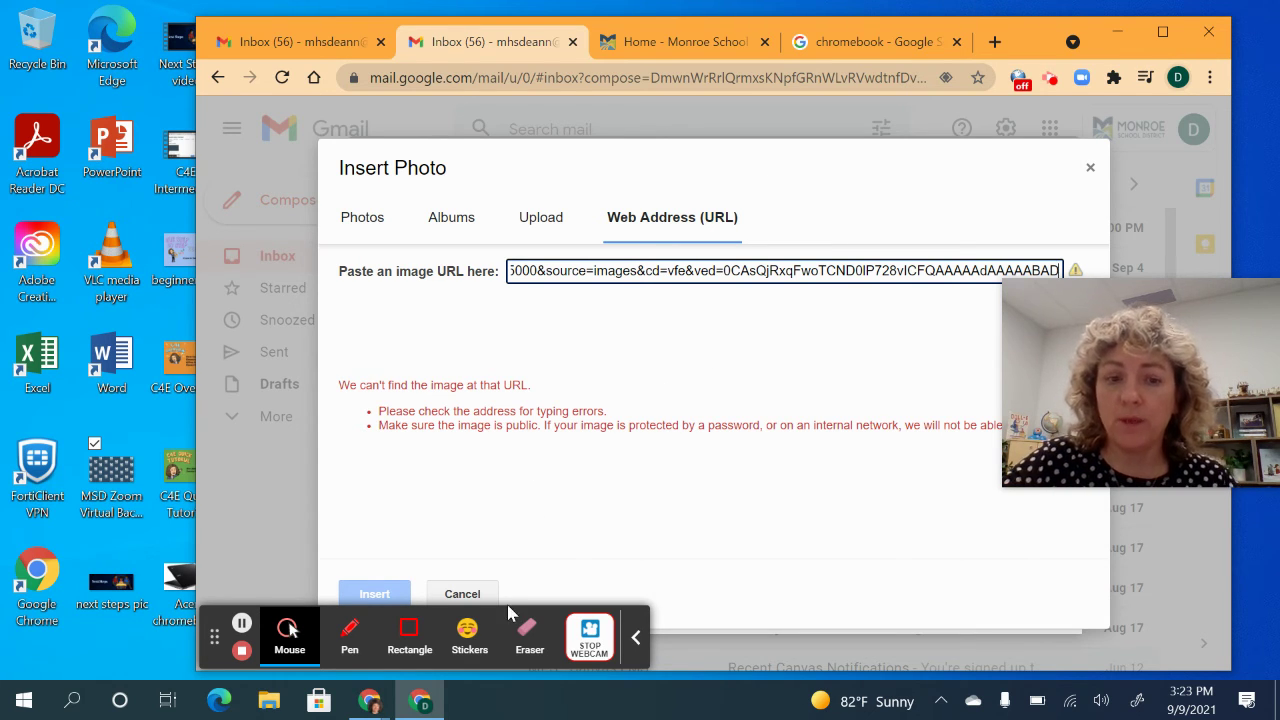
click(462, 594)
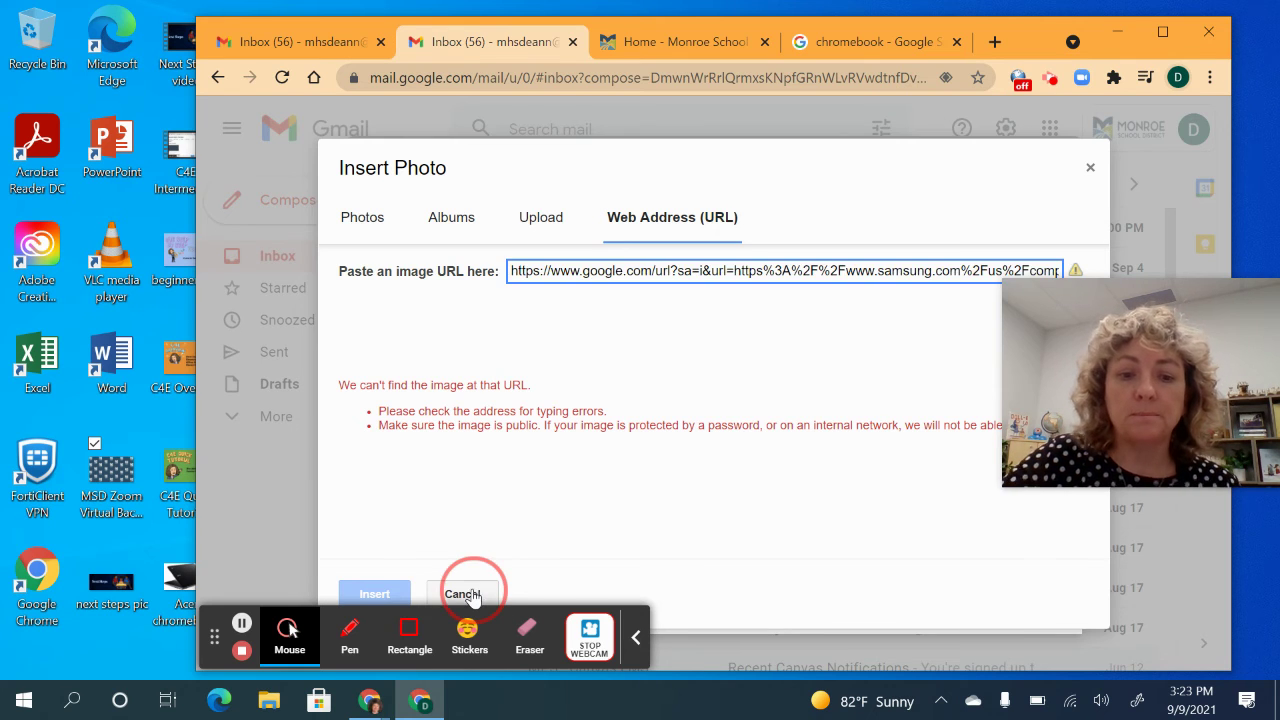
click(975, 492)
click(722, 612)
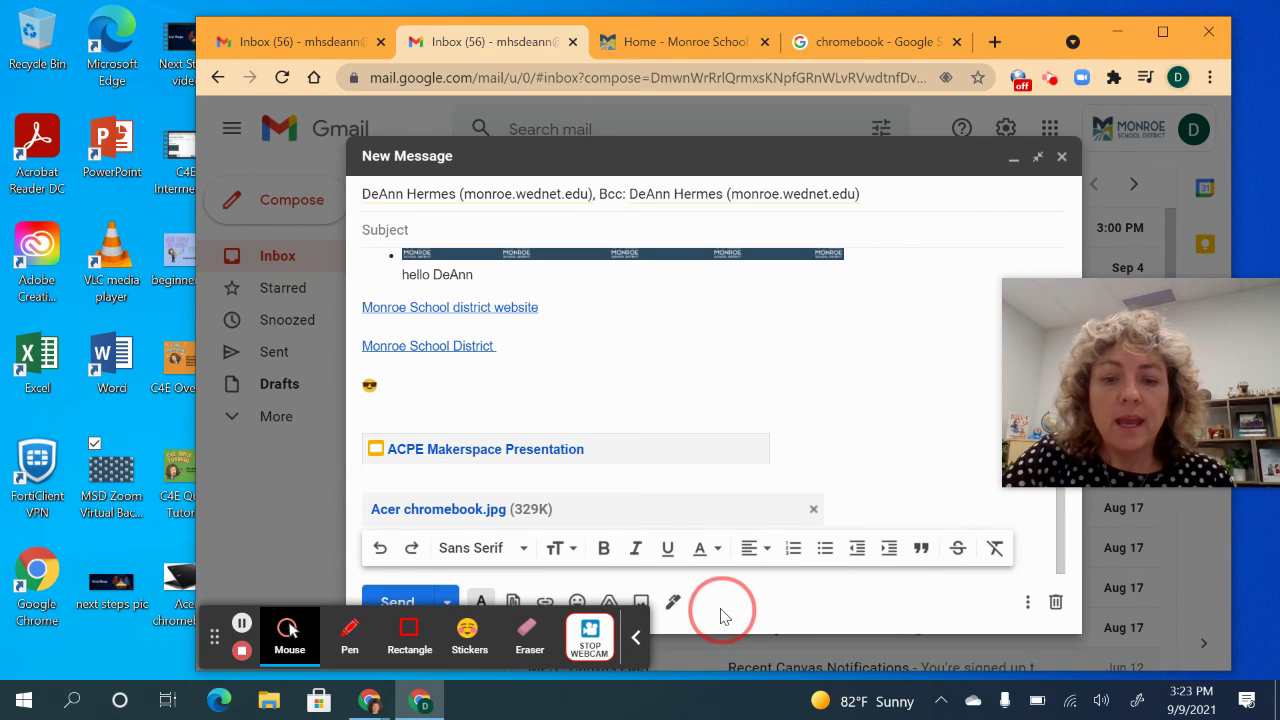
click(635, 637)
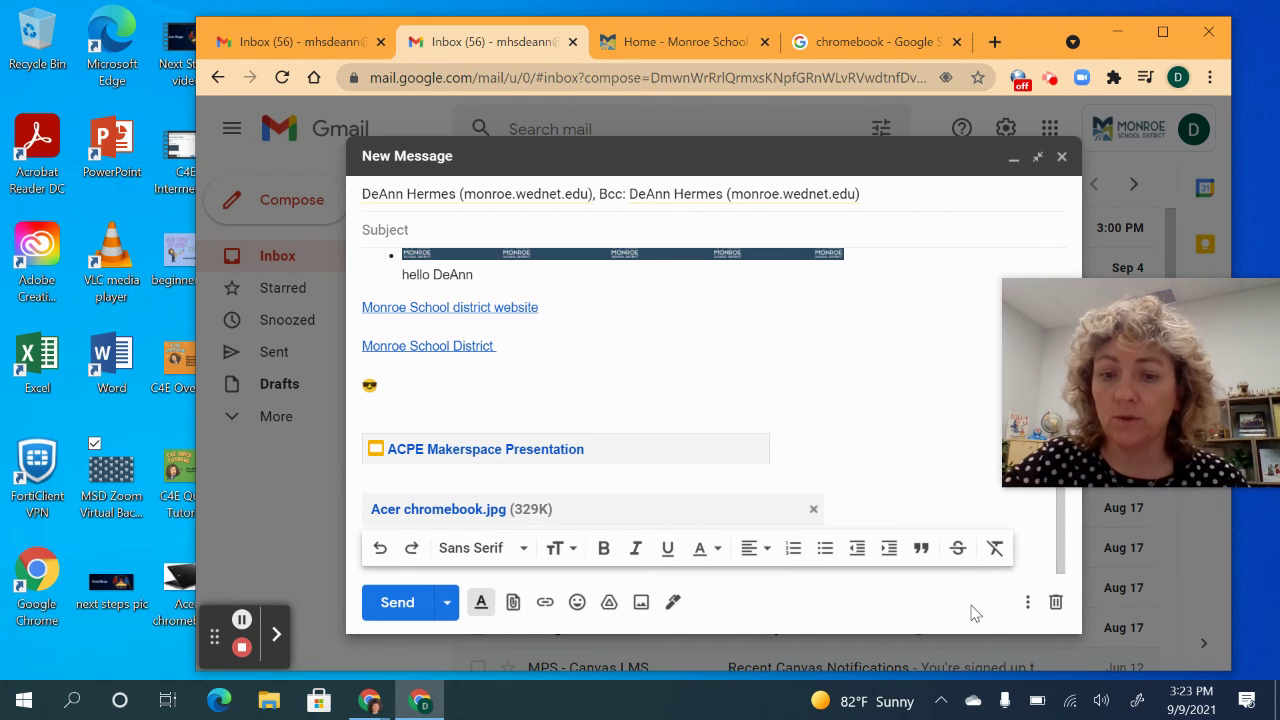
Step: Run a spelling check on the message, view the recheck language choices, and close the spelling check
click(1028, 604)
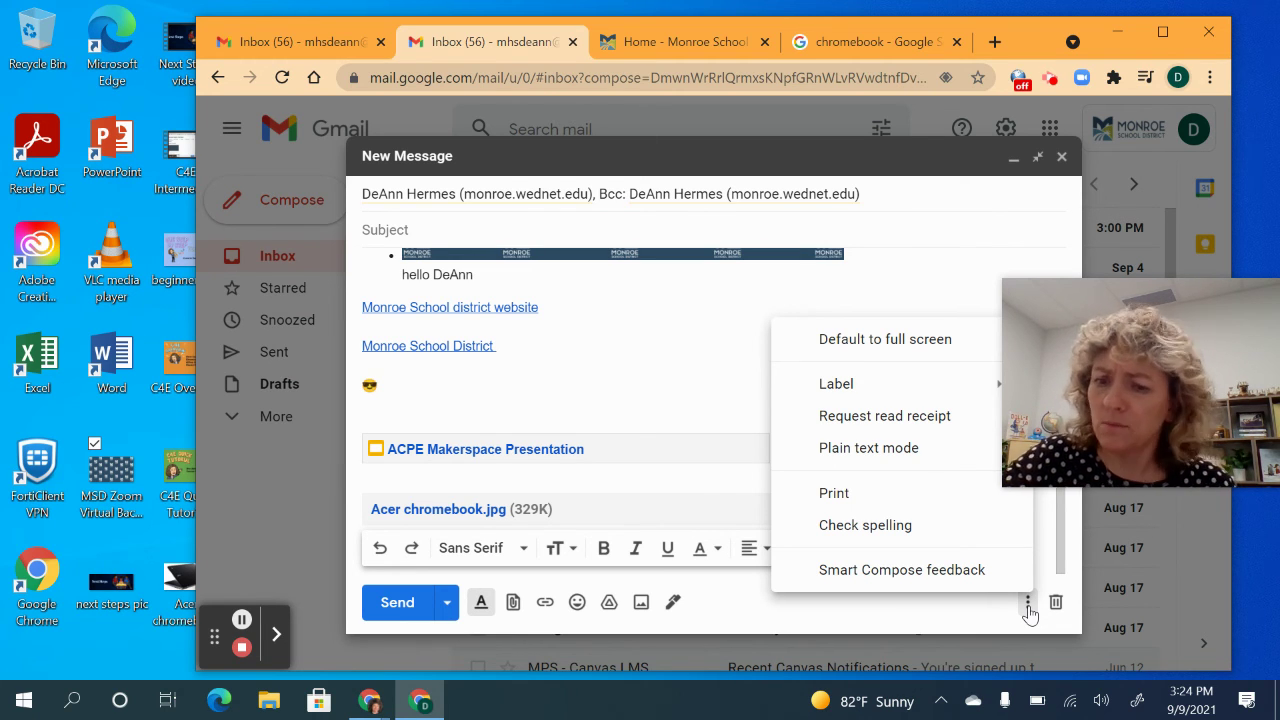
click(892, 528)
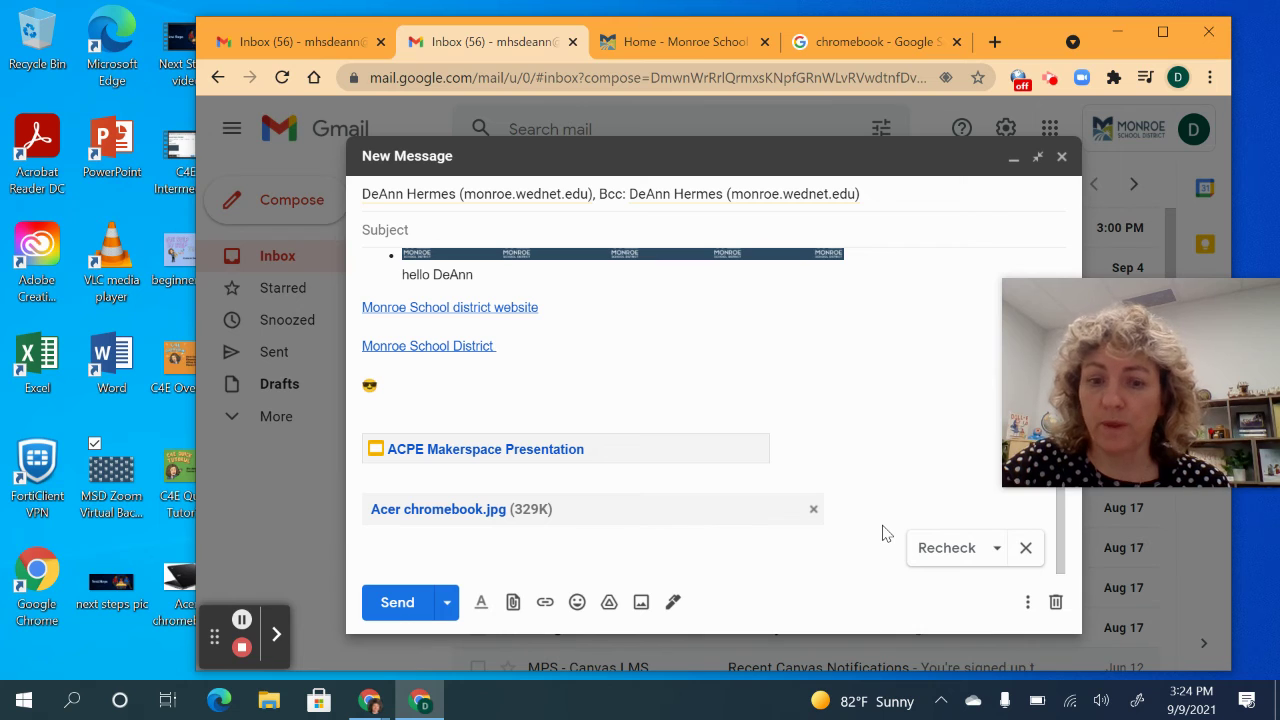
click(997, 553)
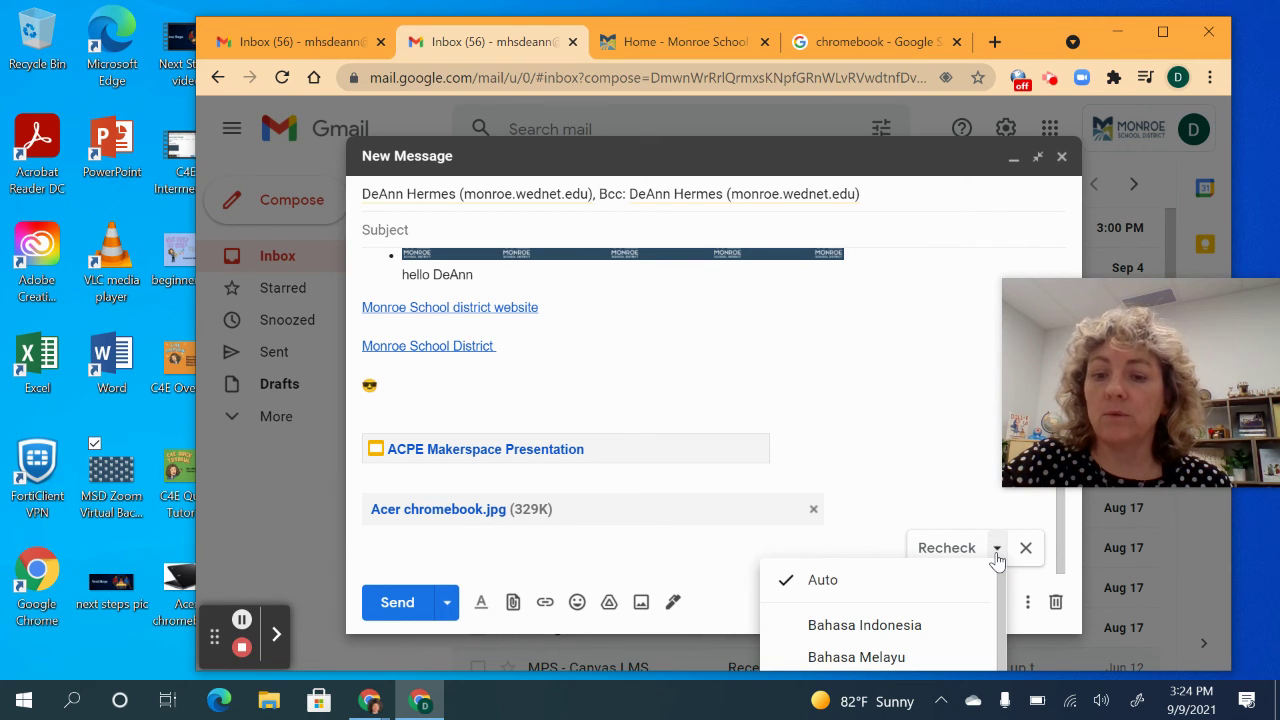
click(1025, 548)
click(1025, 548)
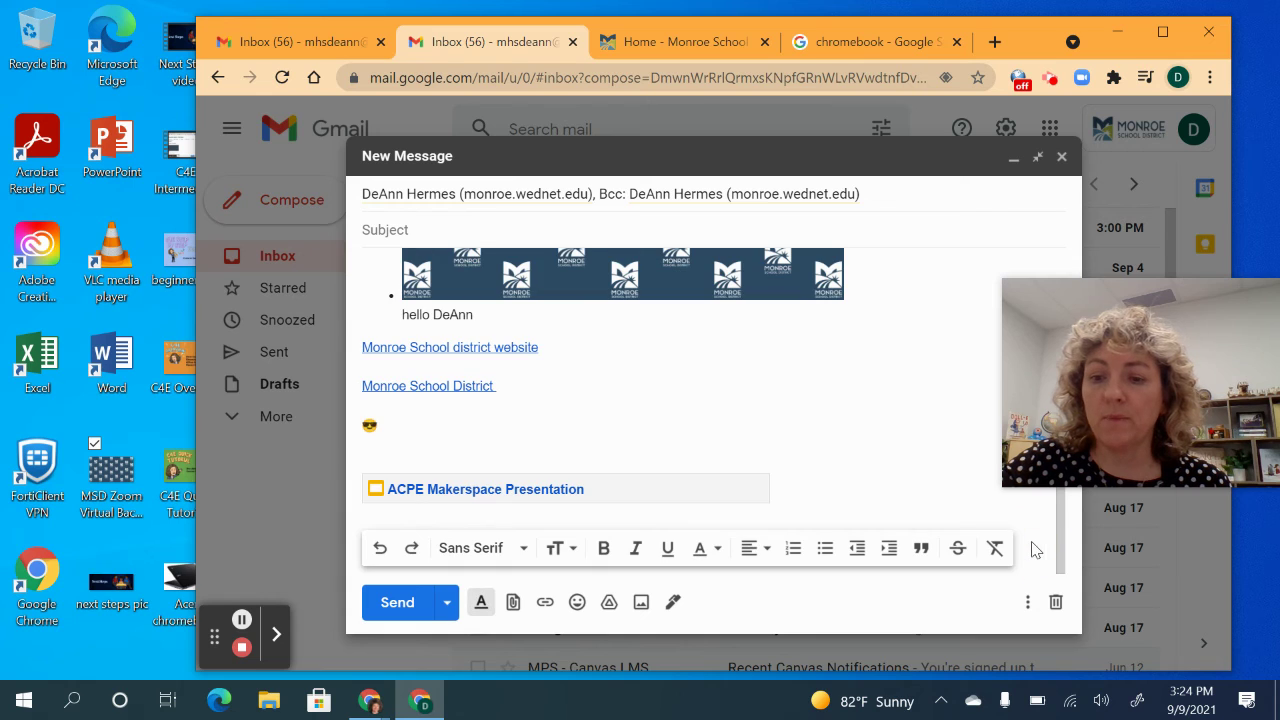
Step: Review the message's additional options without choosing any, and close the draft to return to the inbox
click(1025, 602)
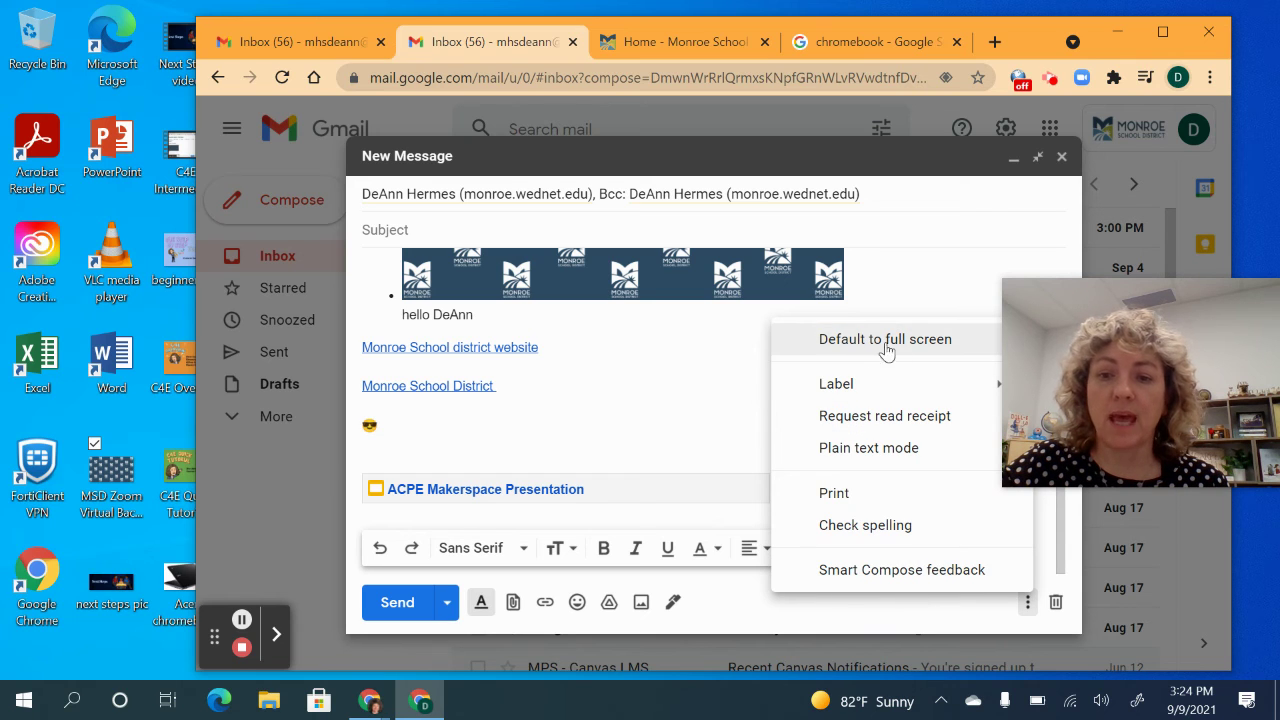
right_click(962, 621)
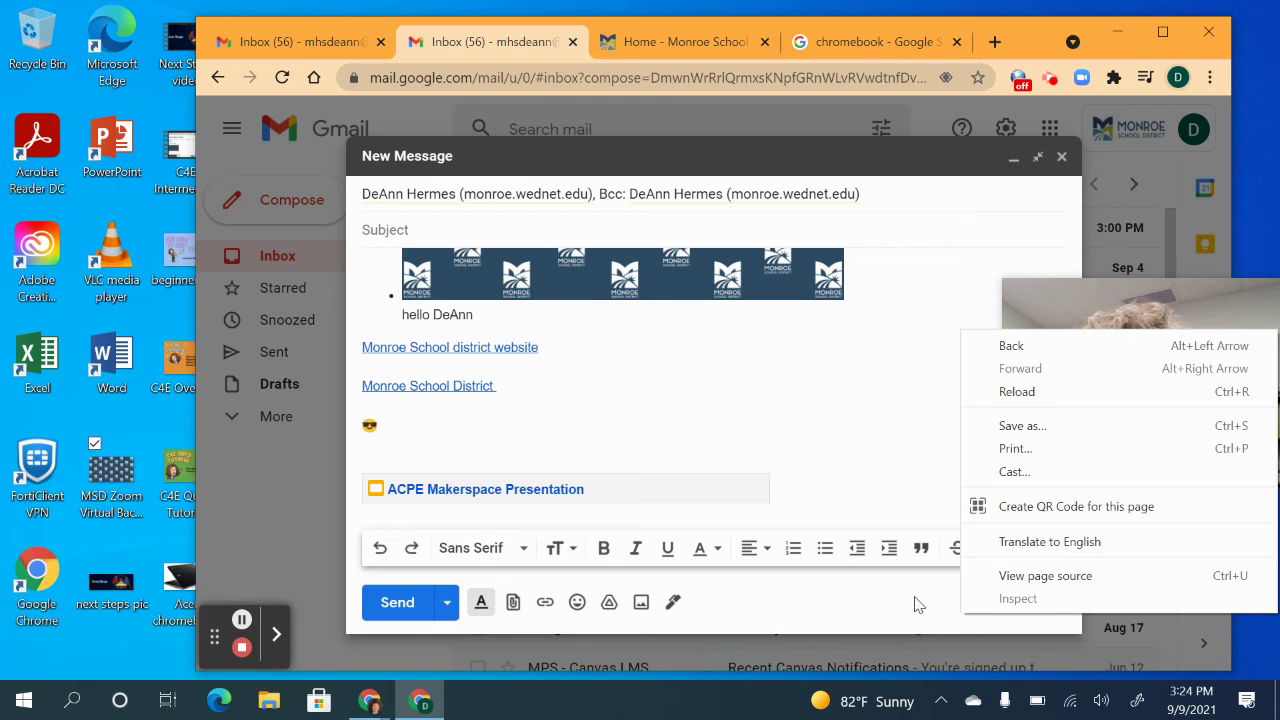
click(916, 604)
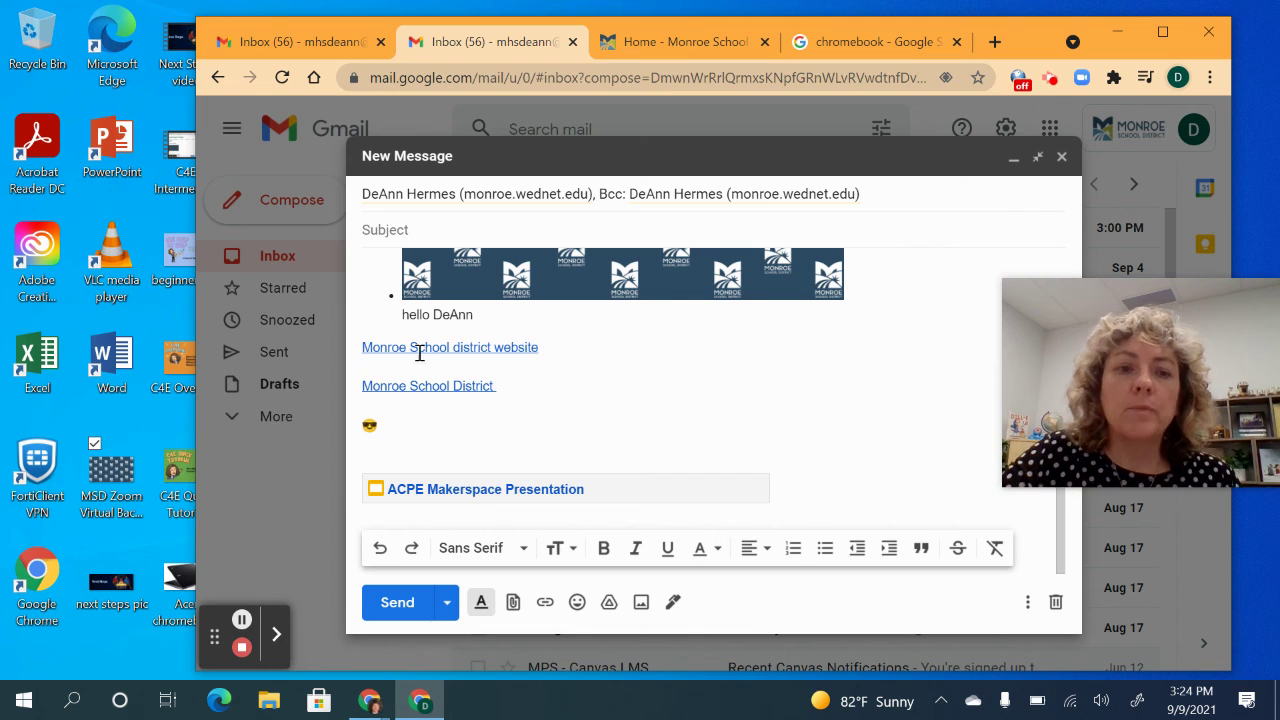
click(1061, 160)
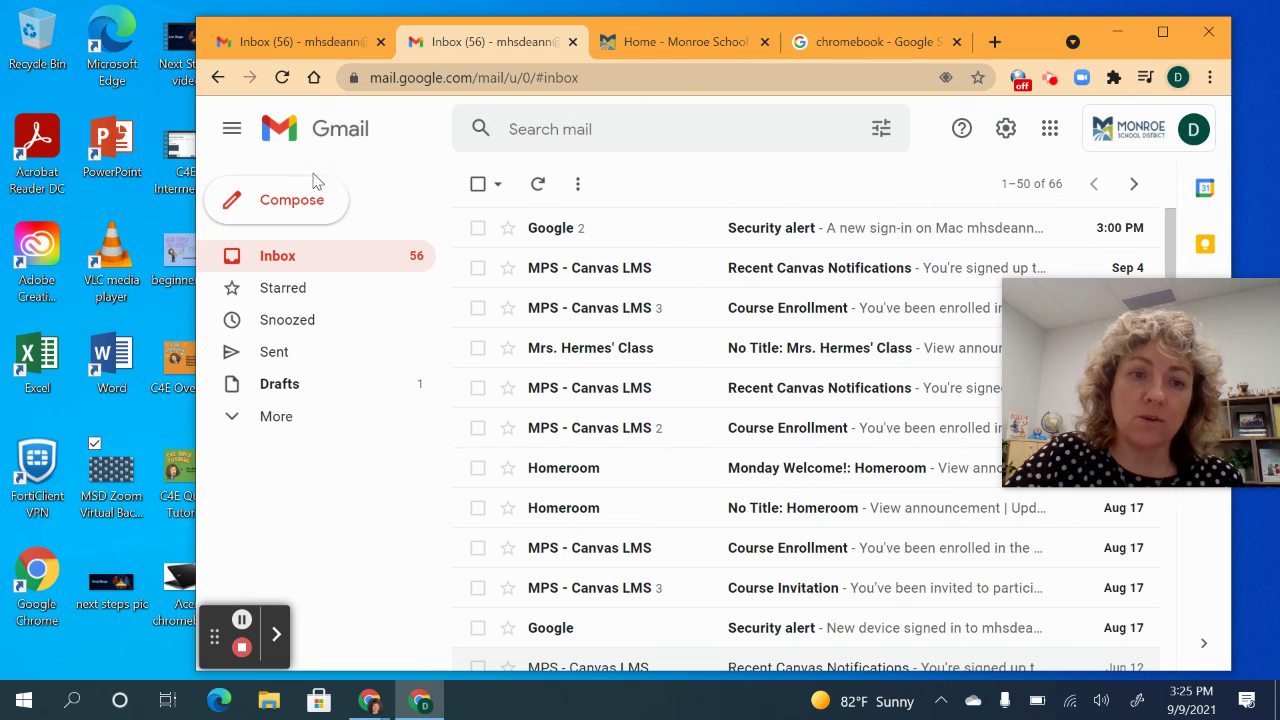
Step: Open the saved draft without a subject from the drafts folder and enlarge its message window
click(277, 388)
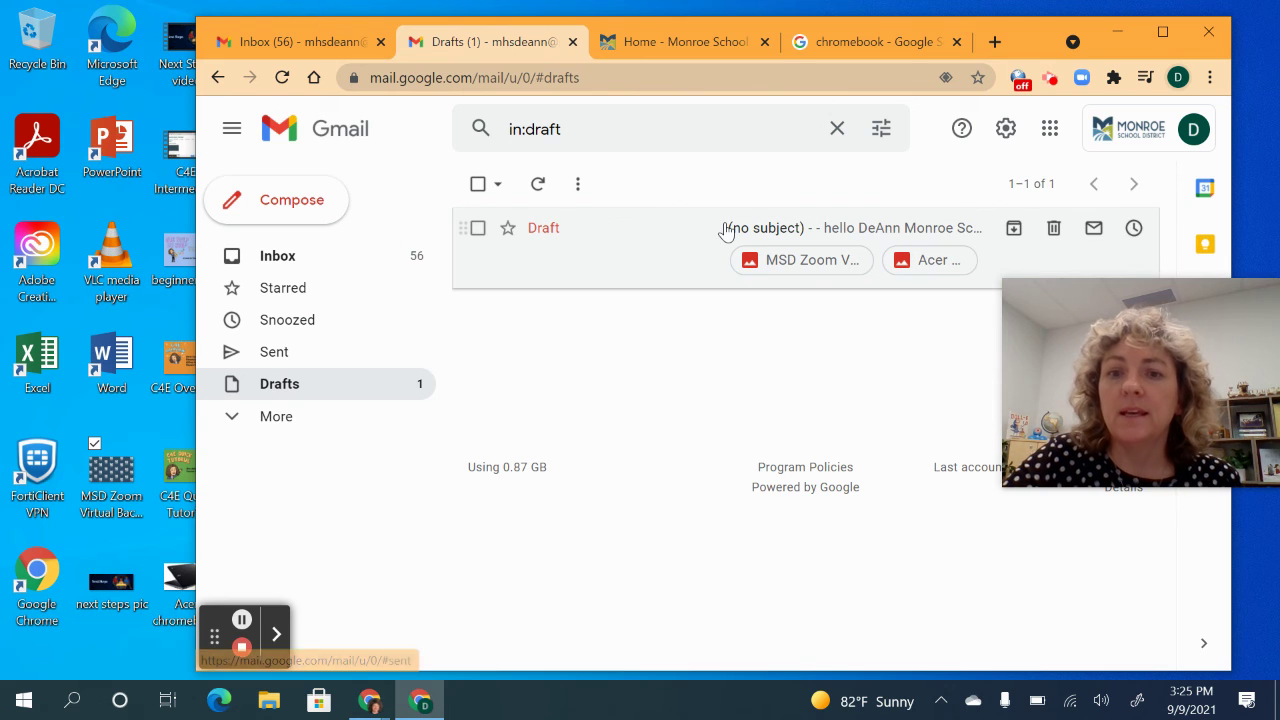
click(857, 232)
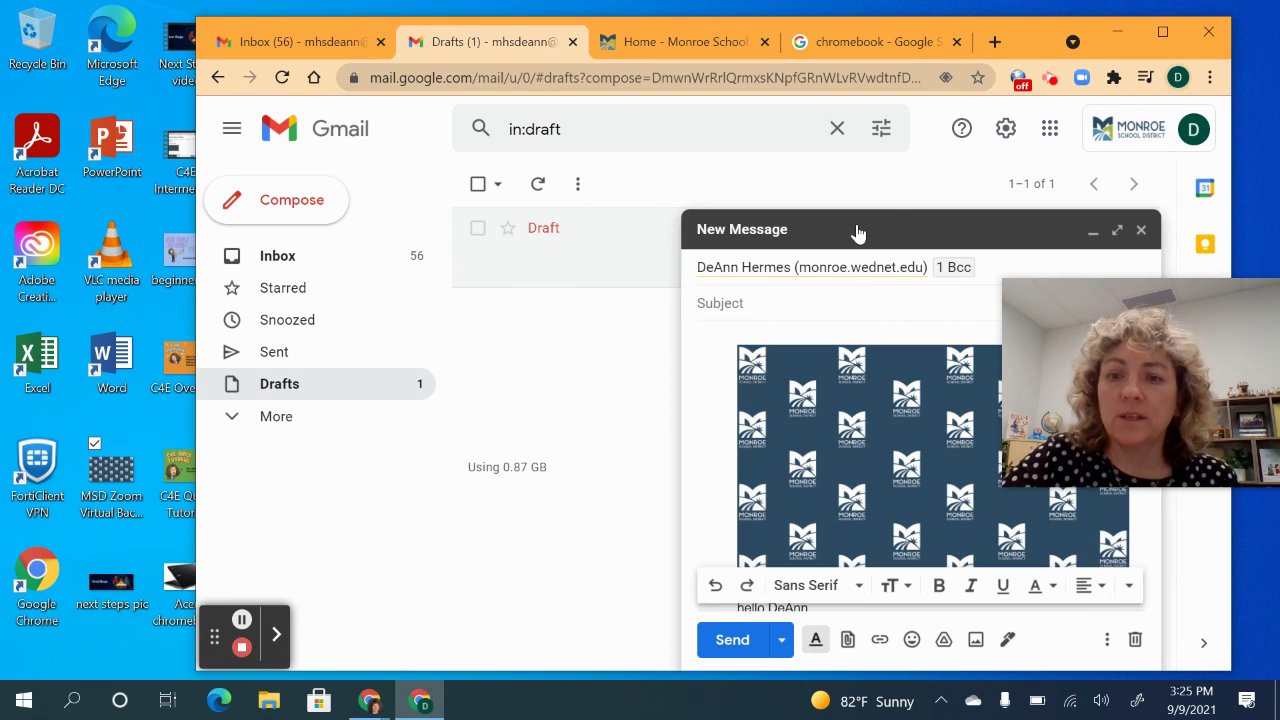
click(1118, 231)
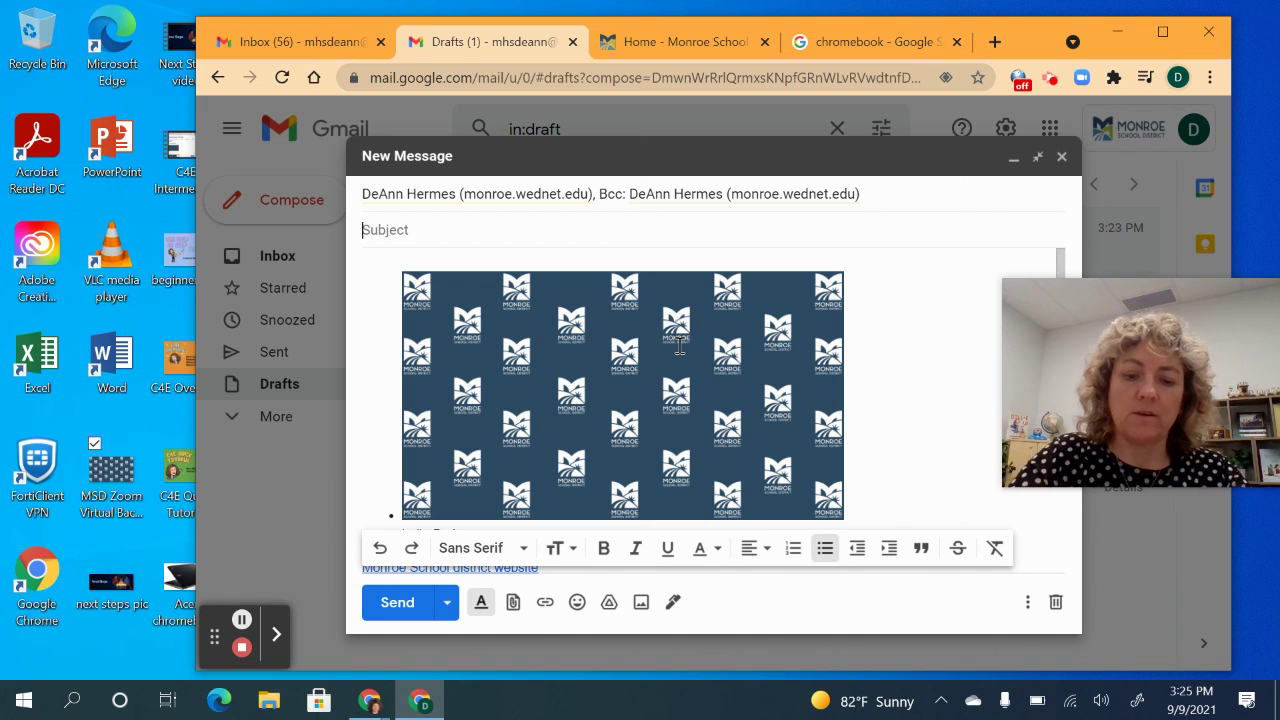
Step: Enter "test" as the message's subject, check the rest of the message body, and send it
text(test)
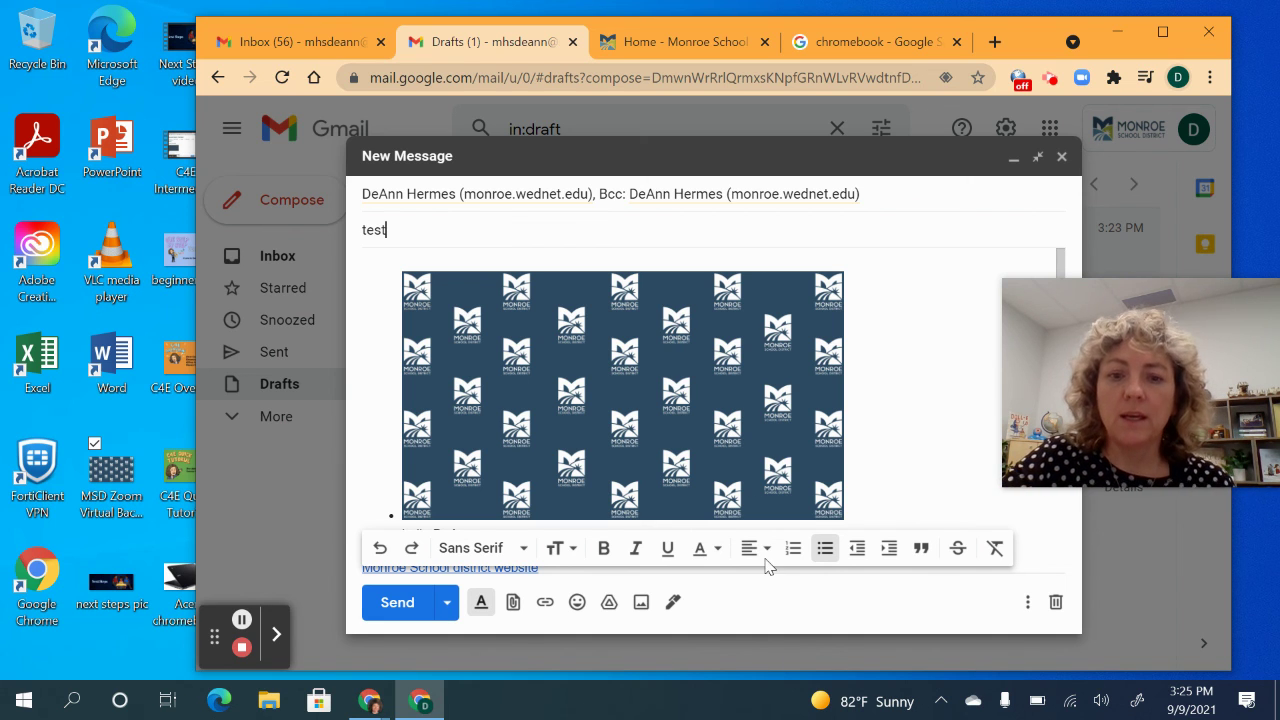
scroll(886, 391, down, 3)
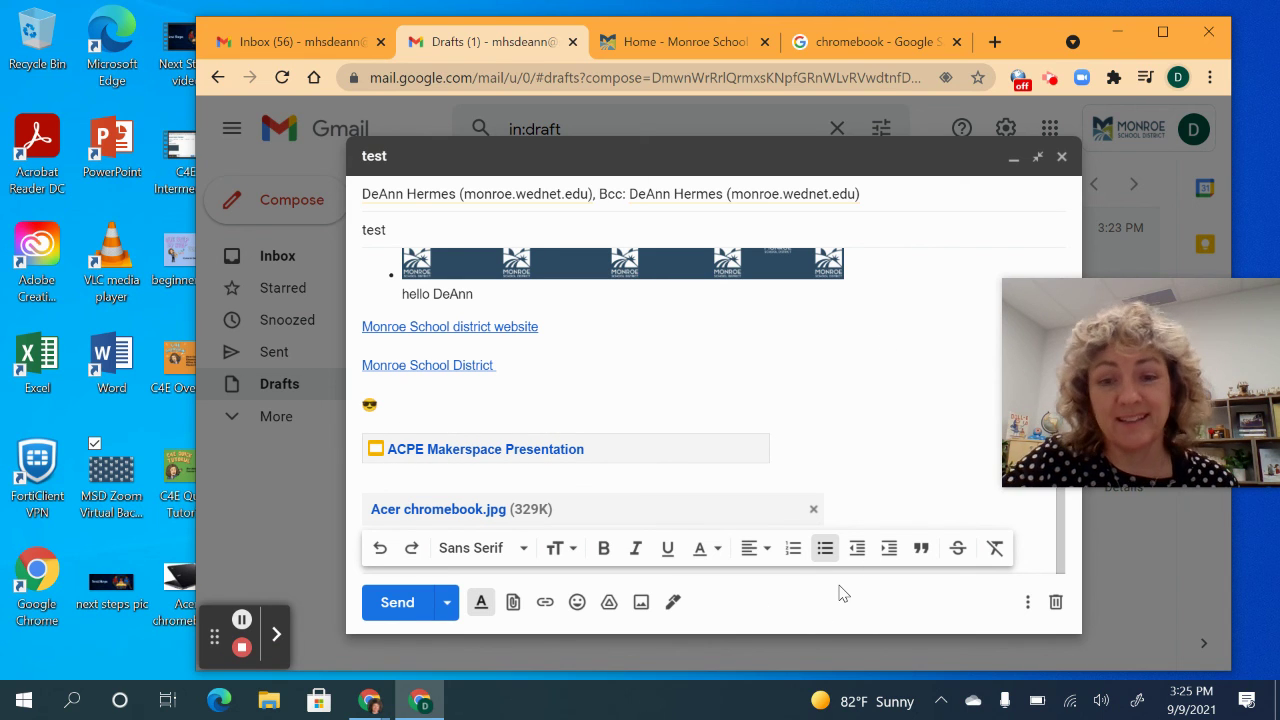
click(397, 606)
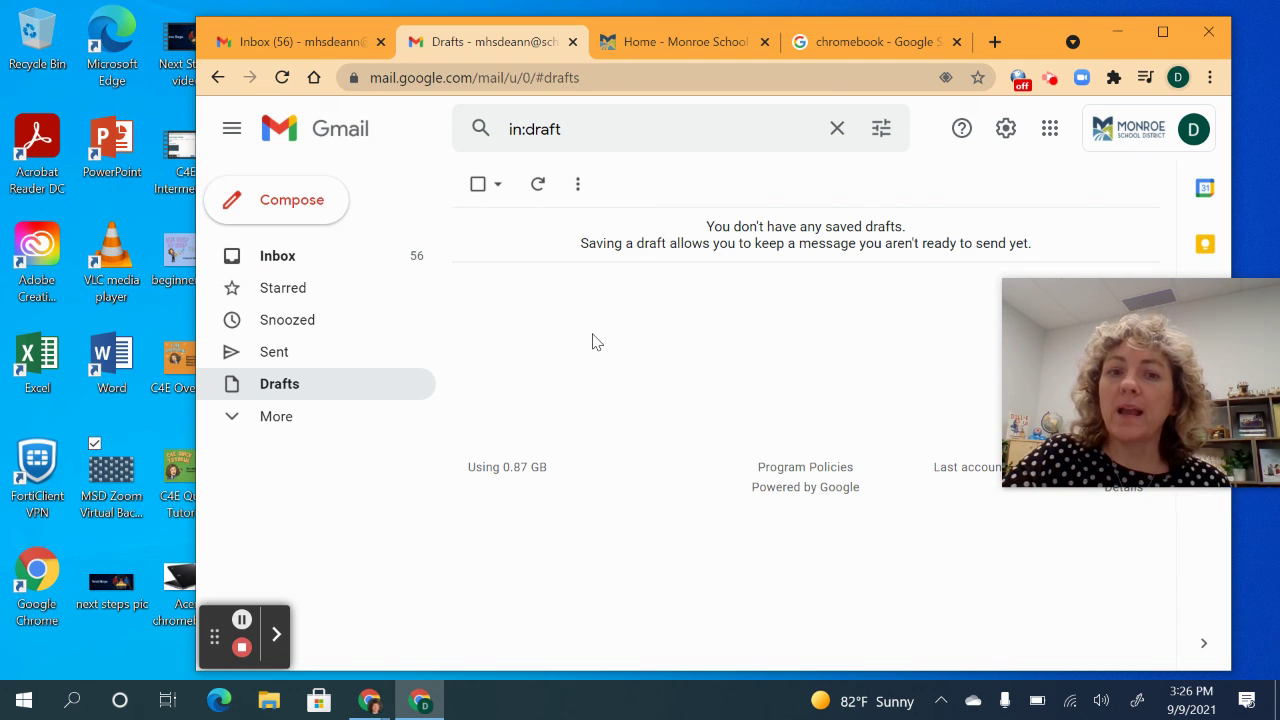
Step: Start composing a new message
click(310, 205)
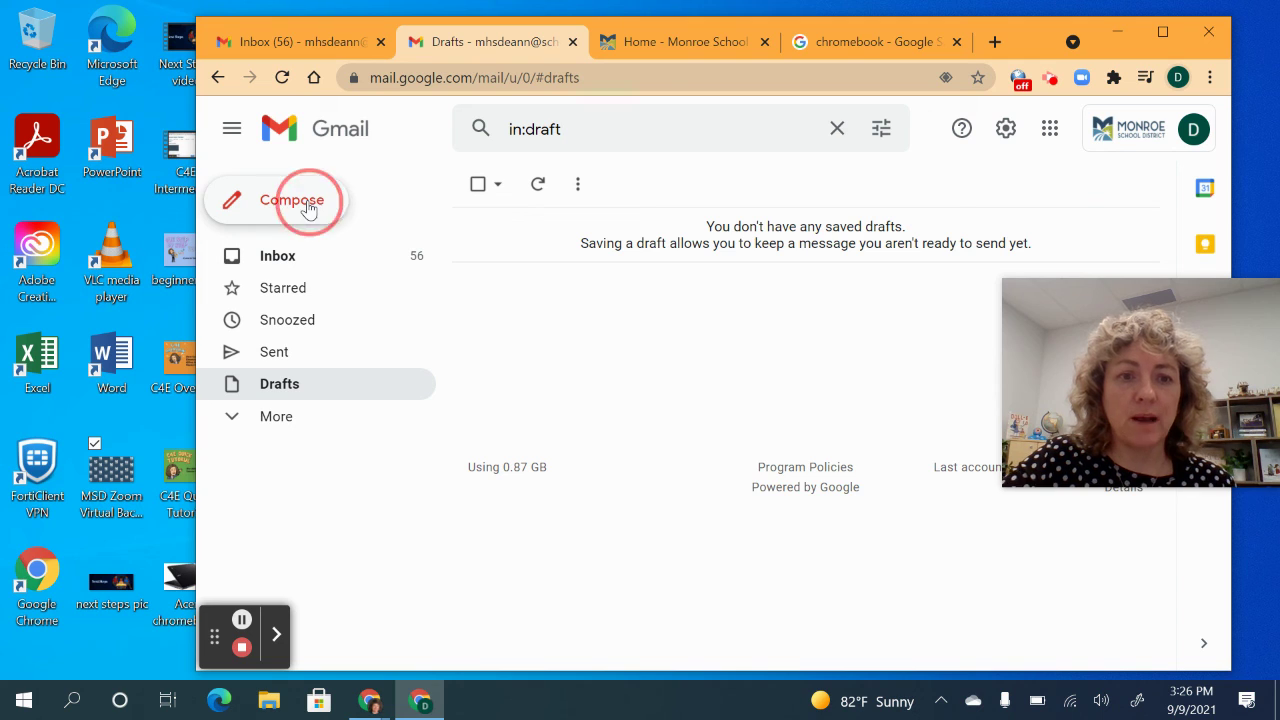